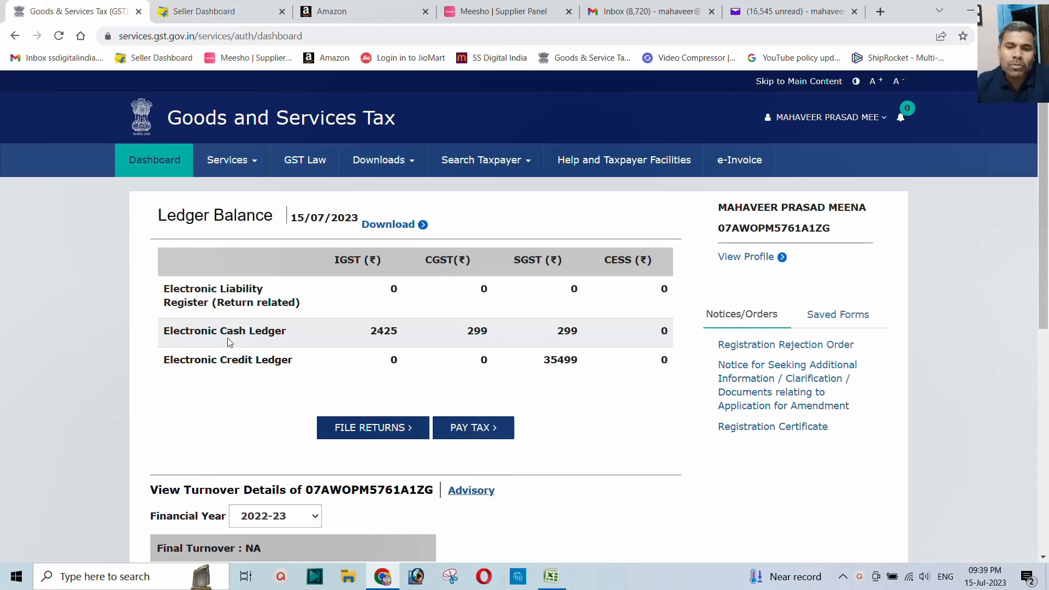
Highlight the Electronic Credit Ledger row and its 35499 SGST balance, then go to File Returns
left_click_drag(162, 362, 561, 371)
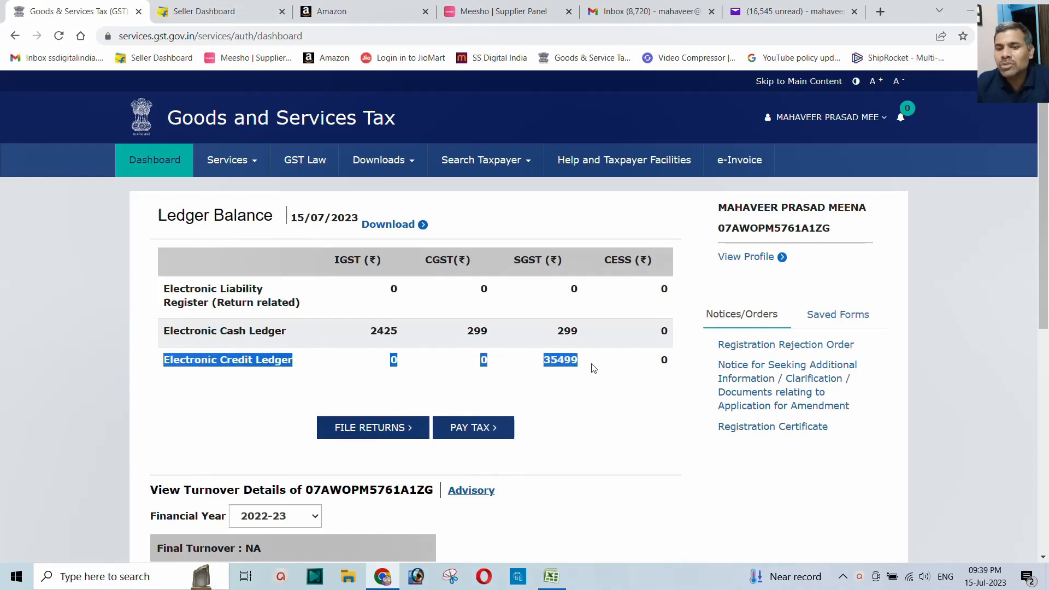
left_click(583, 367)
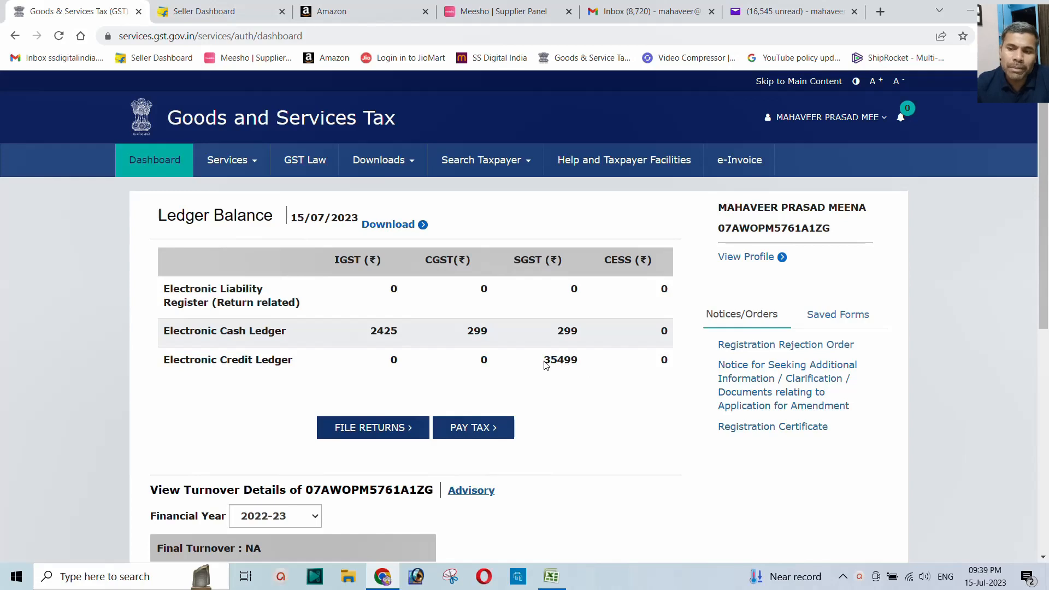
left_click_drag(545, 365, 588, 366)
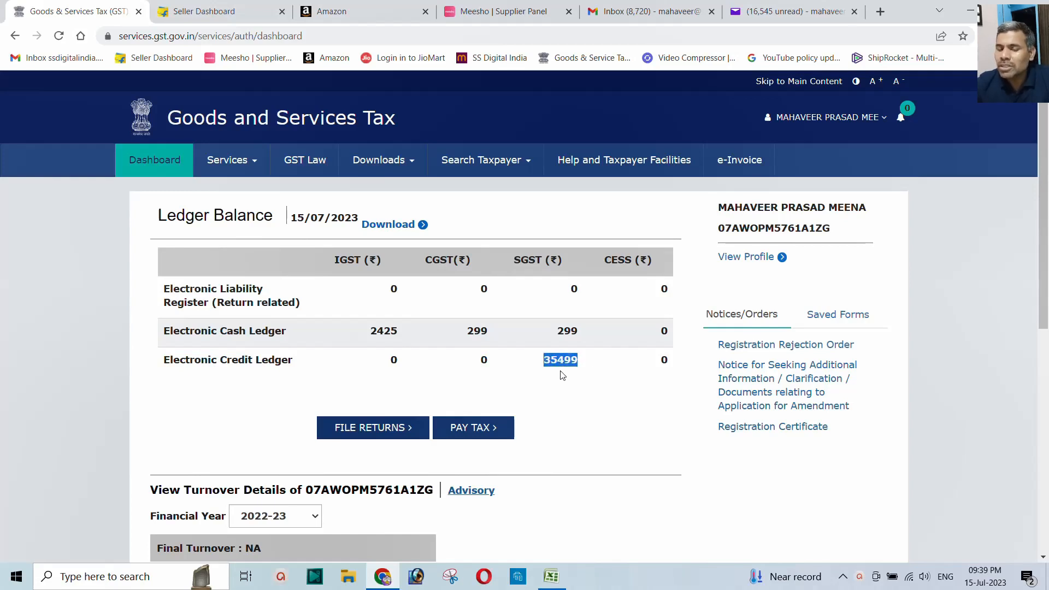
left_click(562, 363)
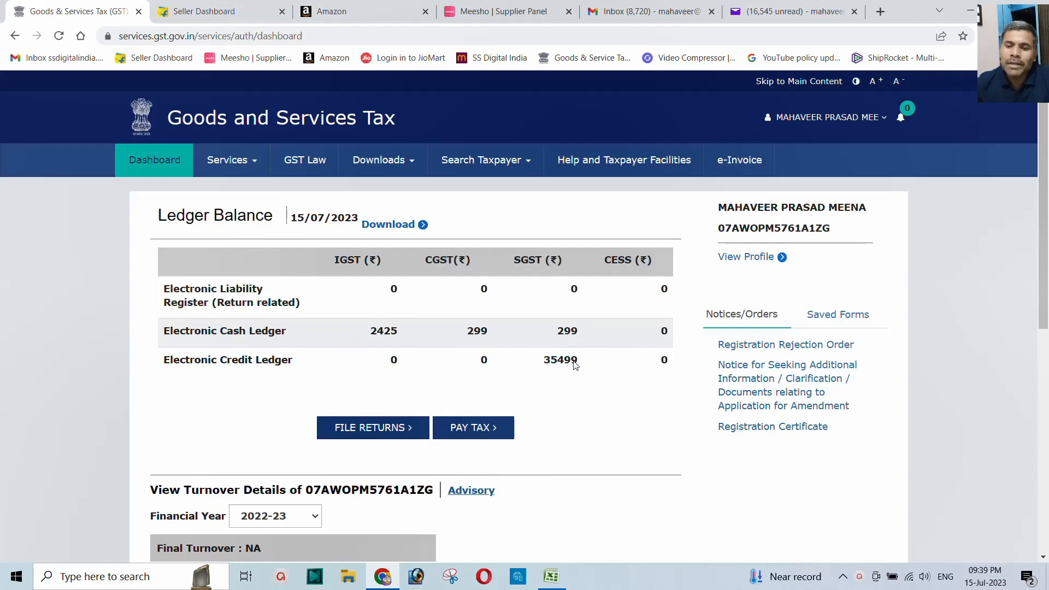
left_click(351, 434)
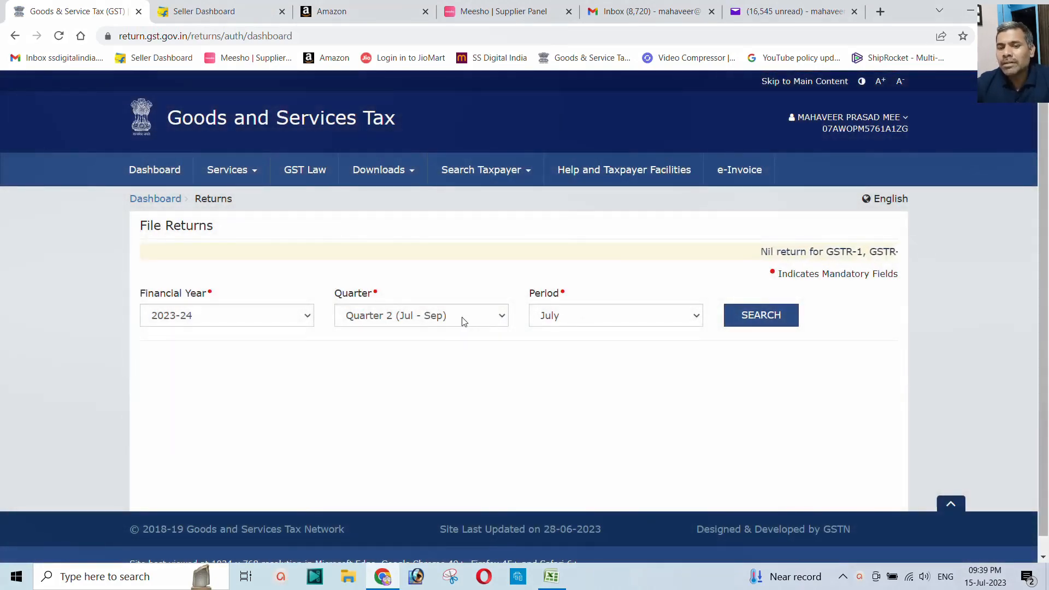
Search Quarter 1 (Apr - Jun), June 2023-24 returns and view the auto-drafted GSTR-2A details
left_click(451, 316)
left_click(451, 332)
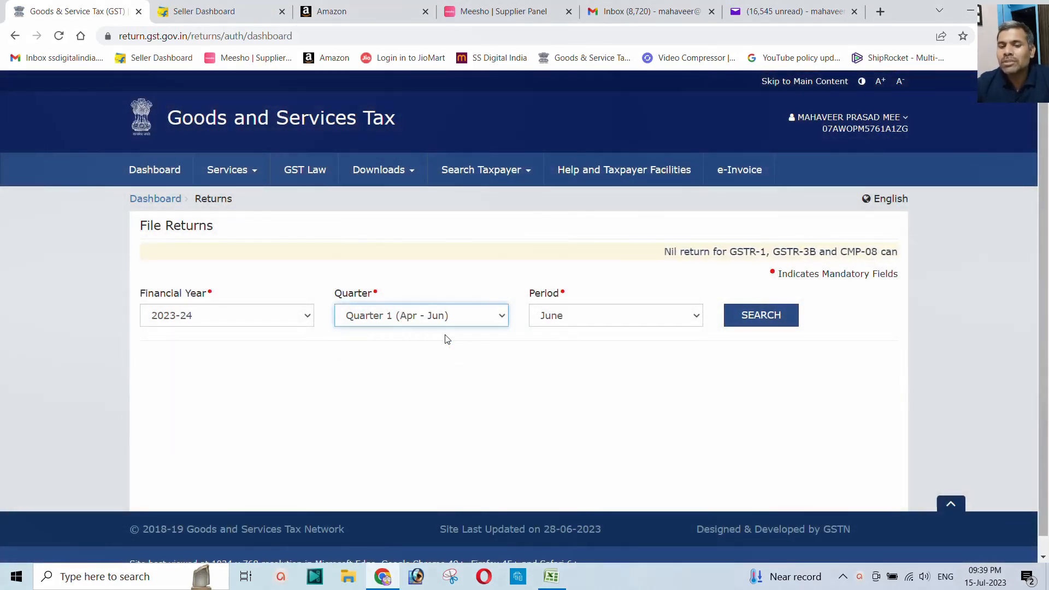
left_click(759, 315)
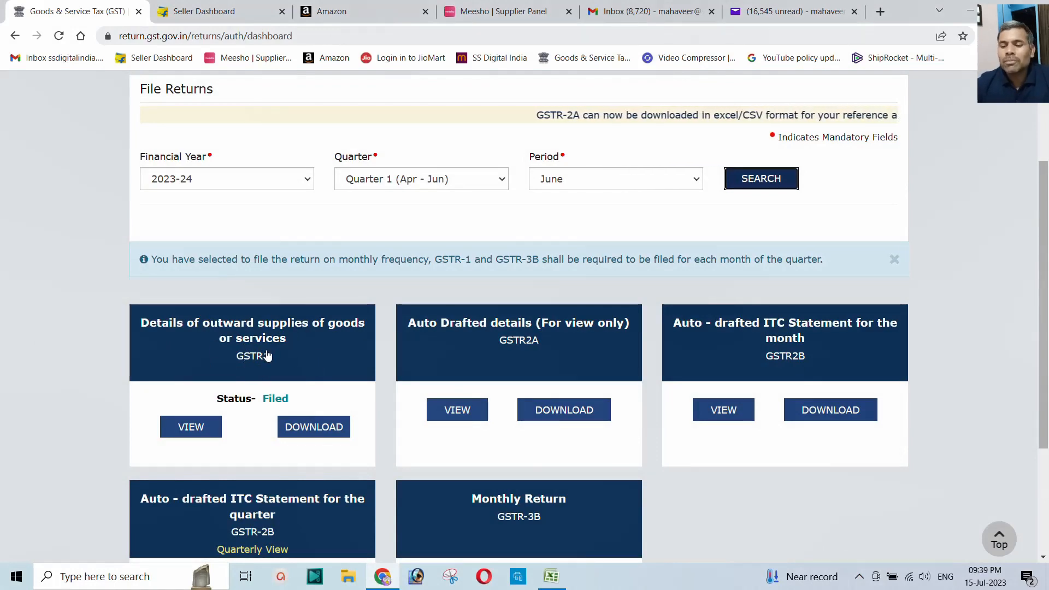
scroll(270, 356, "down", 1)
scroll(270, 356, "down", 2)
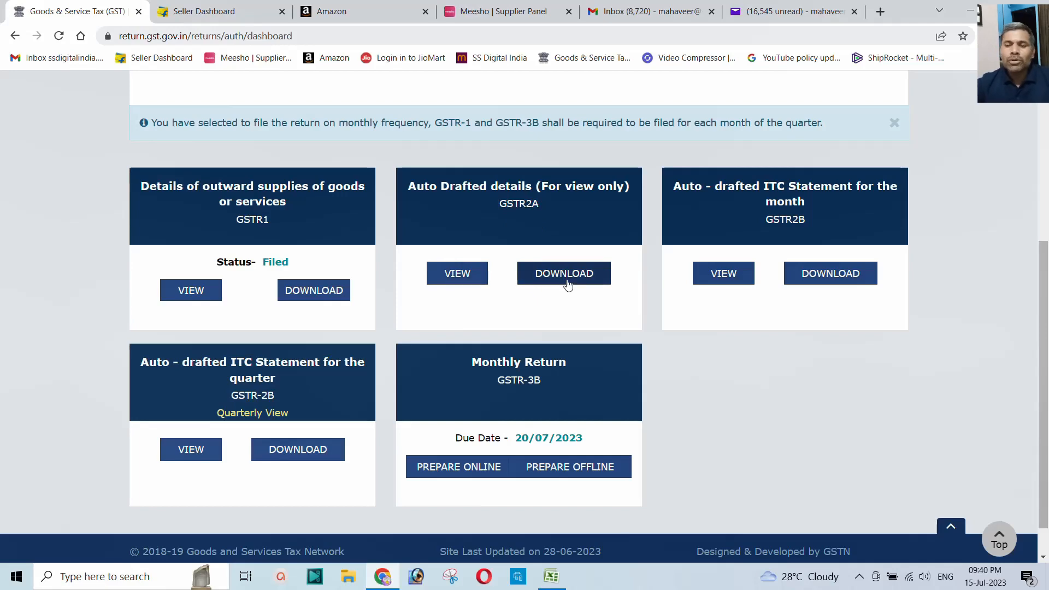
left_click(493, 194)
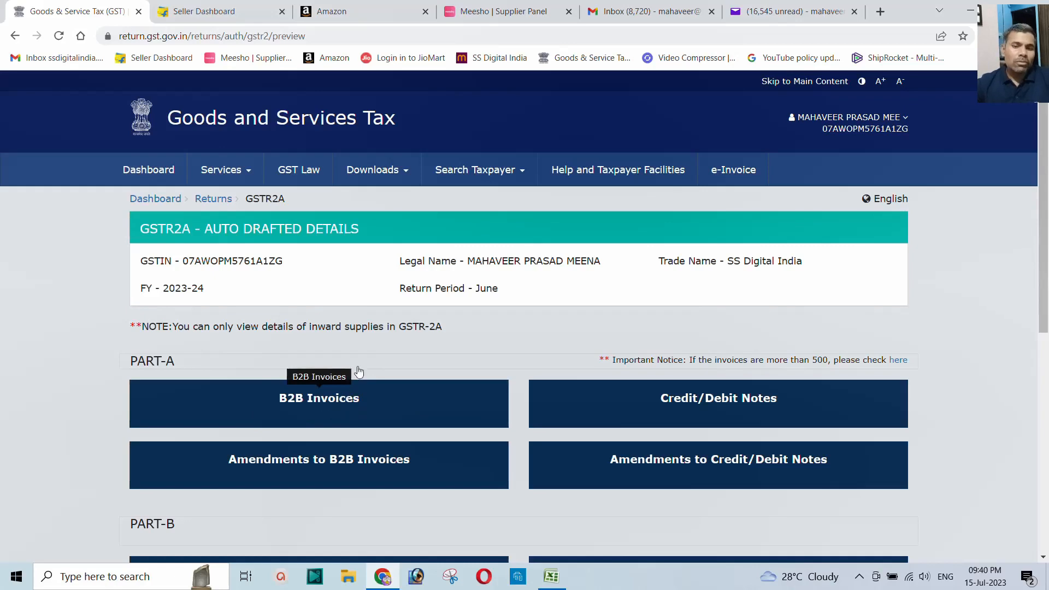
Return to the returns dashboard and search Quarter 1 (Apr - Jun) June returns again
scroll(391, 326, "down", 1)
scroll(511, 362, "down", 7)
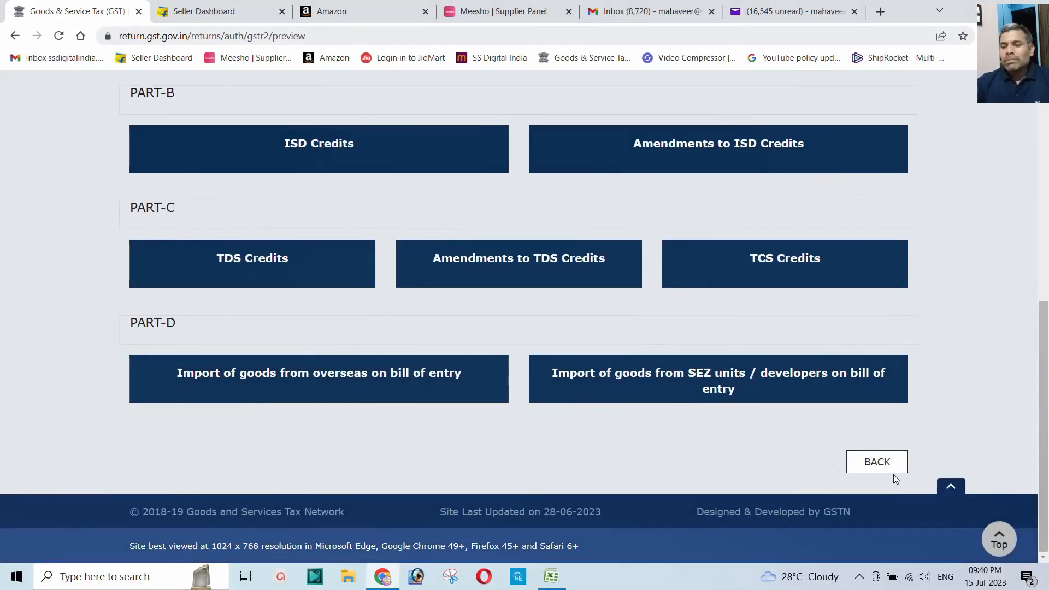
left_click(876, 463)
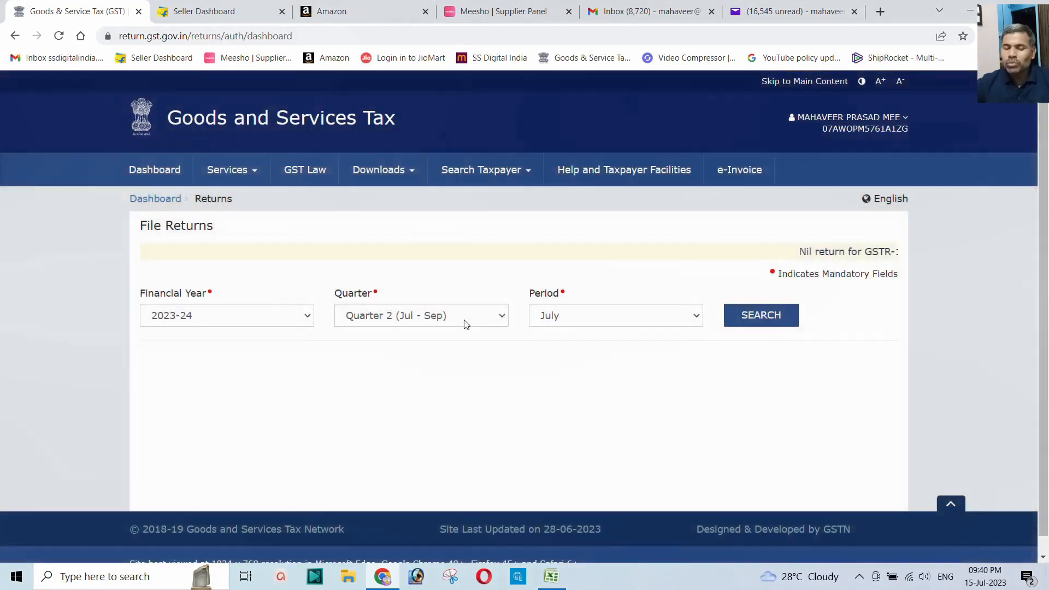
left_click(466, 322)
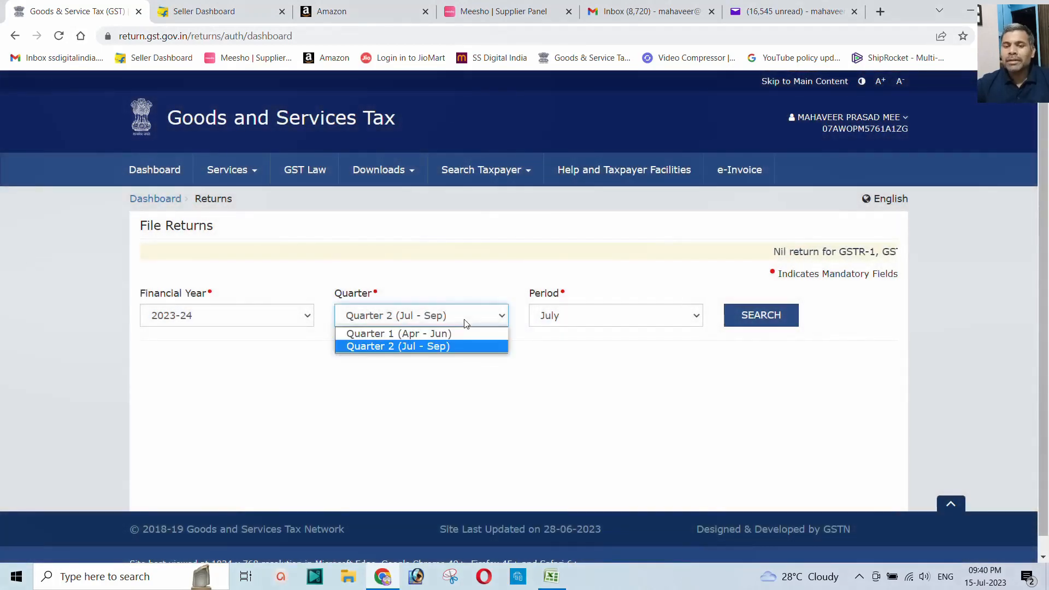
left_click(446, 335)
left_click(762, 317)
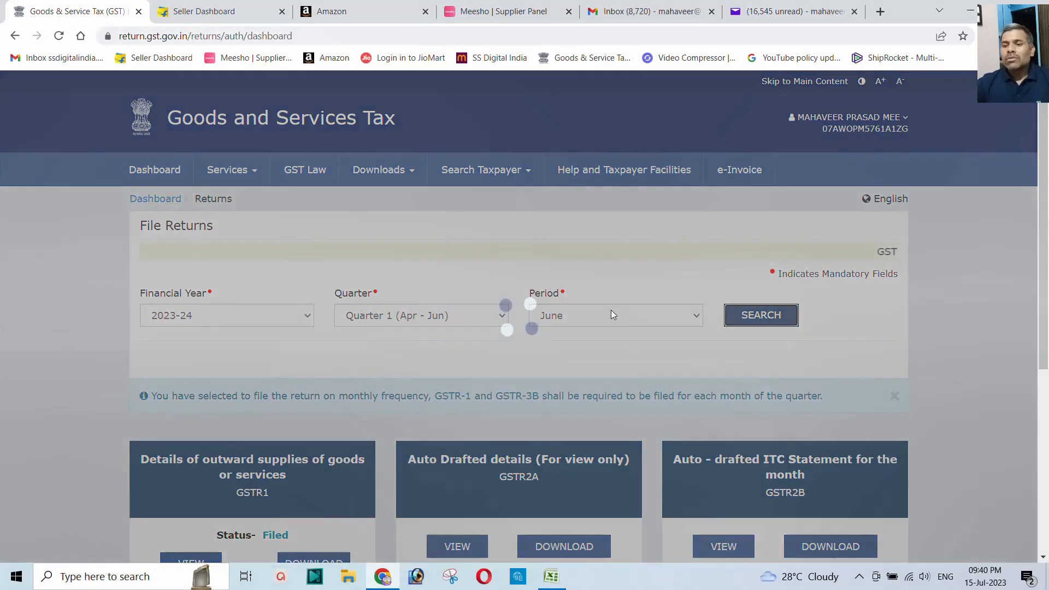
scroll(476, 315, "down", 3)
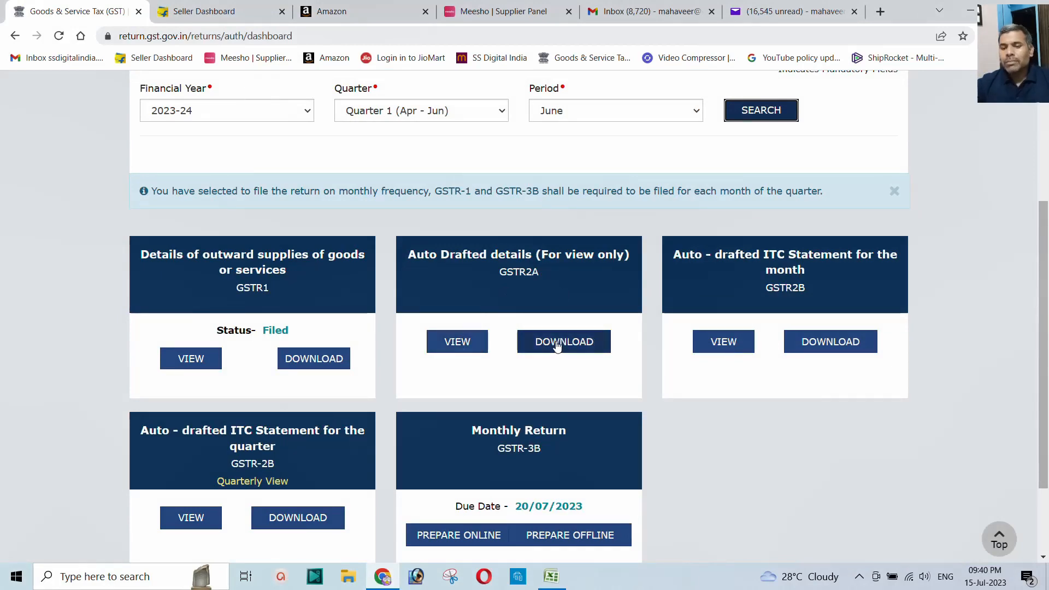
Generate the GSTR-2A data as an Excel file and check the notice's last download time
left_click(557, 344)
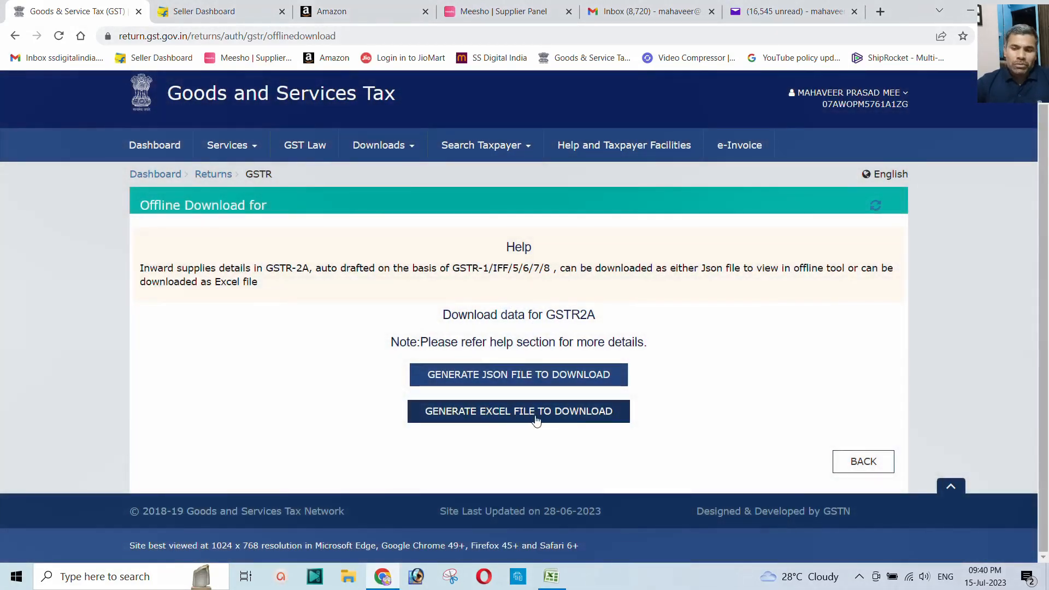
left_click(536, 419)
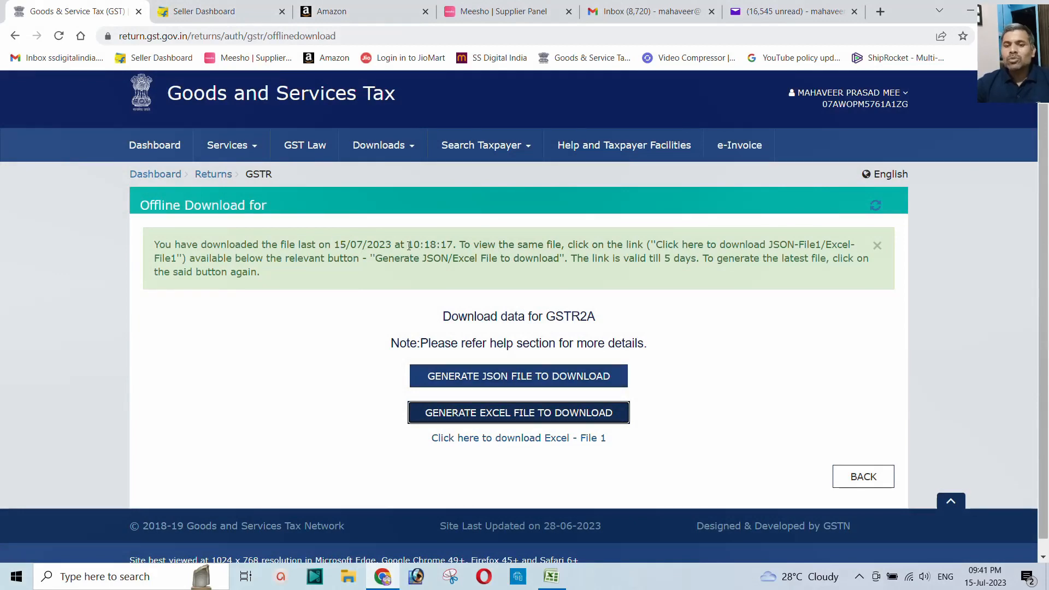
left_click_drag(407, 245, 473, 245)
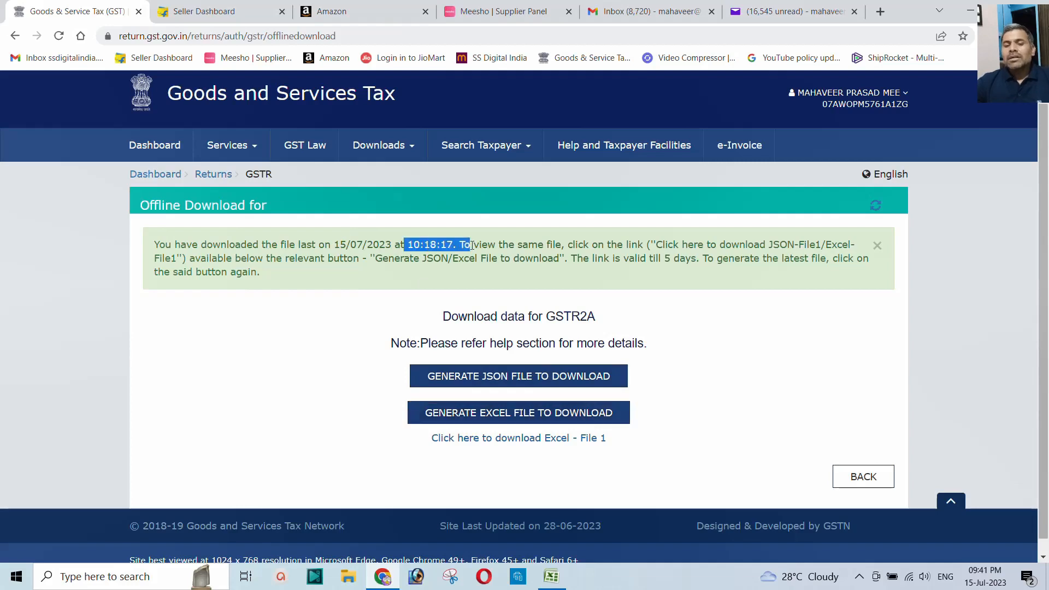
left_click(443, 241)
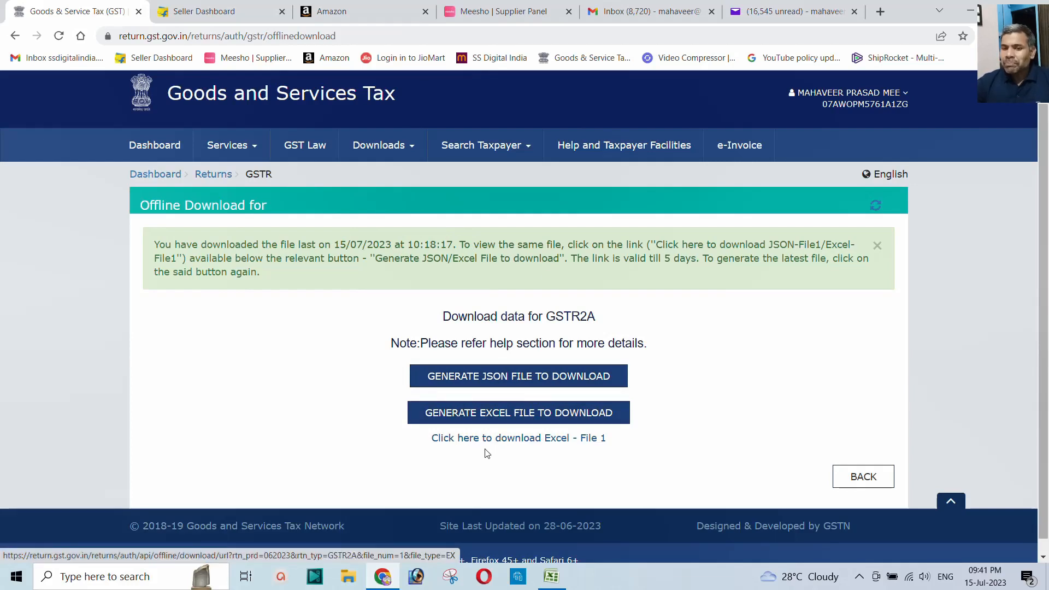
Download the Excel - File 1 zip and show it in the Downloads folder
left_click(514, 440)
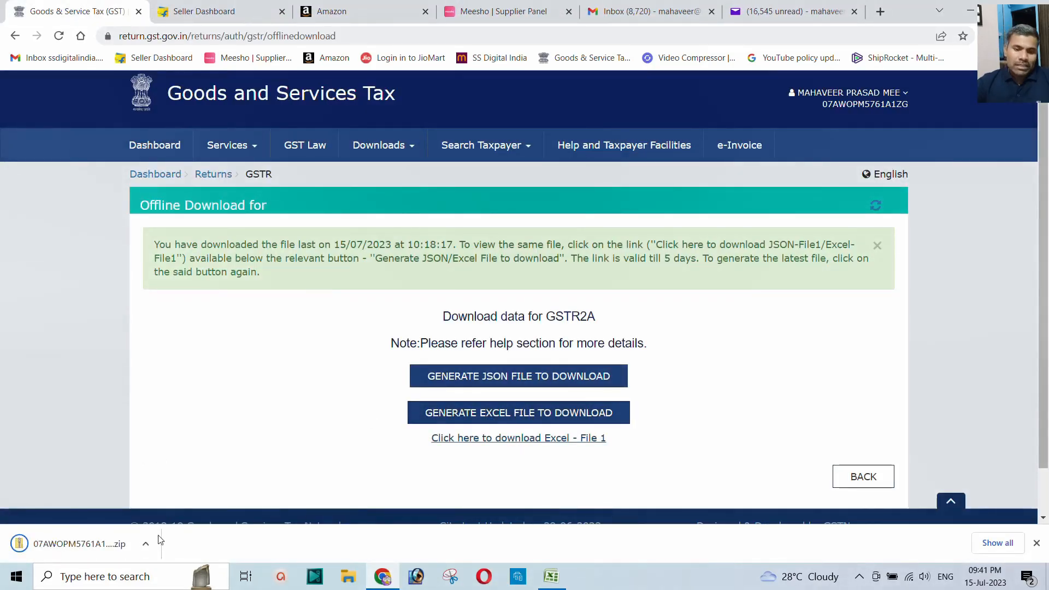
left_click(146, 547)
left_click(183, 497)
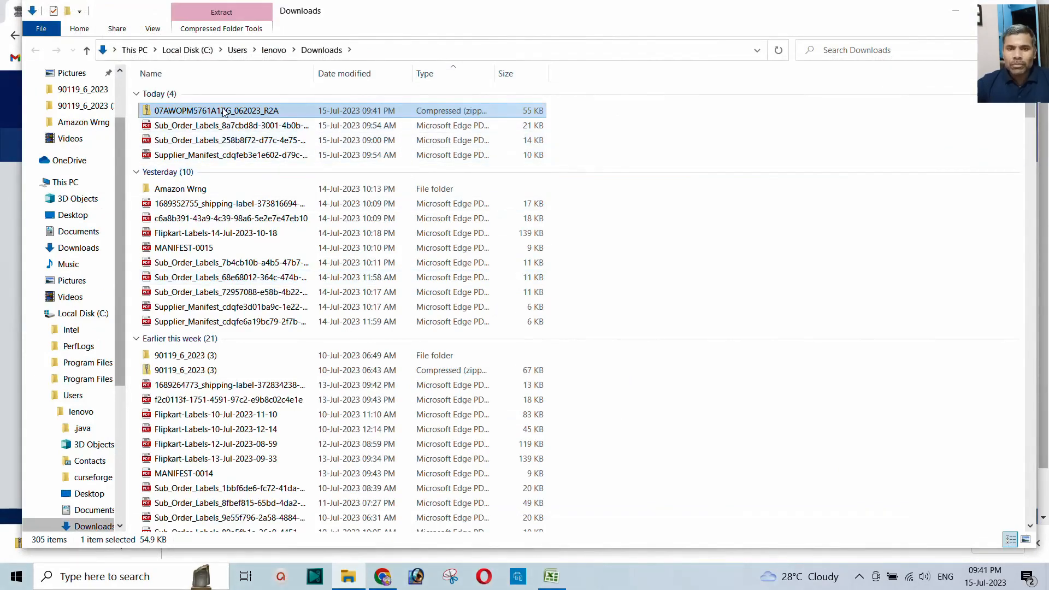
Extract the GSTR-2A zip and open the June GSTR-2A .xlsx workbook from the extracted folder
right_click(229, 110)
left_click(272, 168)
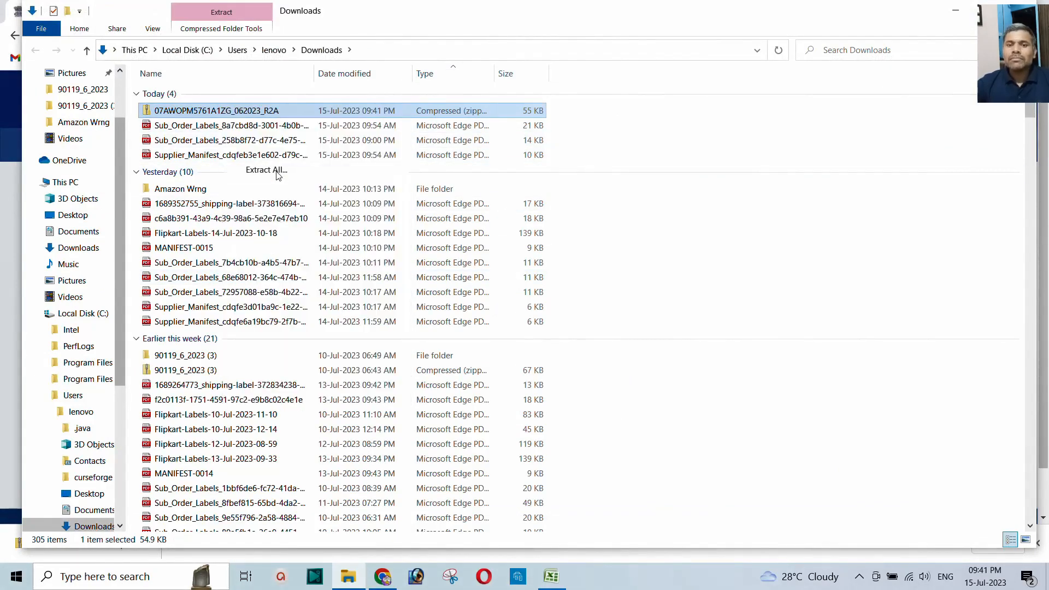
left_click(628, 431)
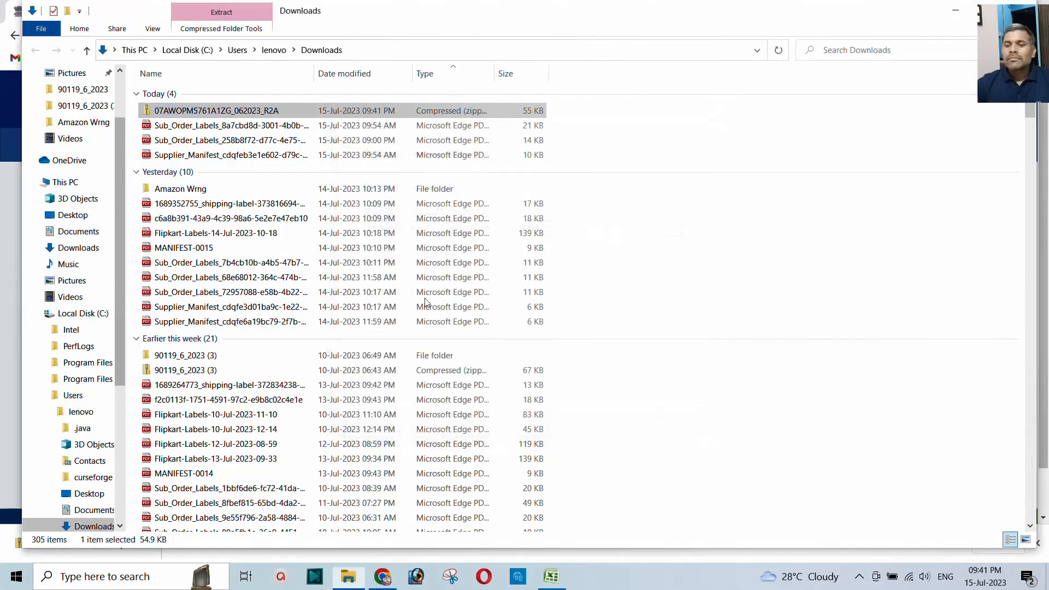
double_click(190, 111)
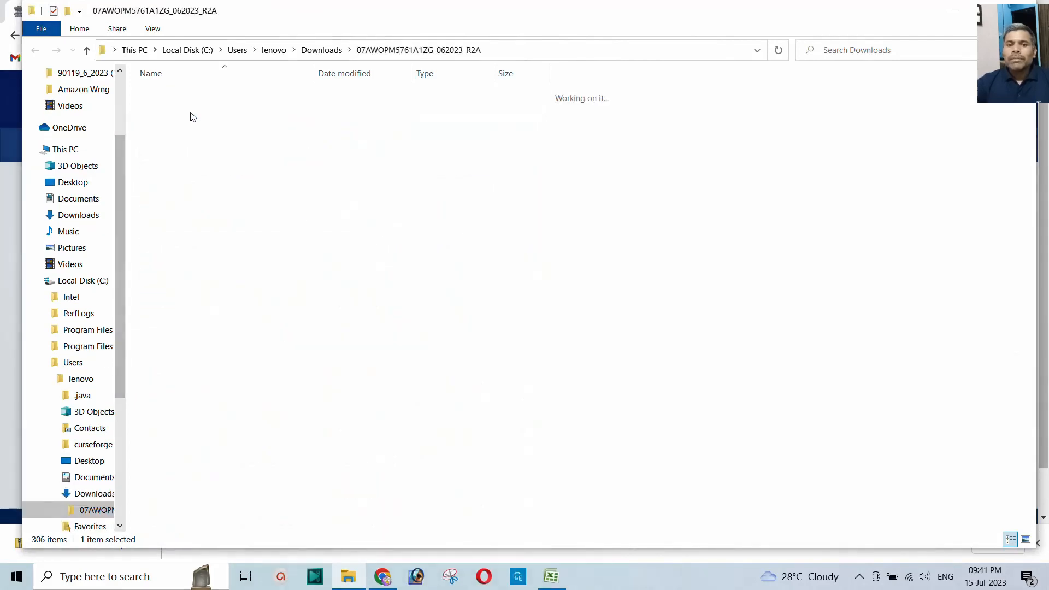
double_click(206, 102)
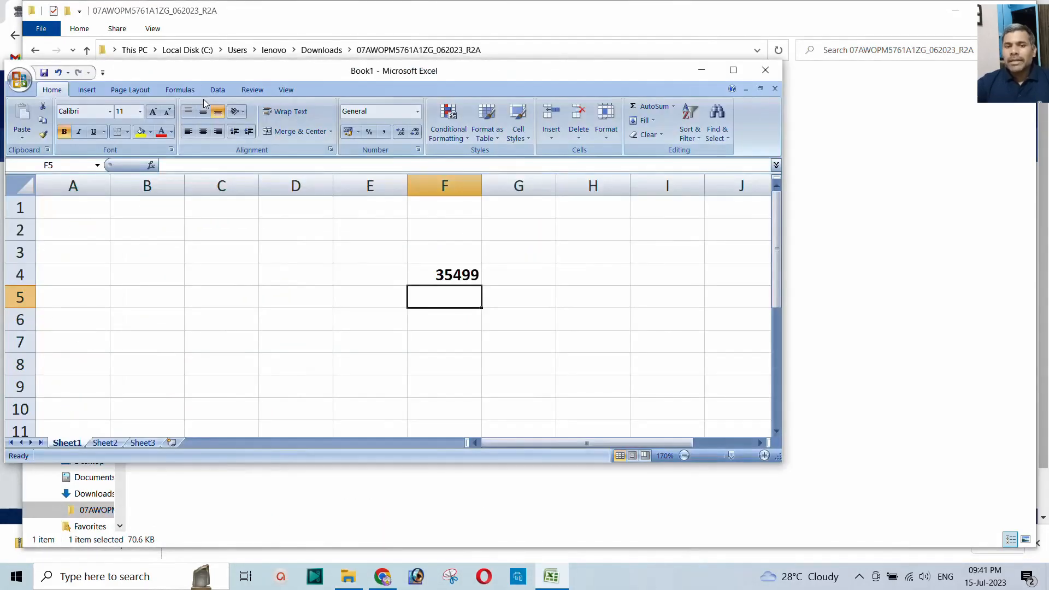
Maximize the GSTR-2A workbook window and scroll through the Read me sheet
left_click(732, 71)
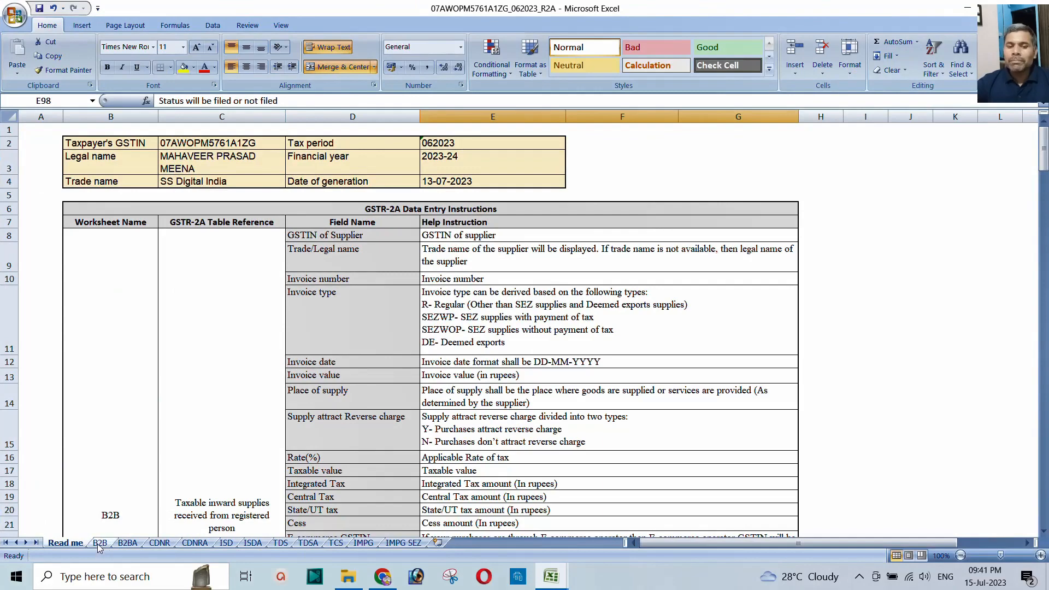
scroll(187, 323, "down", 2)
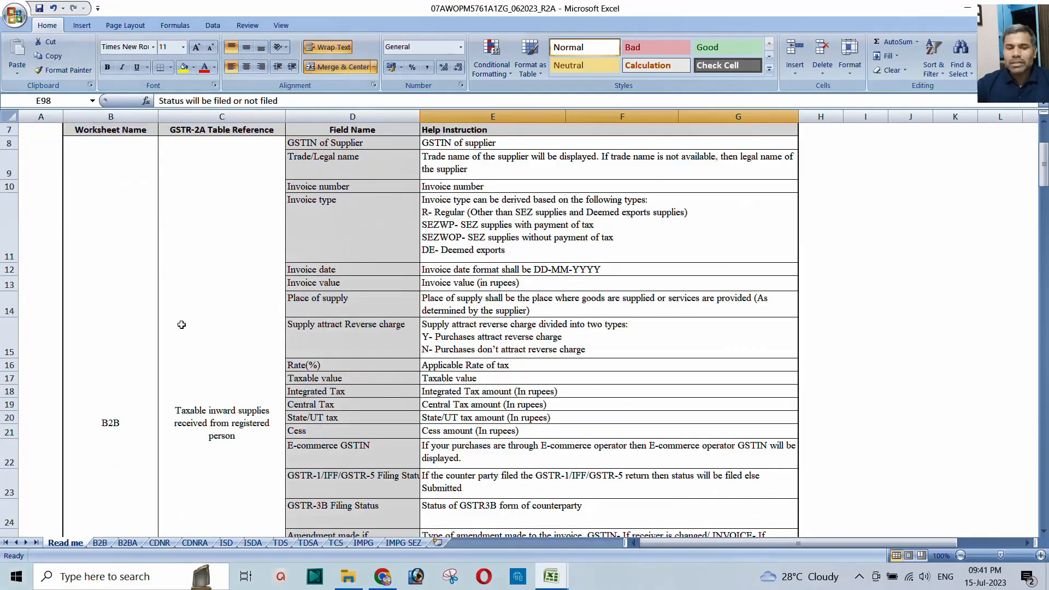
scroll(113, 336, "down", 18)
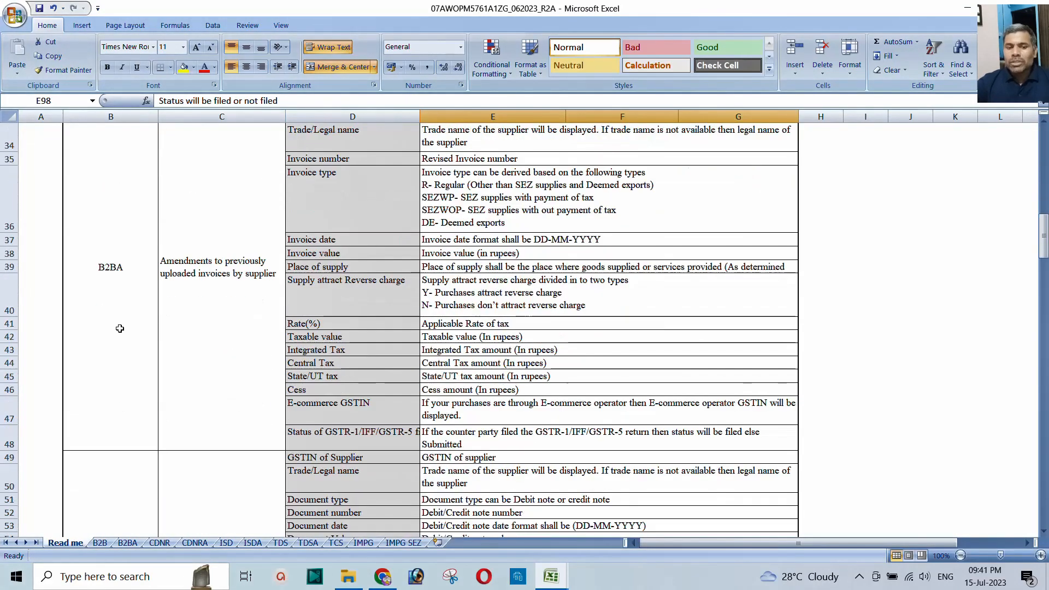
scroll(222, 300, "down", 20)
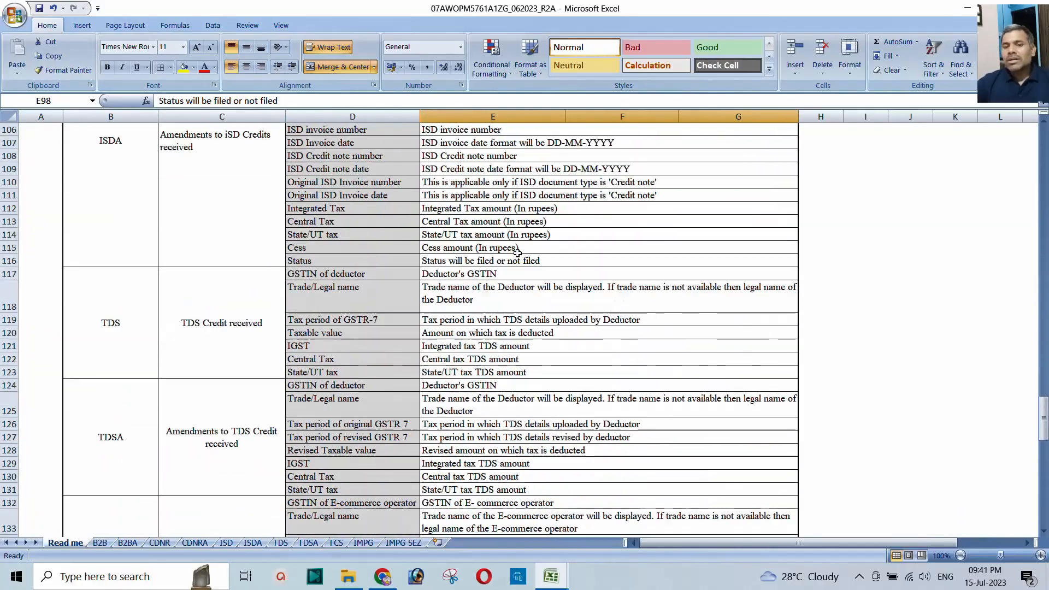
scroll(513, 254, "down", 1)
scroll(477, 261, "up", 20)
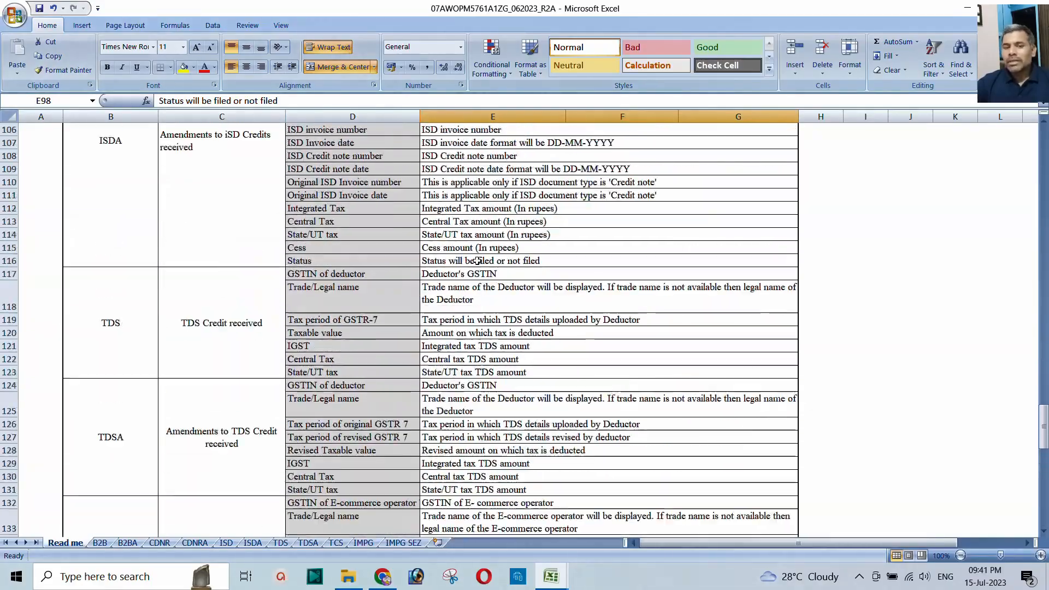
scroll(478, 261, "up", 13)
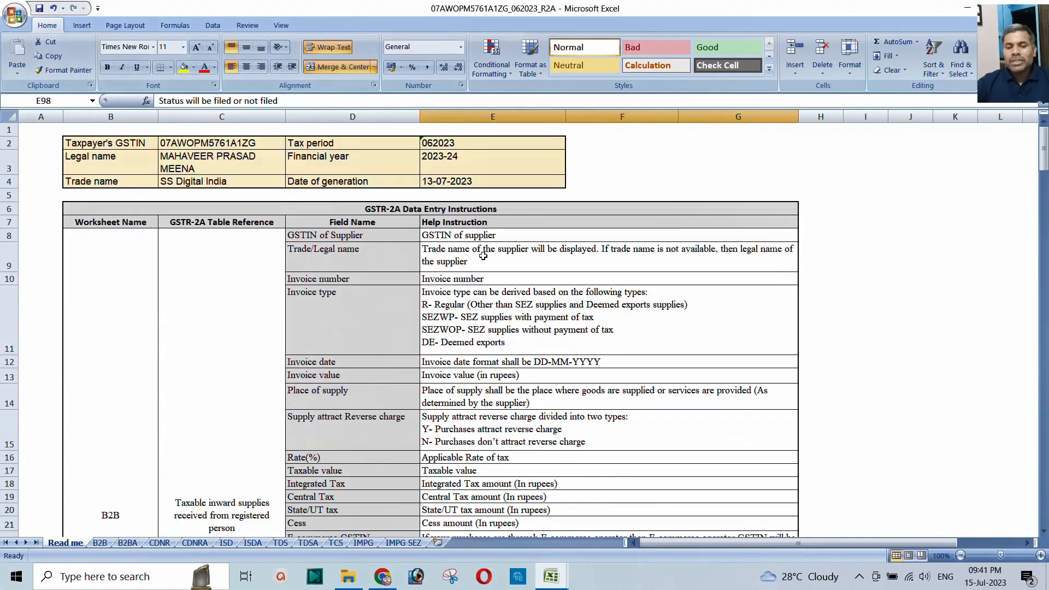
On the B2B sheet, select the K6:M6 tax headers and scroll to the last invoice row
left_click(99, 543)
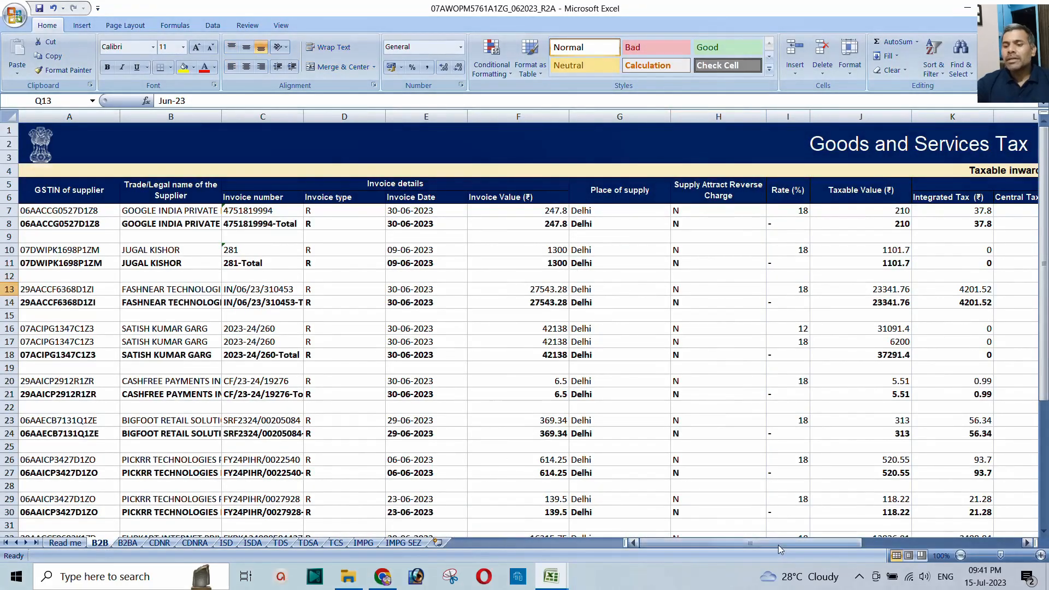
left_click_drag(779, 542, 831, 532)
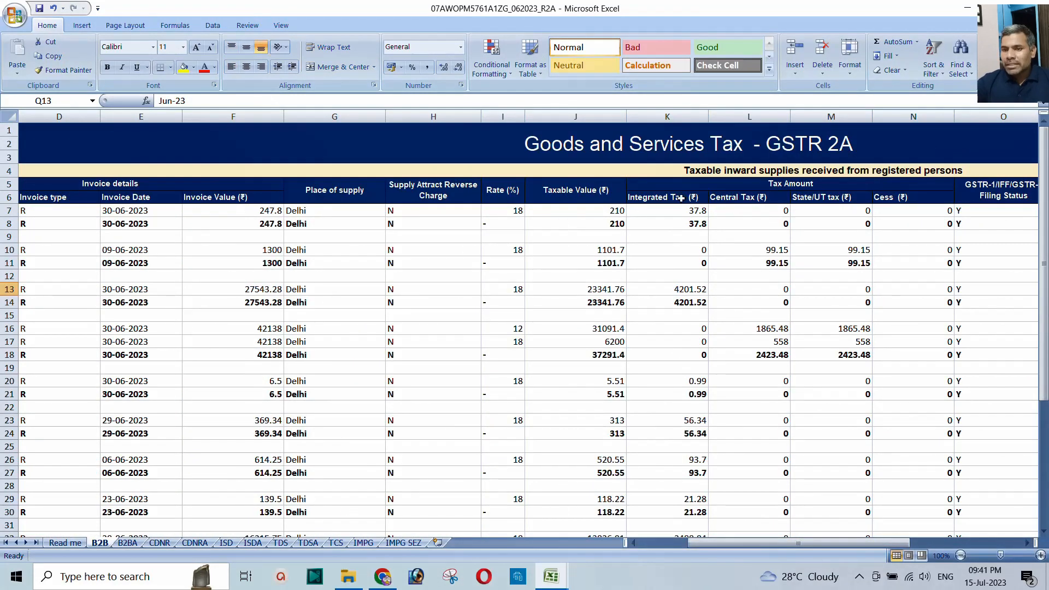
left_click_drag(664, 197, 848, 198)
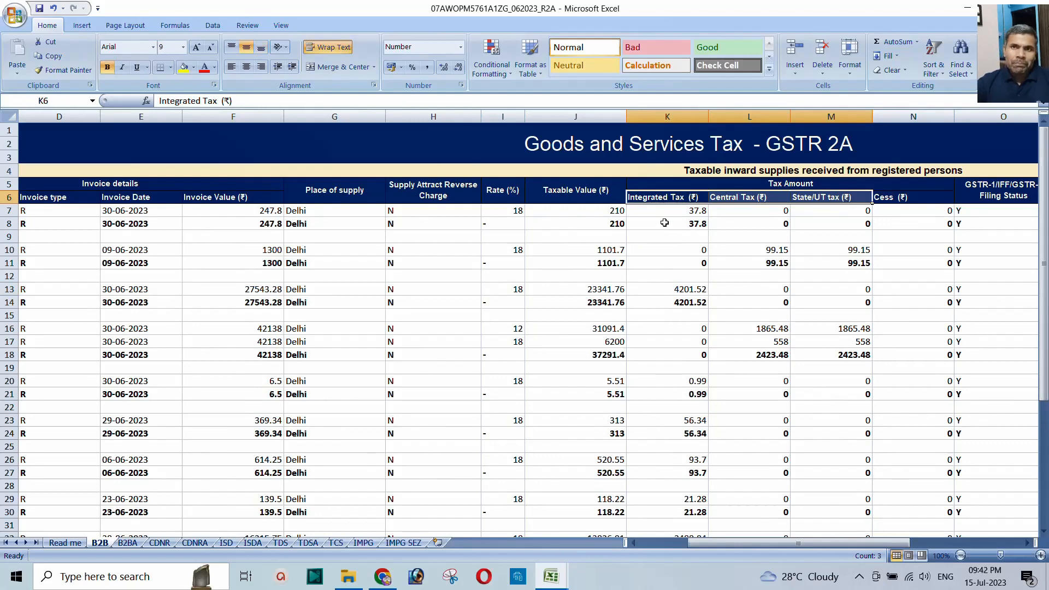
scroll(665, 223, "down", 10)
scroll(695, 324, "up", 10)
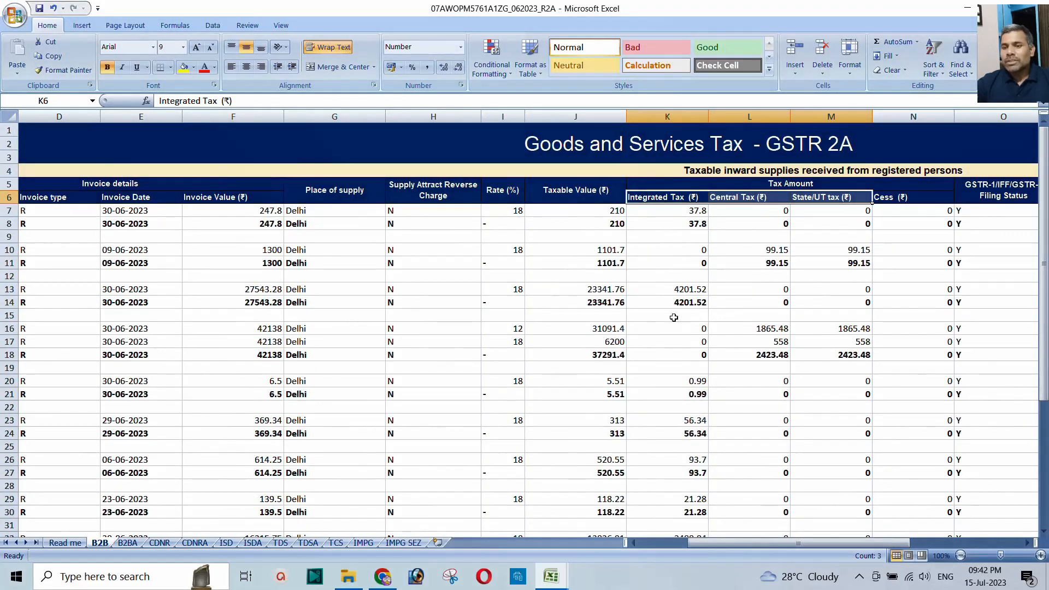
scroll(680, 254, "down", 10)
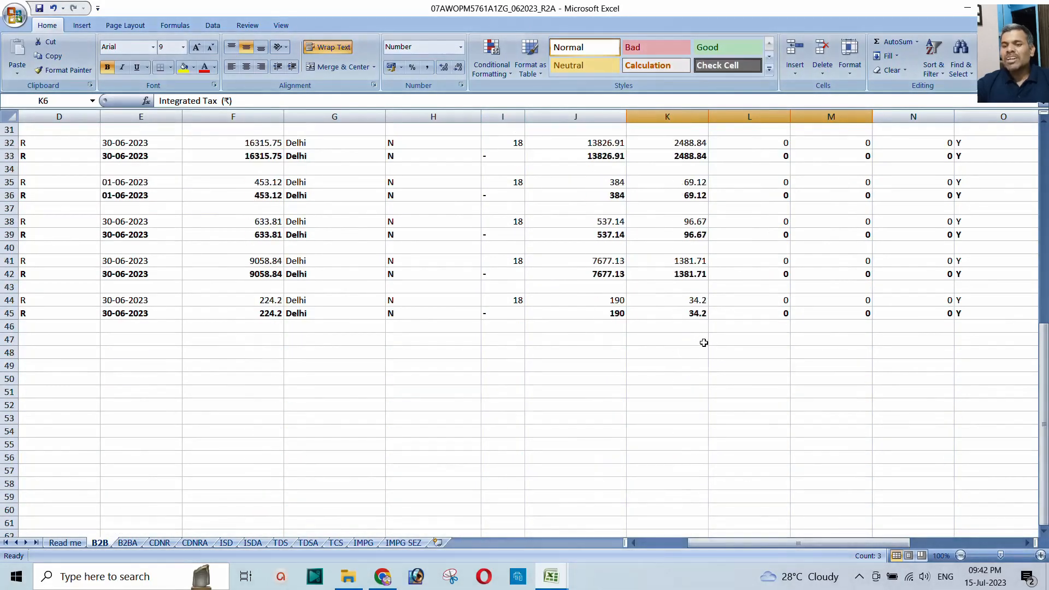
Total K7:K46 in K47 and fill the sum across to M47
left_click(691, 336)
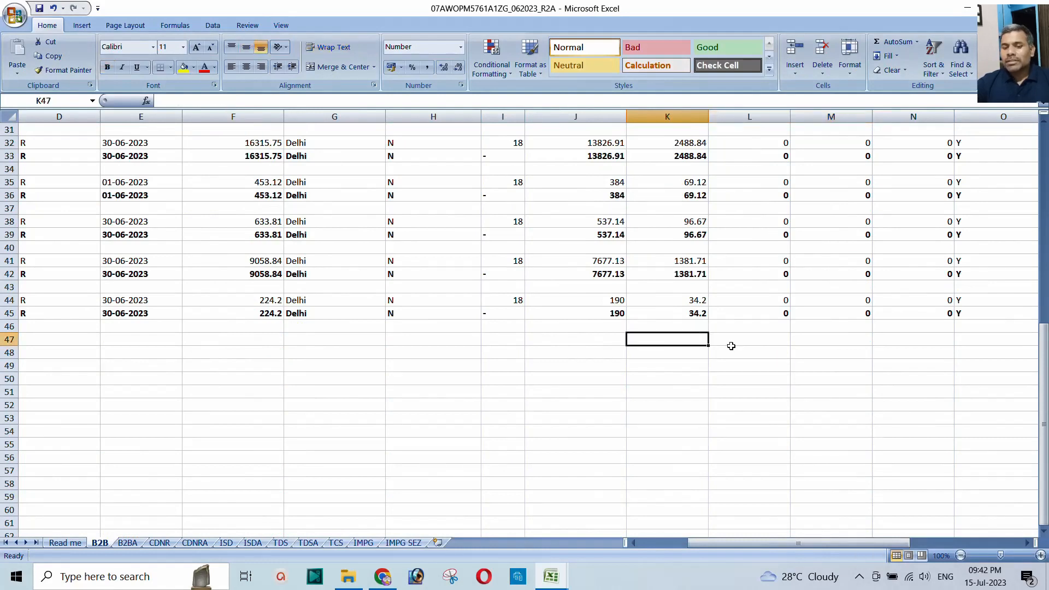
key("alt+equal")
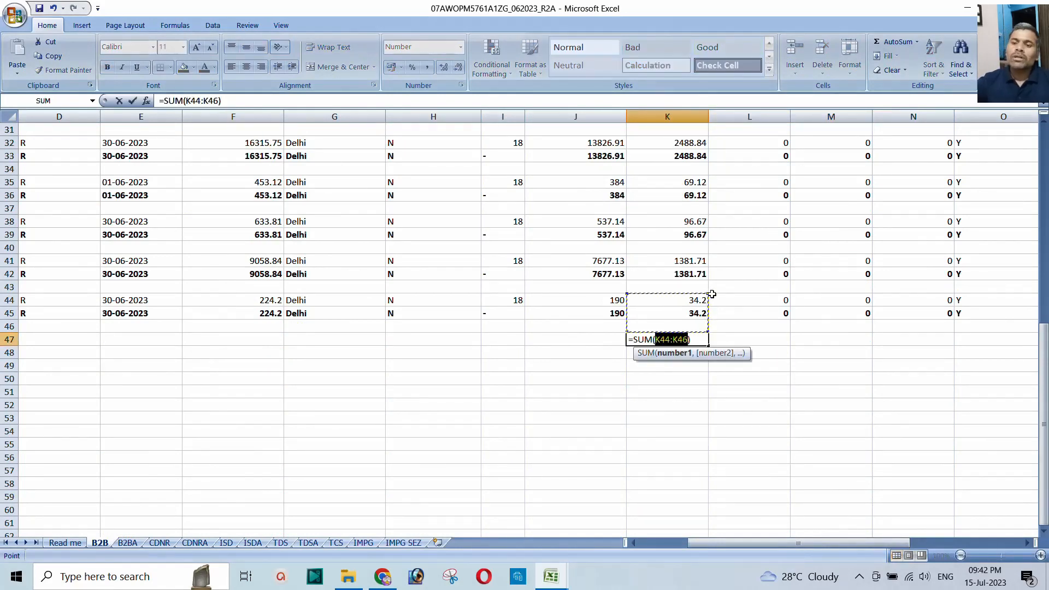
left_click_drag(708, 294, 668, 198)
key("Return")
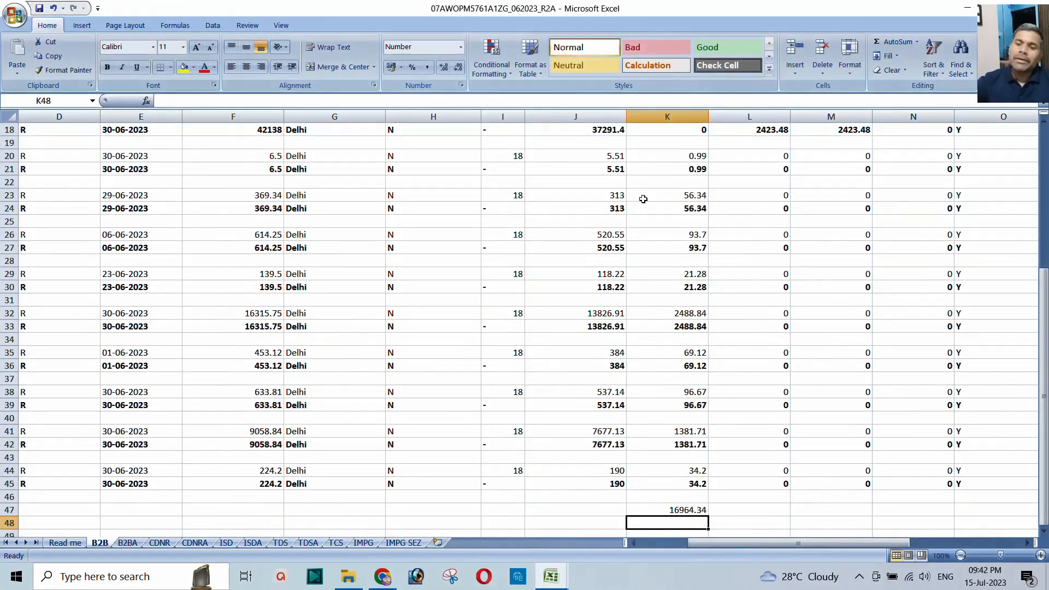
key("Up")
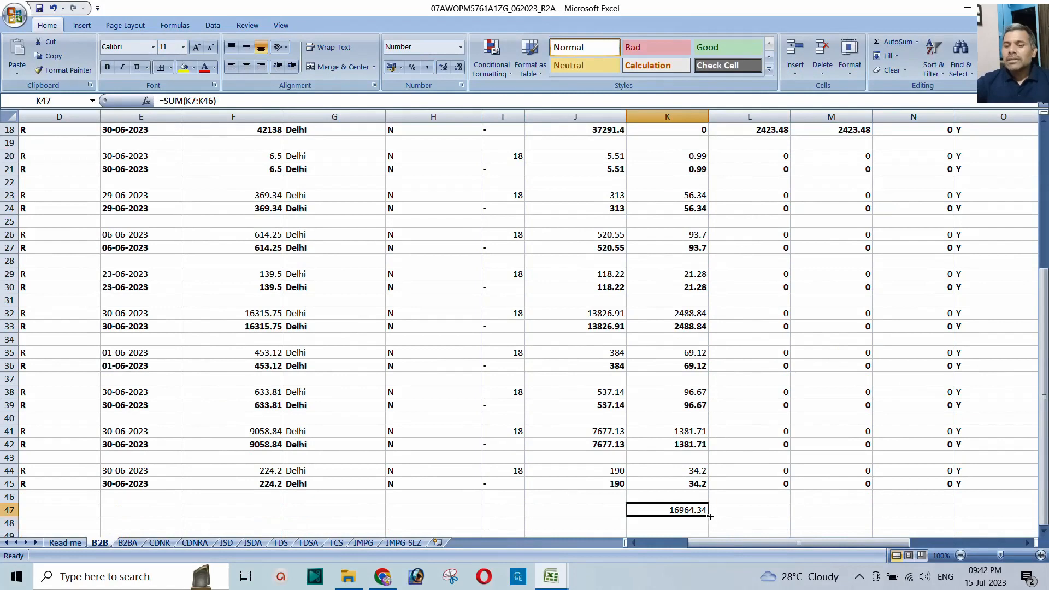
left_click_drag(710, 516, 866, 501)
scroll(743, 422, "down", 1)
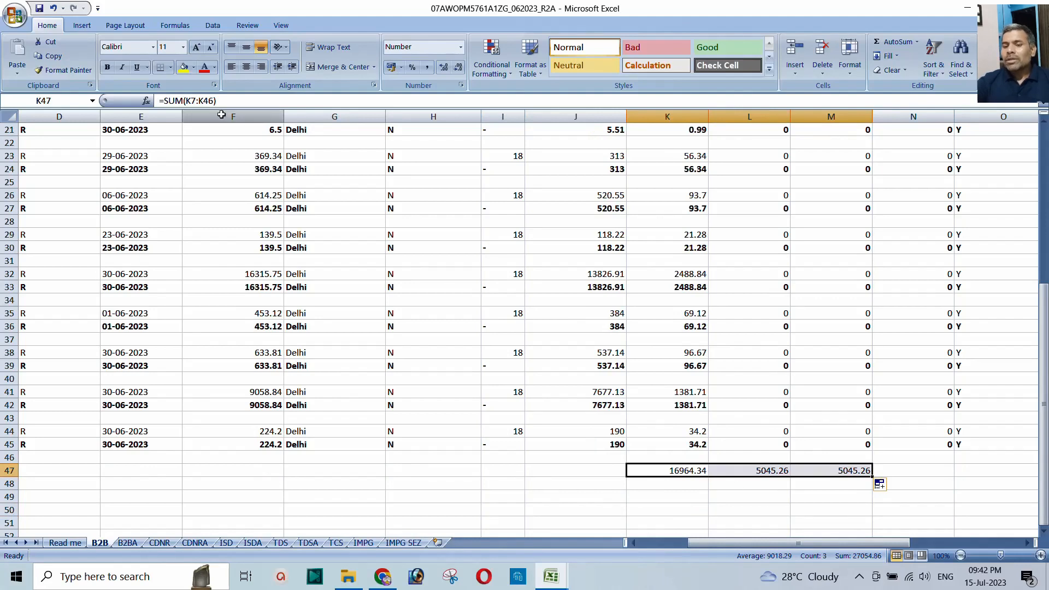
Enter =K47/2 in K49, fill it to M49, and make the halves bold
left_click(675, 496)
type("=")
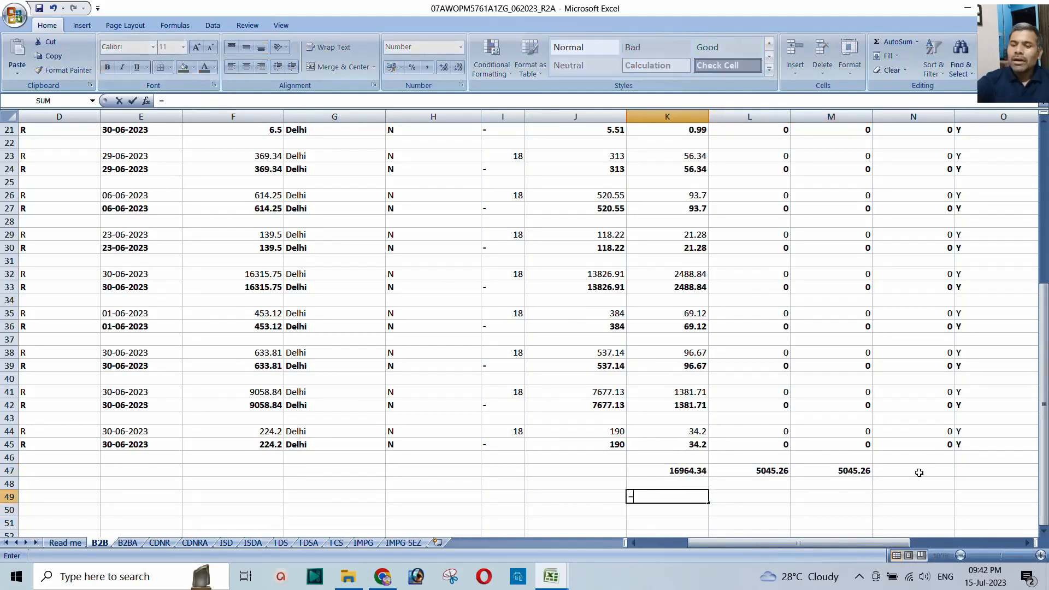
key("Up")
key("Up")
type("/2")
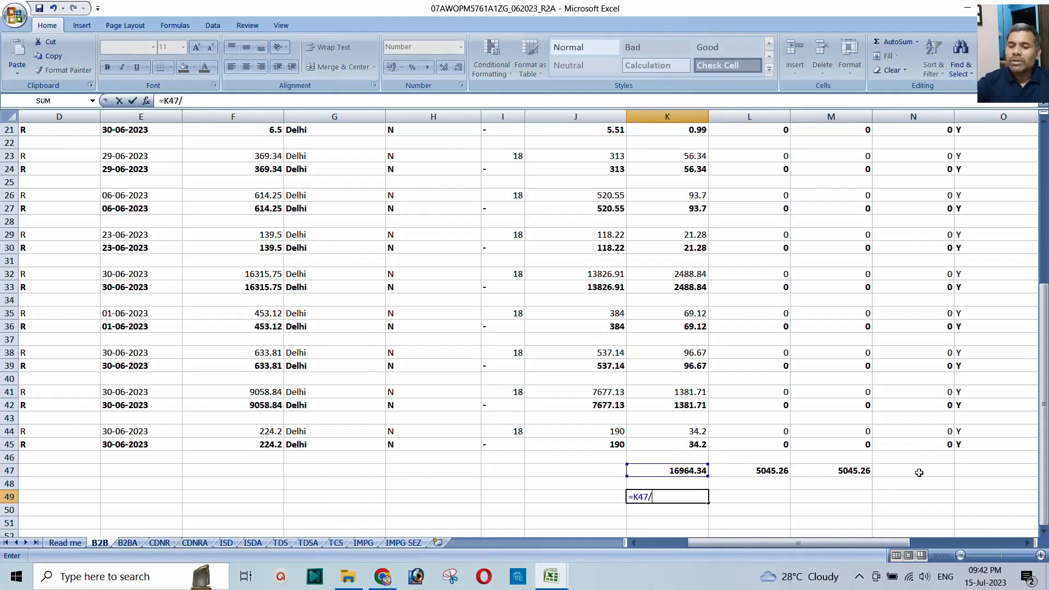
key("Return")
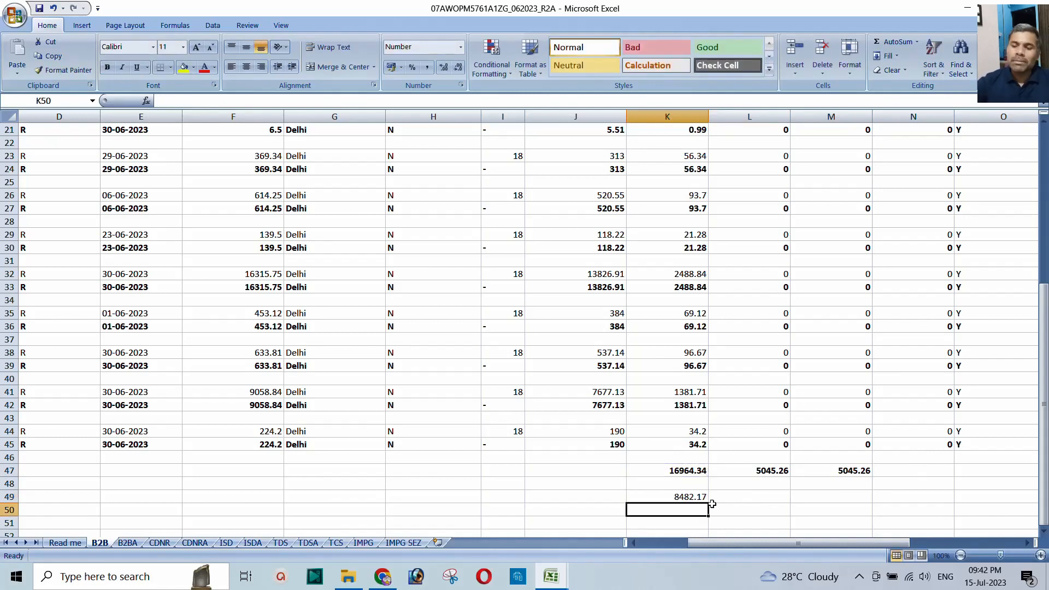
left_click(675, 500)
left_click_drag(709, 501, 871, 500)
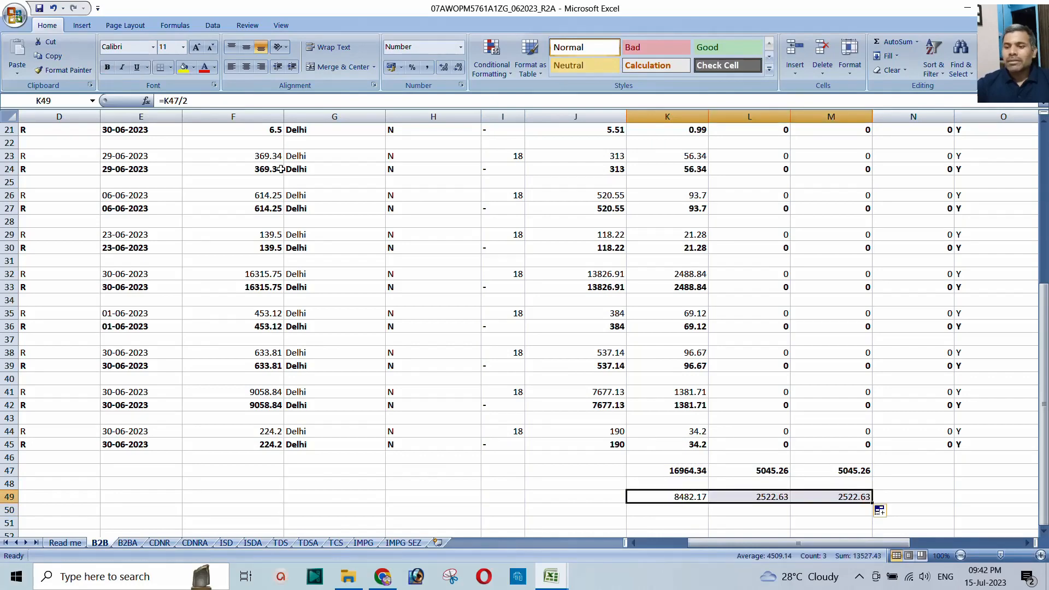
left_click(107, 67)
scroll(761, 429, "down", 2)
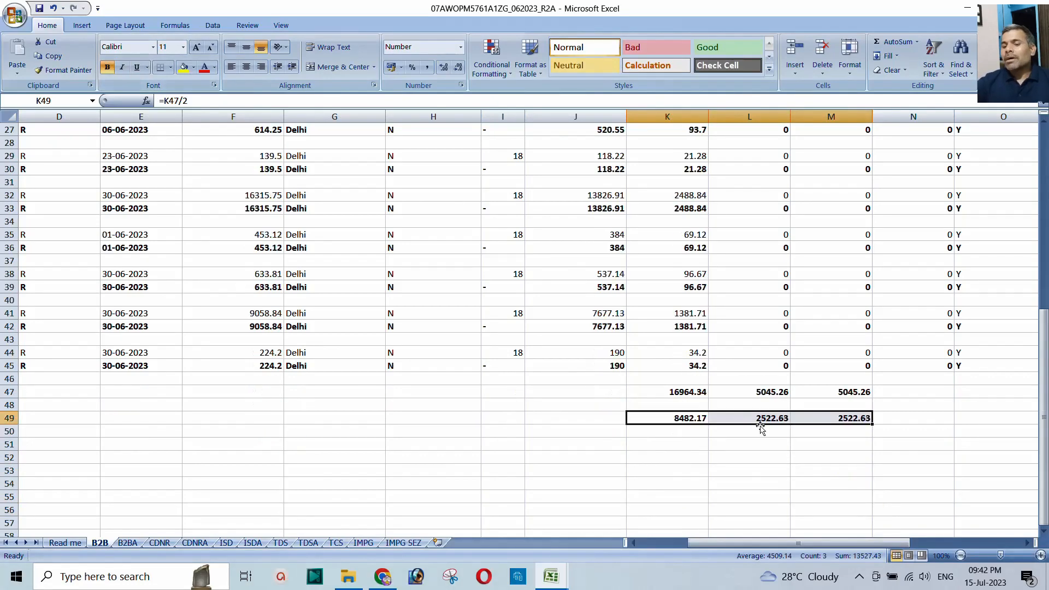
left_click(726, 443)
Enter =K49+L49+M49 in K51 to combine the halved taxes into 13527.43
left_click(675, 443)
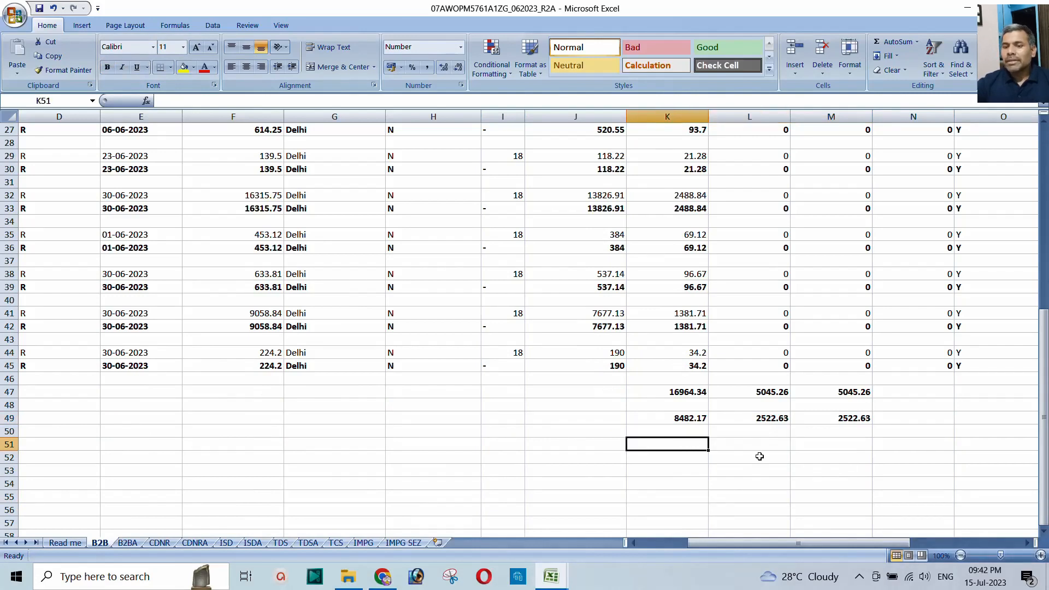
type("=")
key("Up")
key("Up")
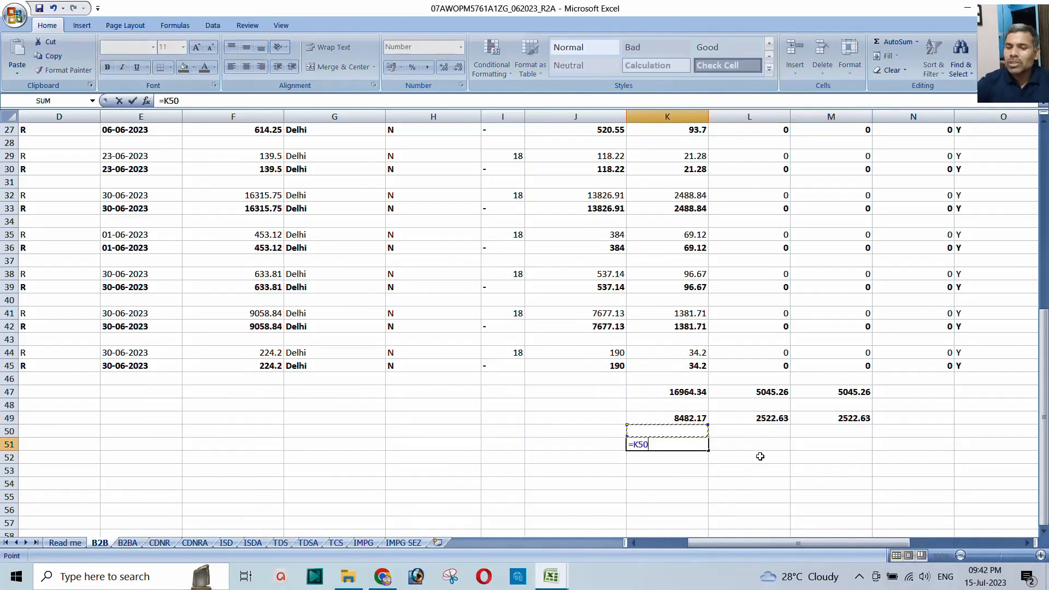
type("+")
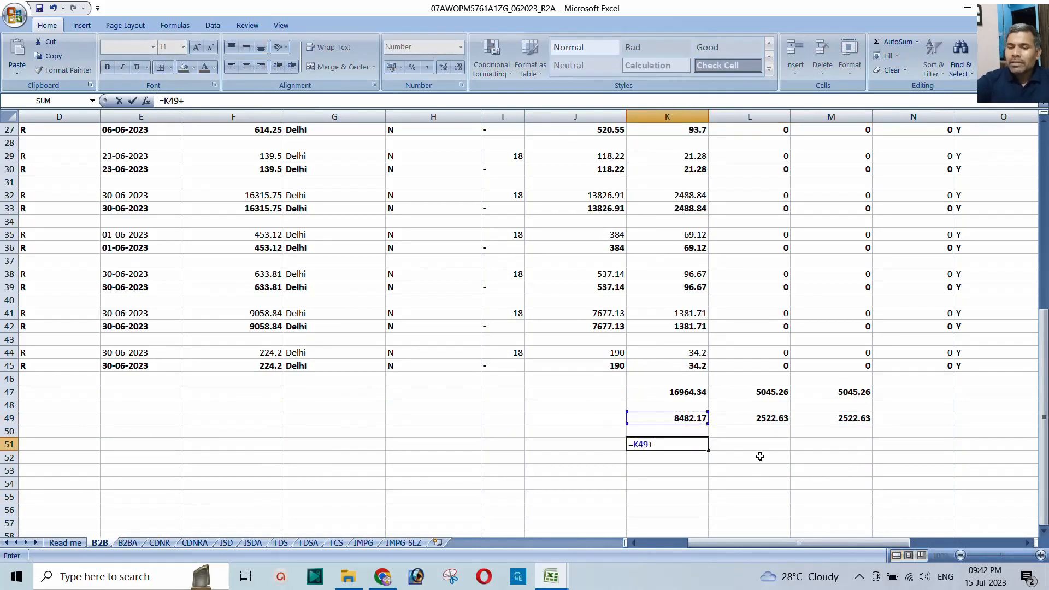
key("Right")
key("Up")
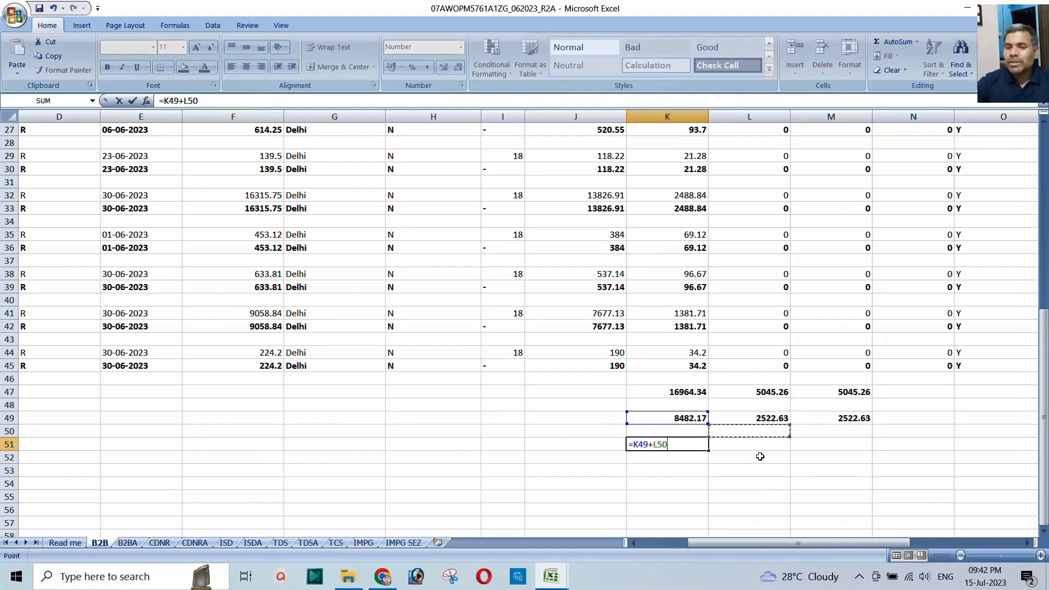
key("Up")
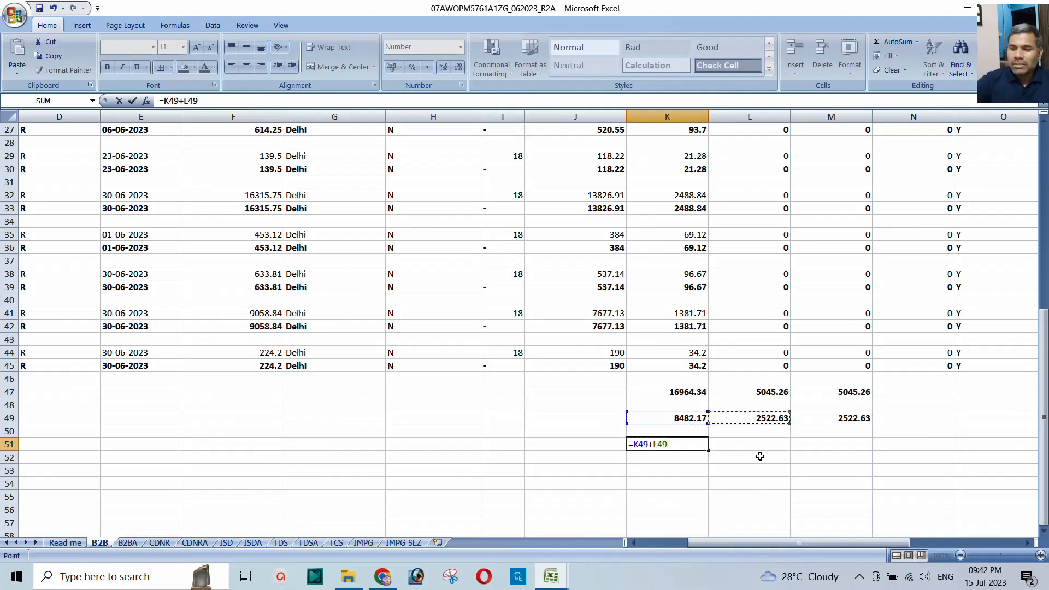
type("+")
key("Right")
key("Up")
key("Right")
key("Right")
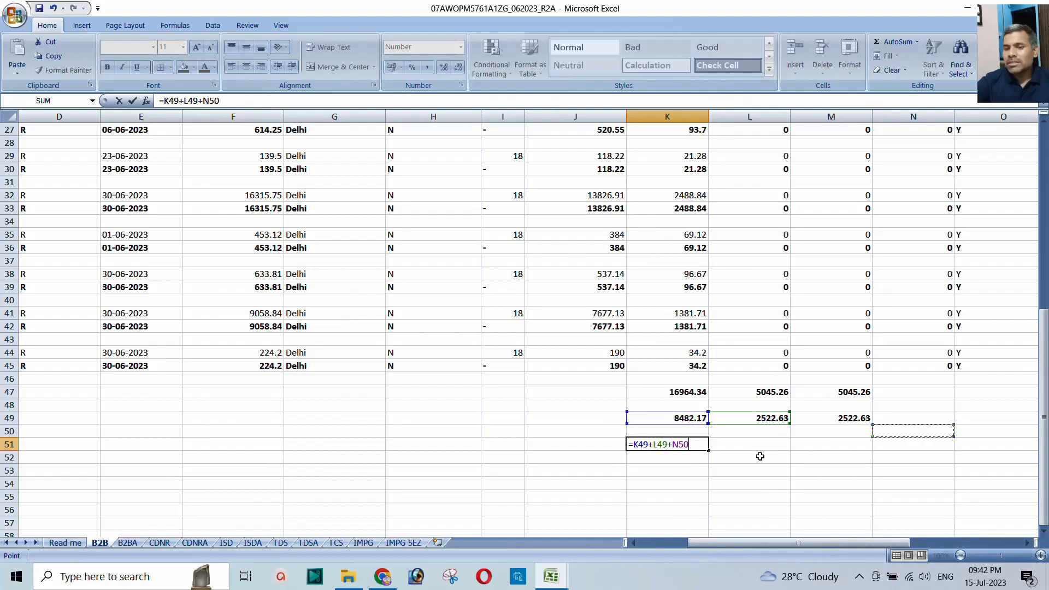
key("Up")
key("Left")
key("Return")
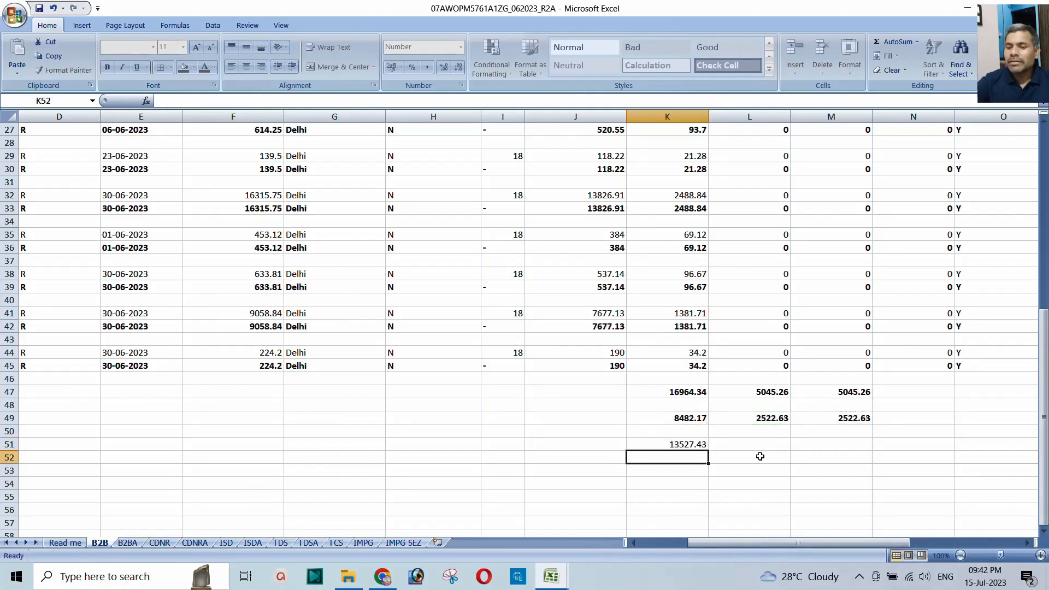
Make the K51 combined total bold and switch back to the GST portal
key("Up")
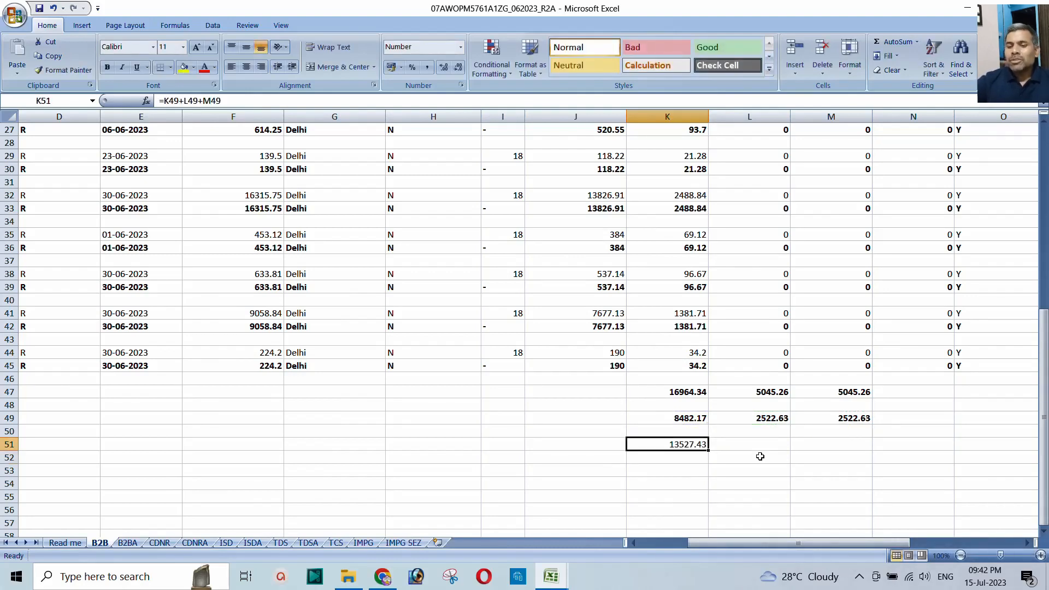
key("ctrl+b")
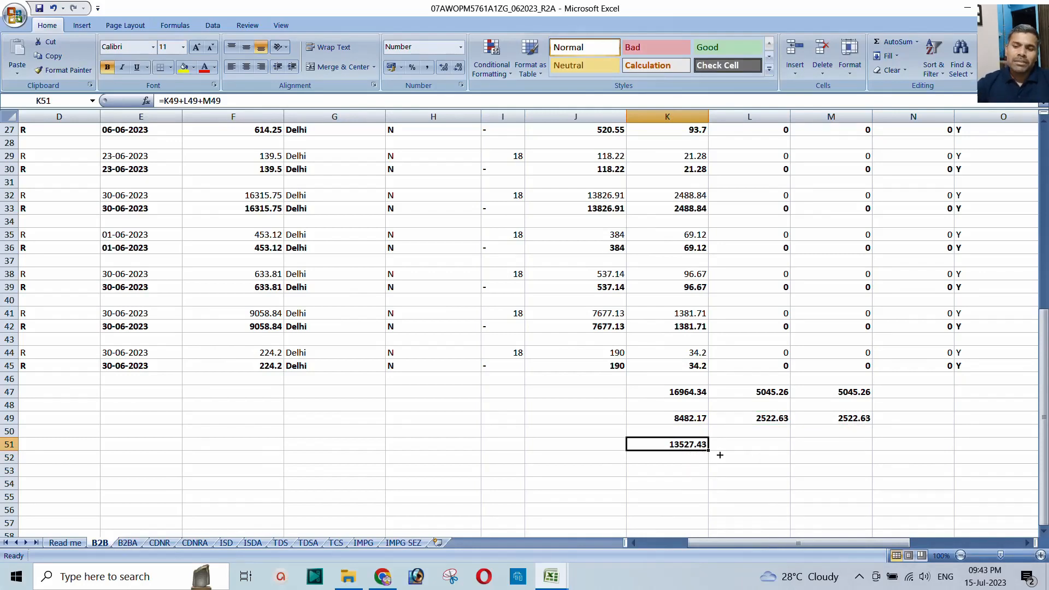
left_click(383, 577)
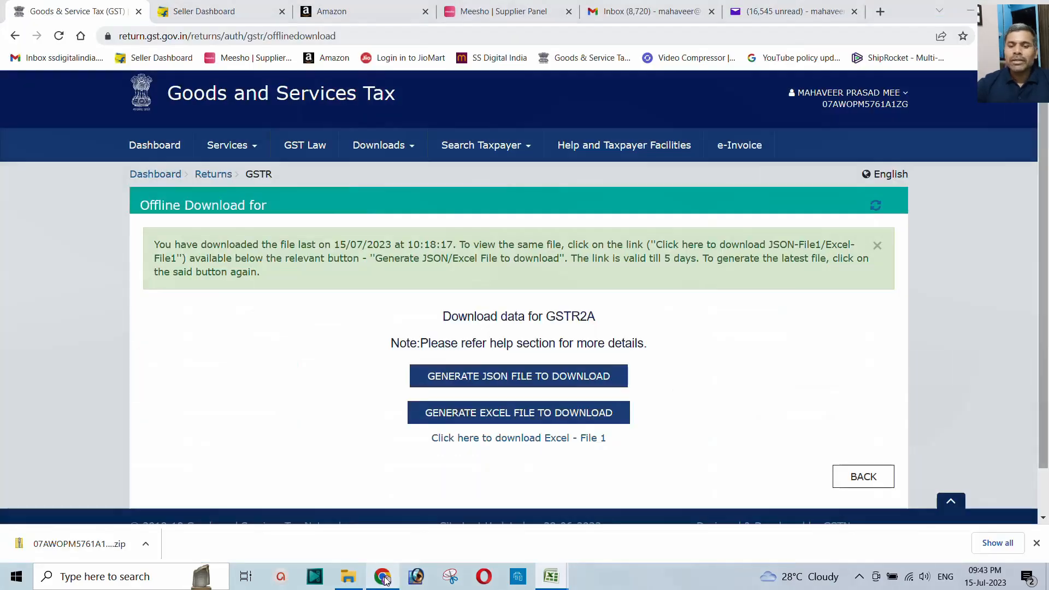
left_click(156, 174)
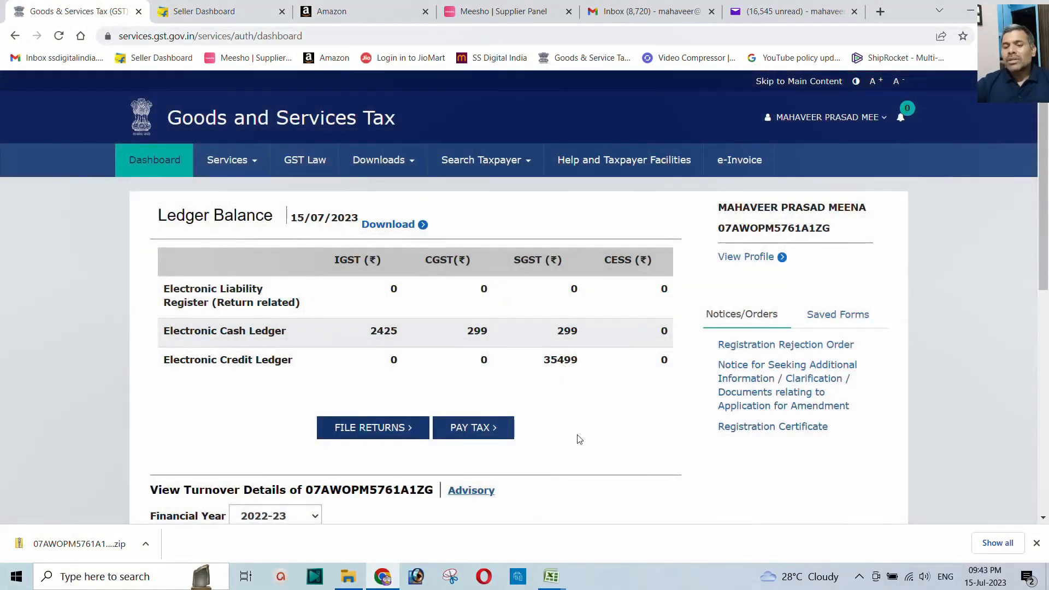
left_click(551, 578)
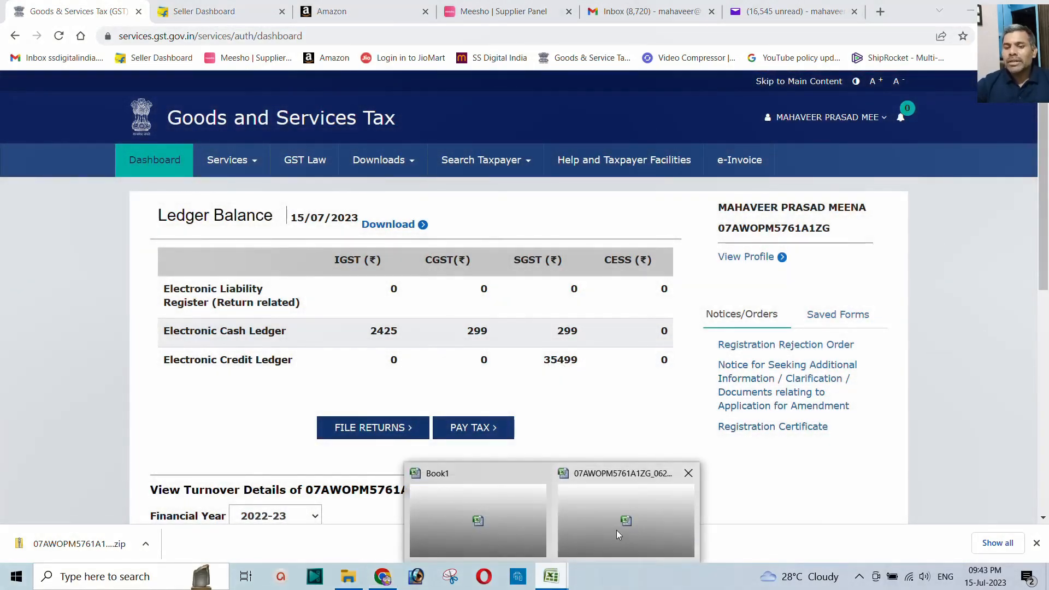
left_click(609, 503)
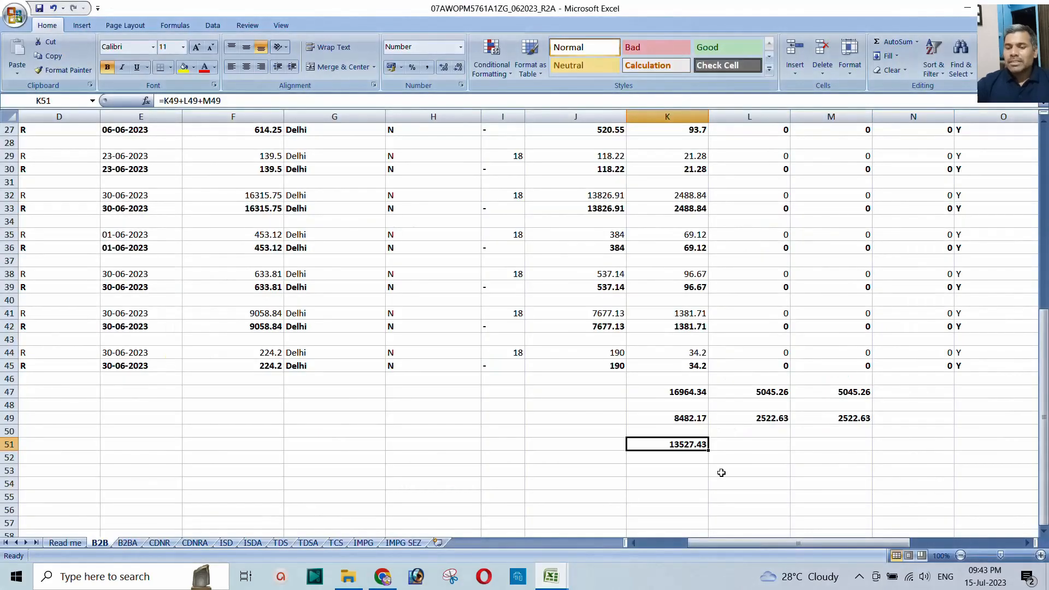
Copy the 13527.43 total and paste it as a value into Book1's F5, decreasing decimals
right_click(665, 444)
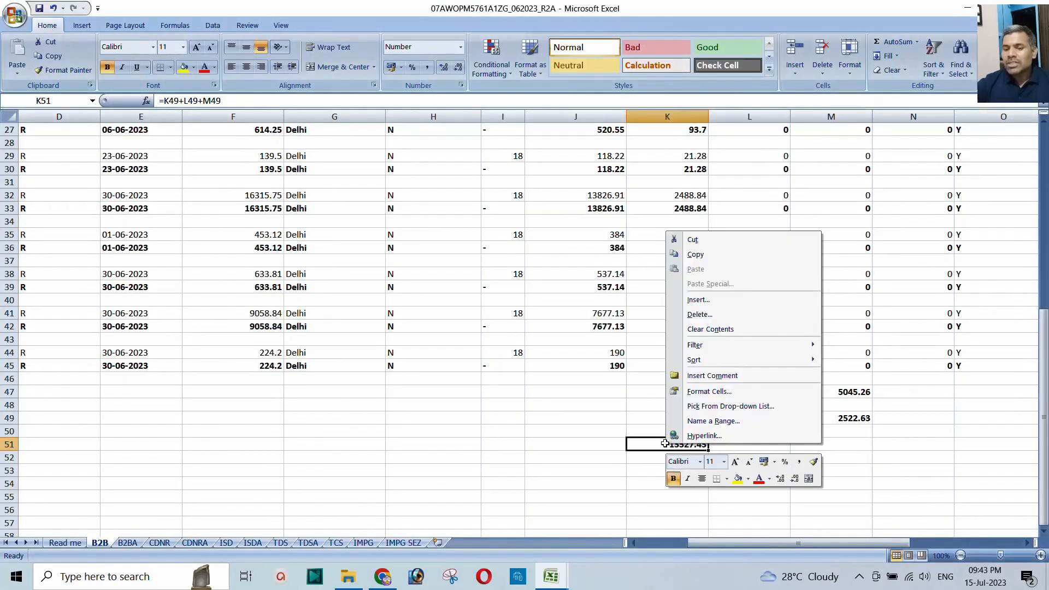
left_click(695, 255)
left_click(551, 578)
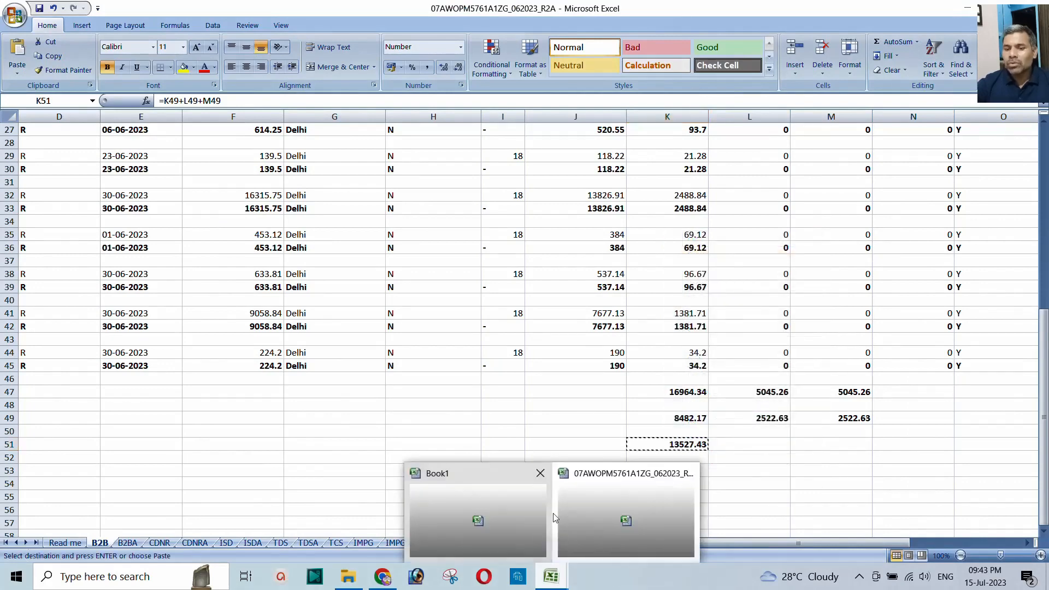
left_click(473, 509)
right_click(436, 235)
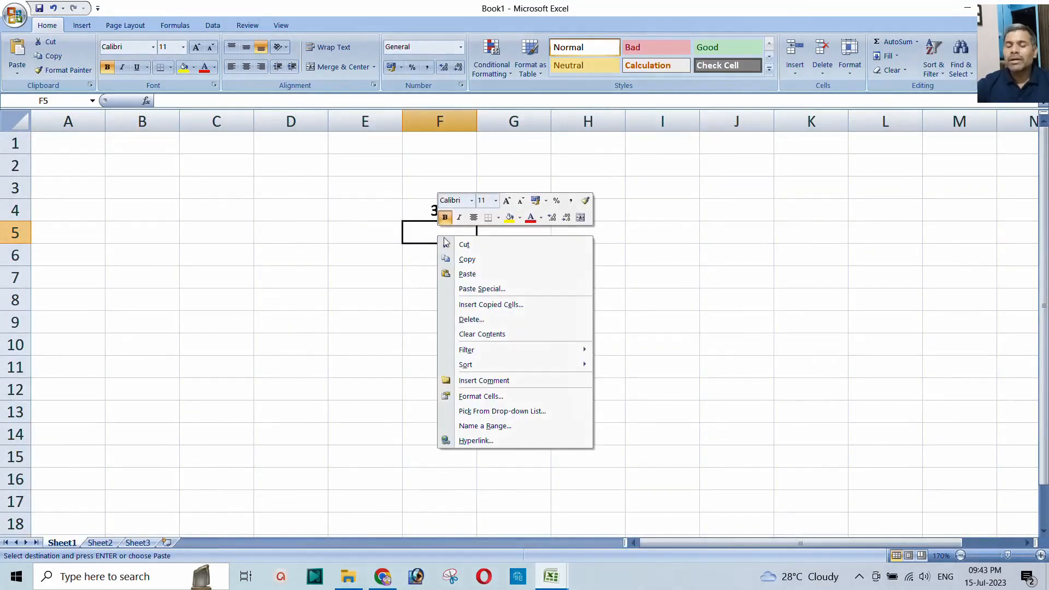
left_click(479, 290)
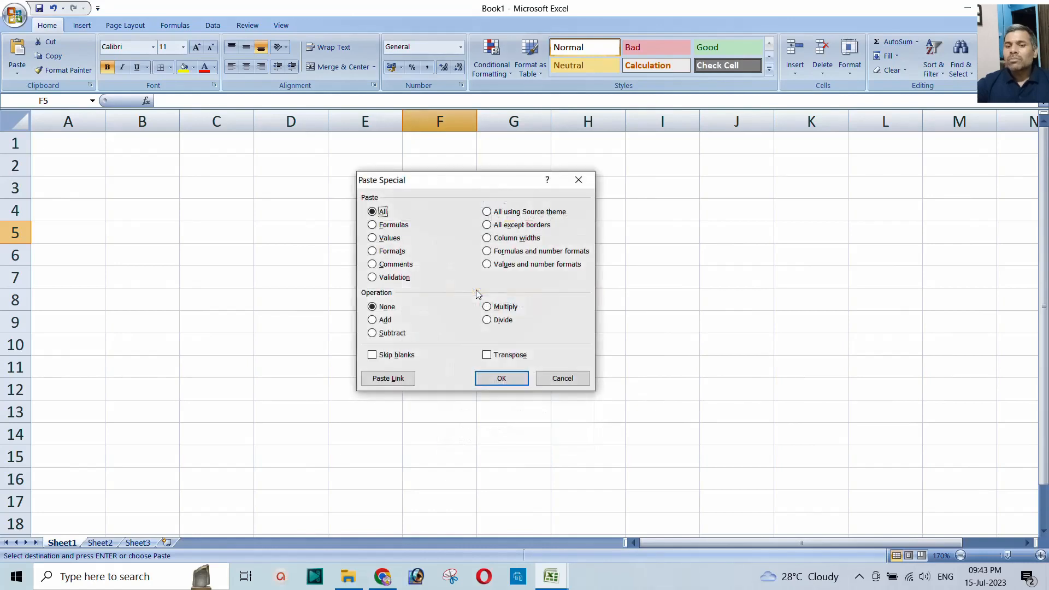
left_click(382, 238)
left_click(499, 378)
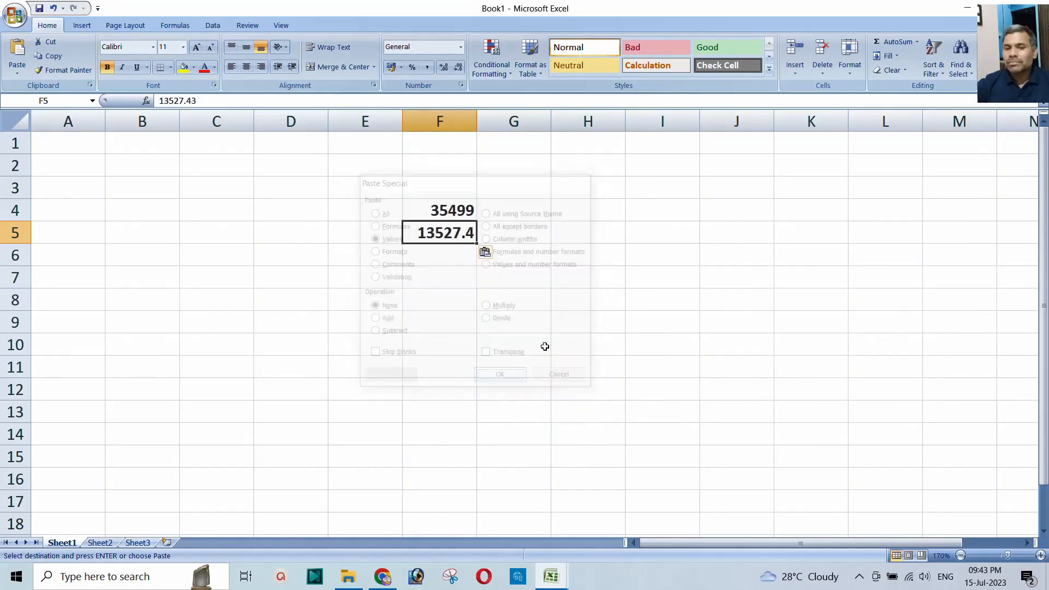
left_click(530, 281)
left_click(458, 236)
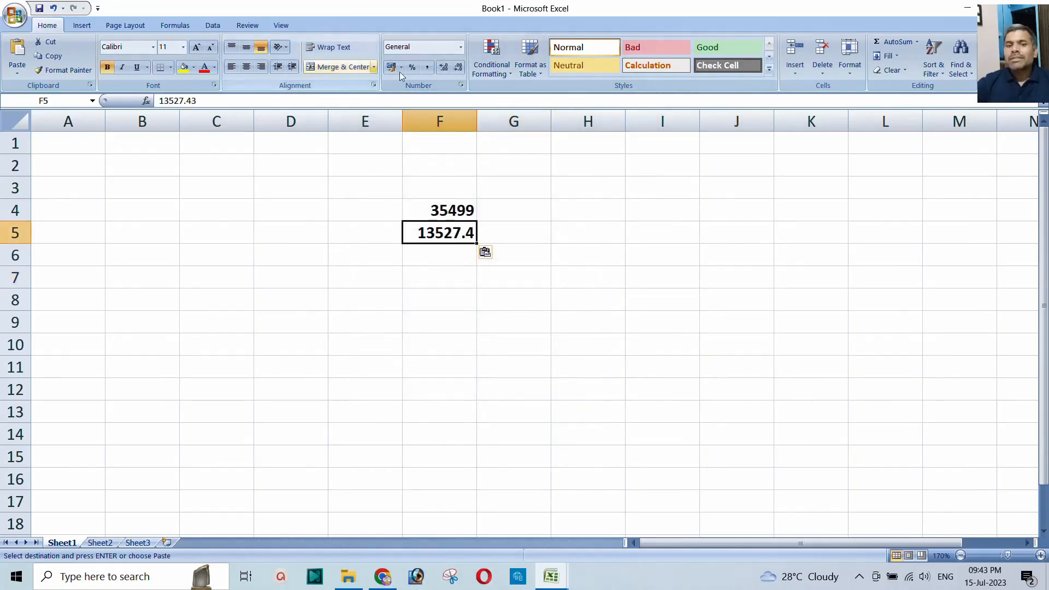
left_click(458, 68)
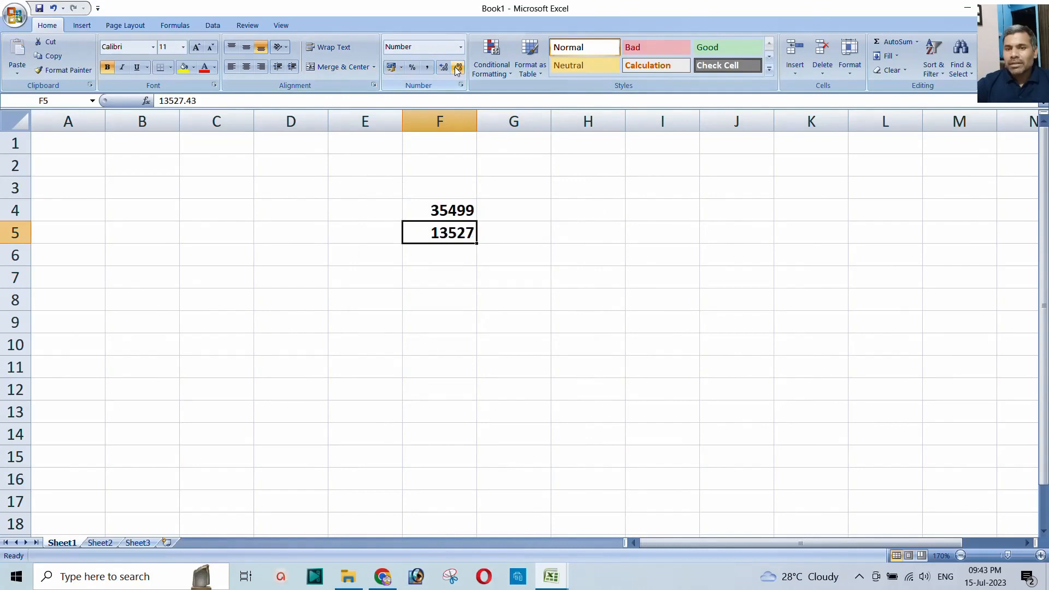
Sum F4:F6 in F7 to 49026 without decimals, then return to the R2A workbook
left_click(443, 257)
left_click(431, 280)
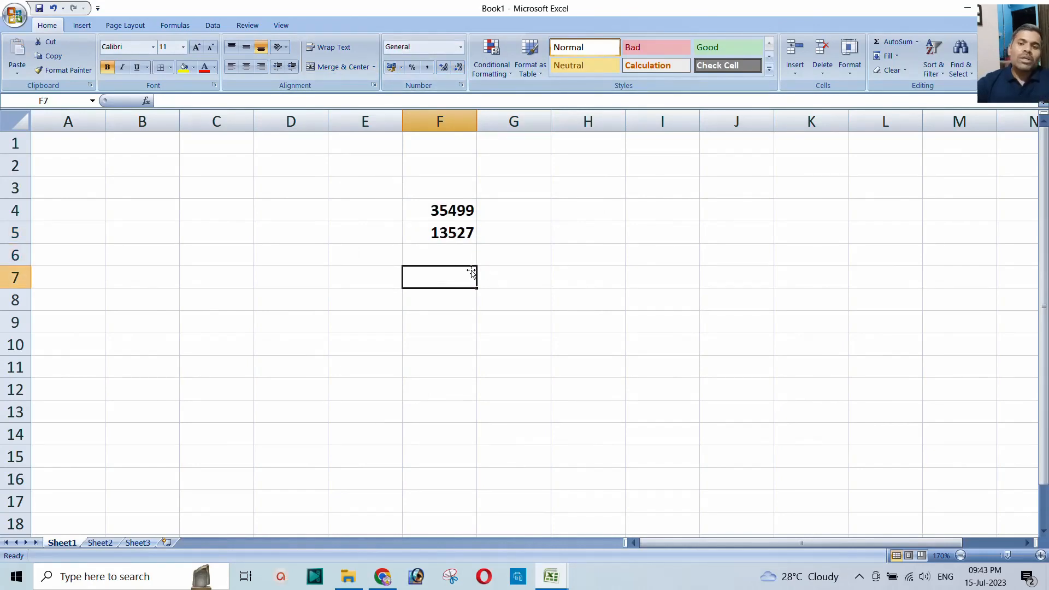
key("alt+equal")
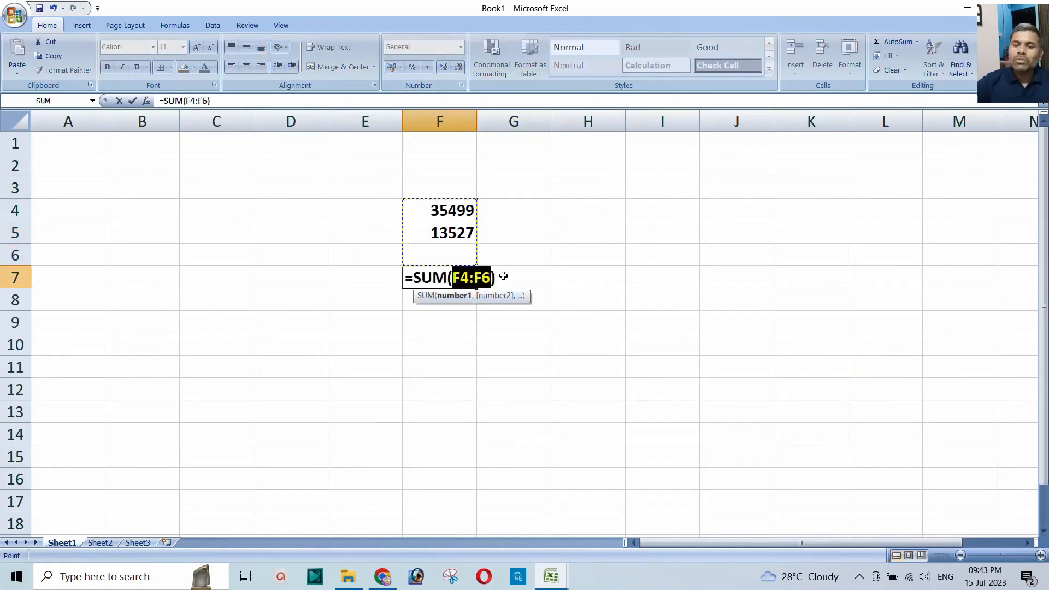
key("Return")
left_click(448, 279)
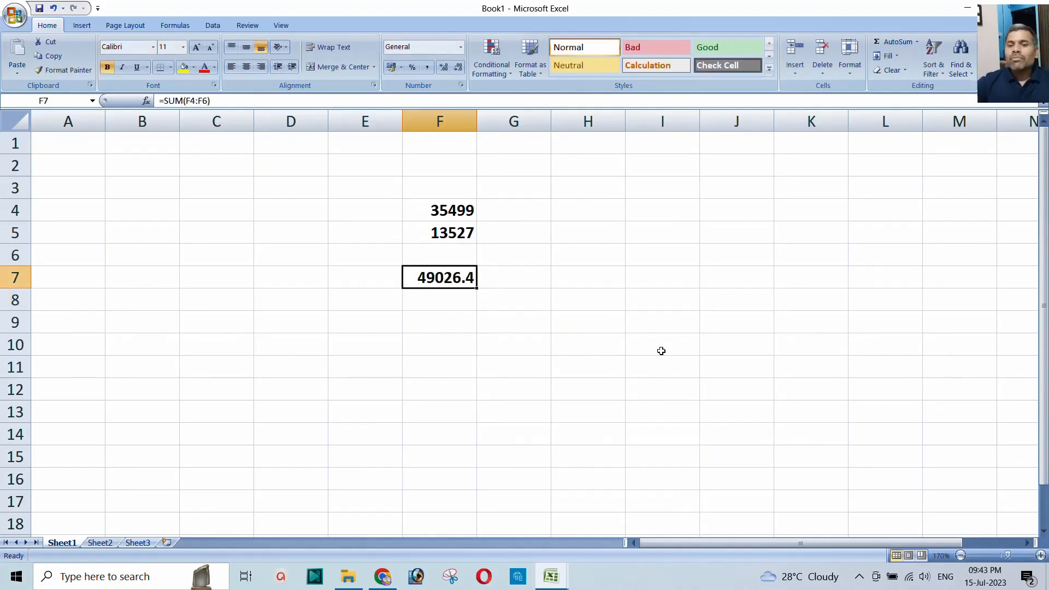
left_click(458, 68)
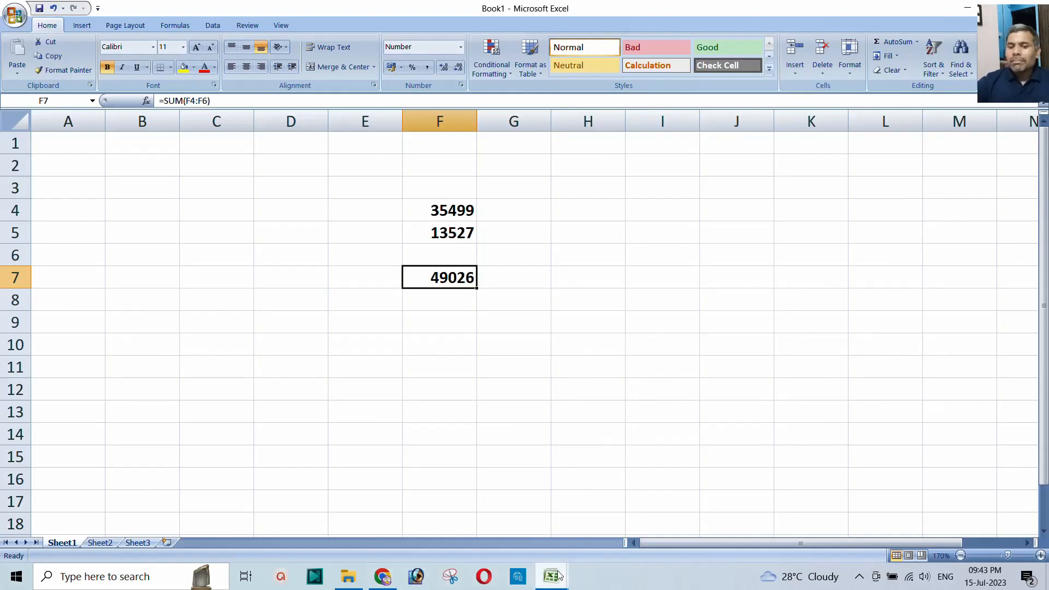
mouse_move(551, 577)
left_click(625, 541)
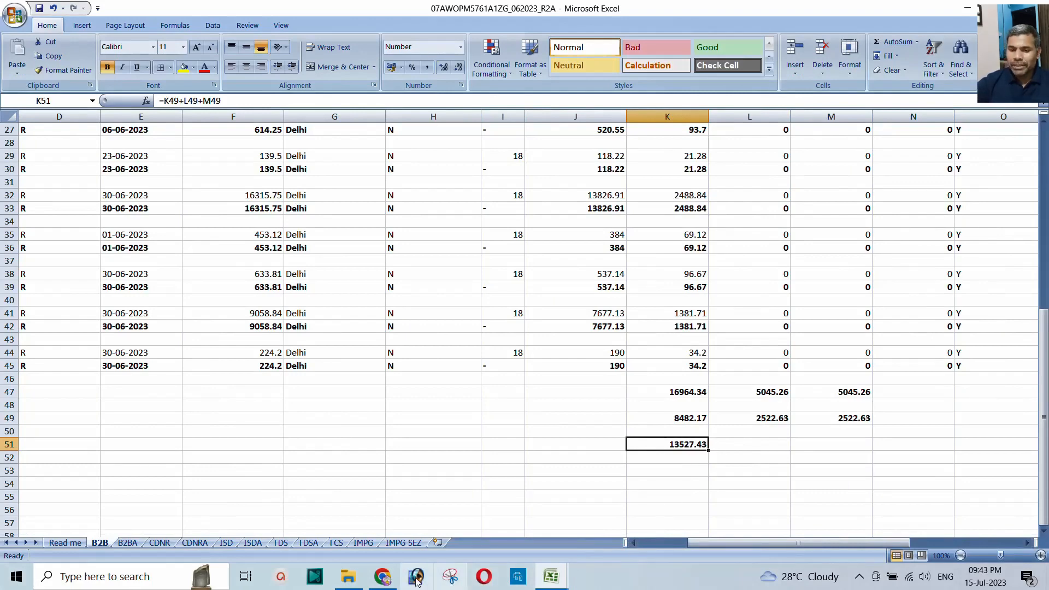
In the portal's File Returns page, search Quarter 1 (Apr - Jun) June 2023-24 returns
left_click(386, 579)
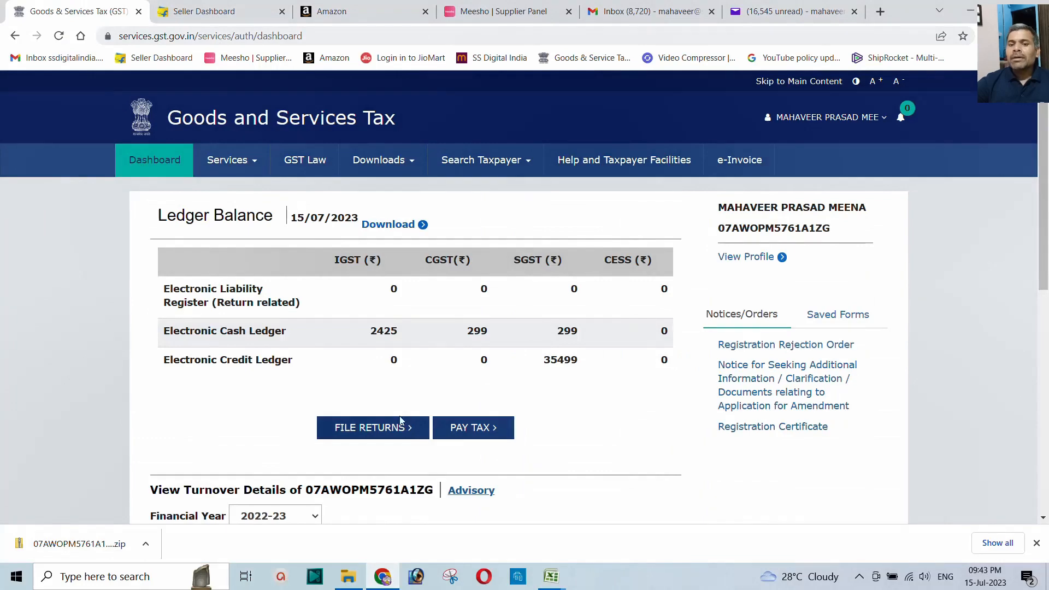
left_click(370, 429)
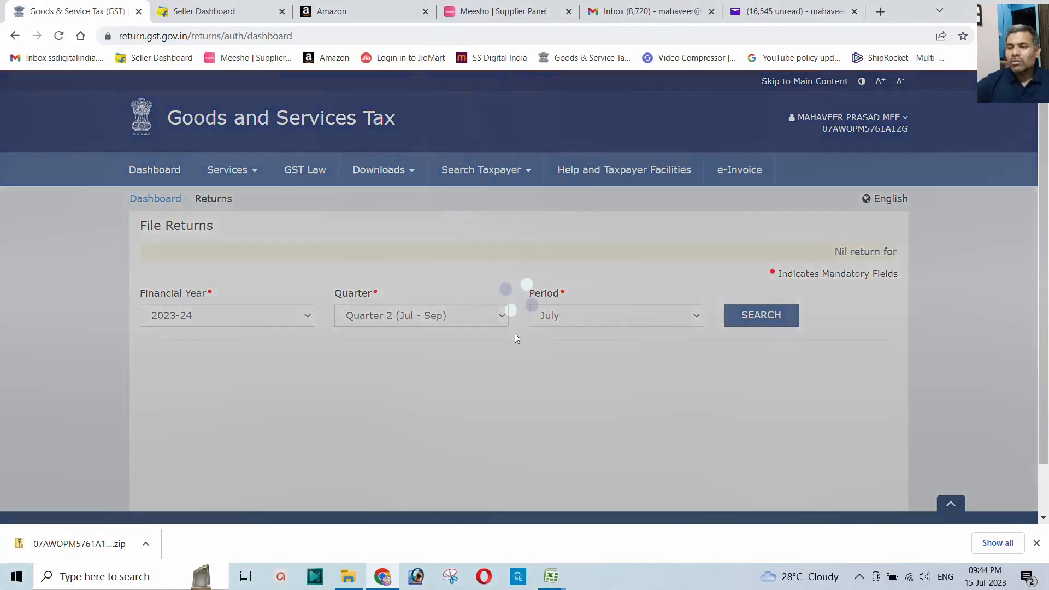
left_click(492, 320)
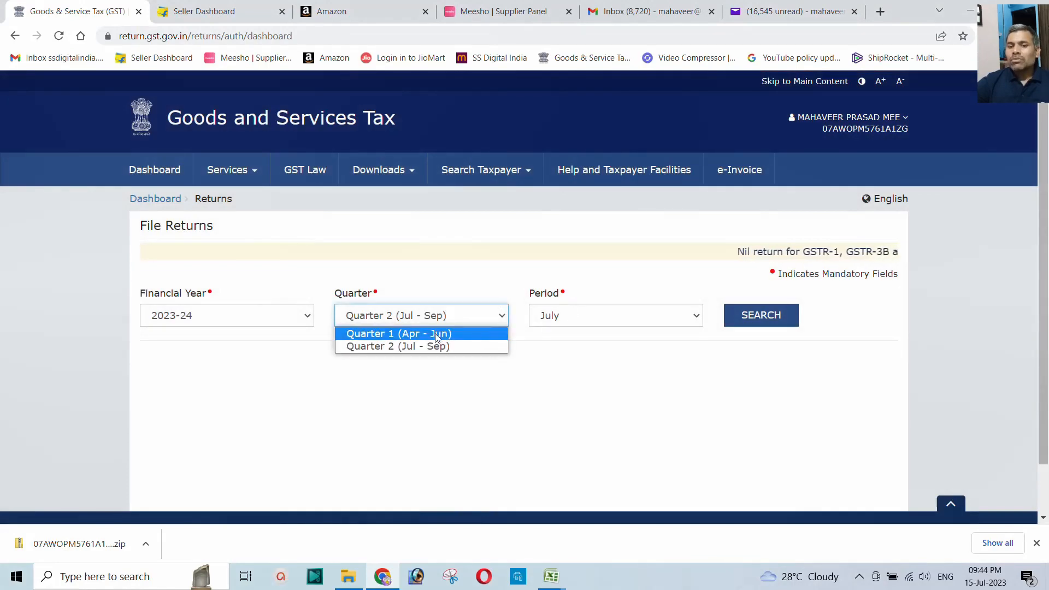
left_click(437, 334)
left_click(757, 317)
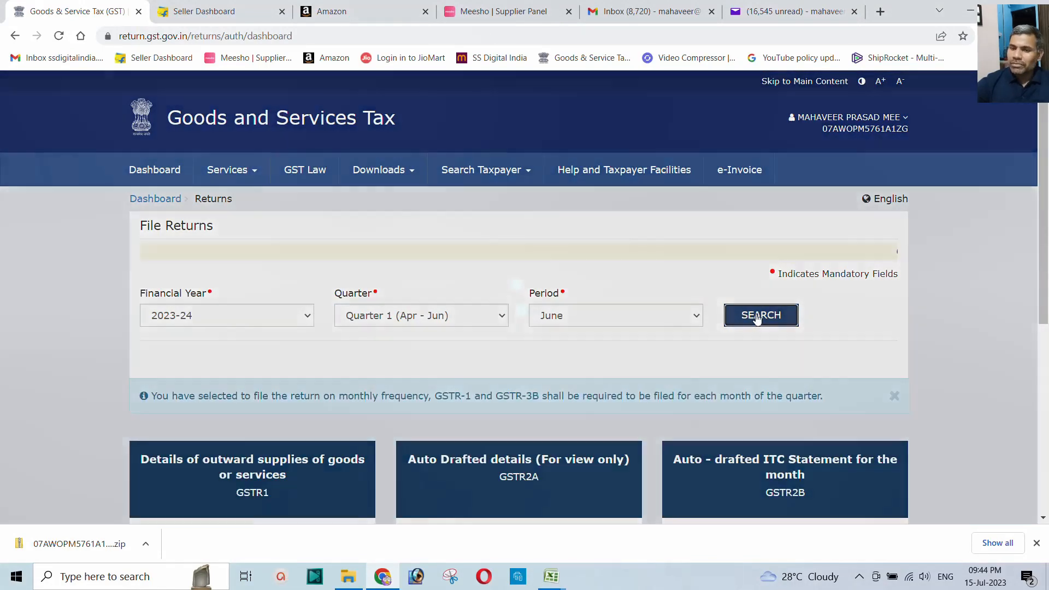
scroll(442, 409, "down", 1)
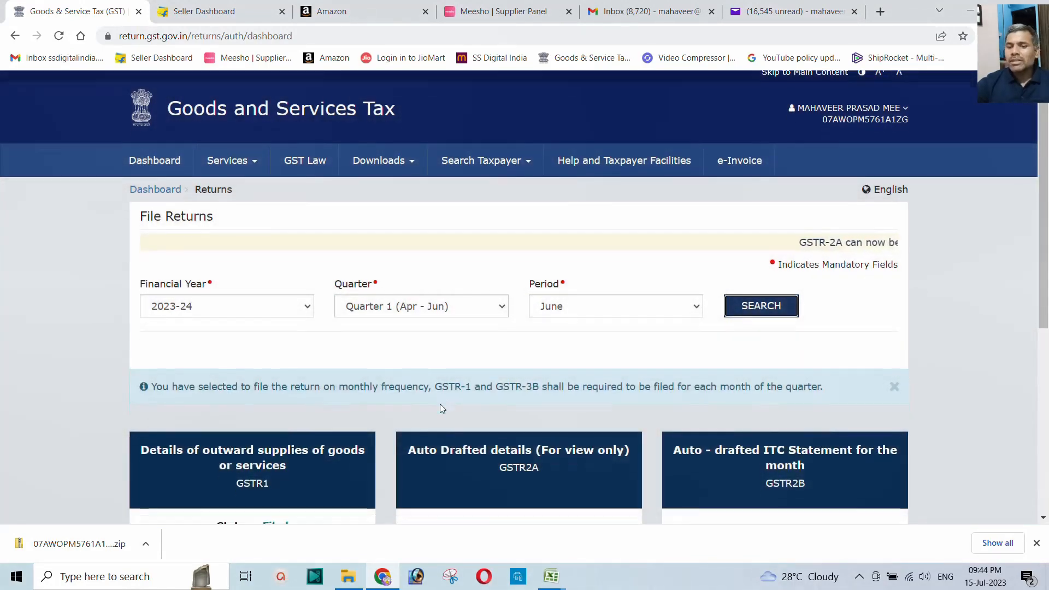
scroll(442, 408, "down", 5)
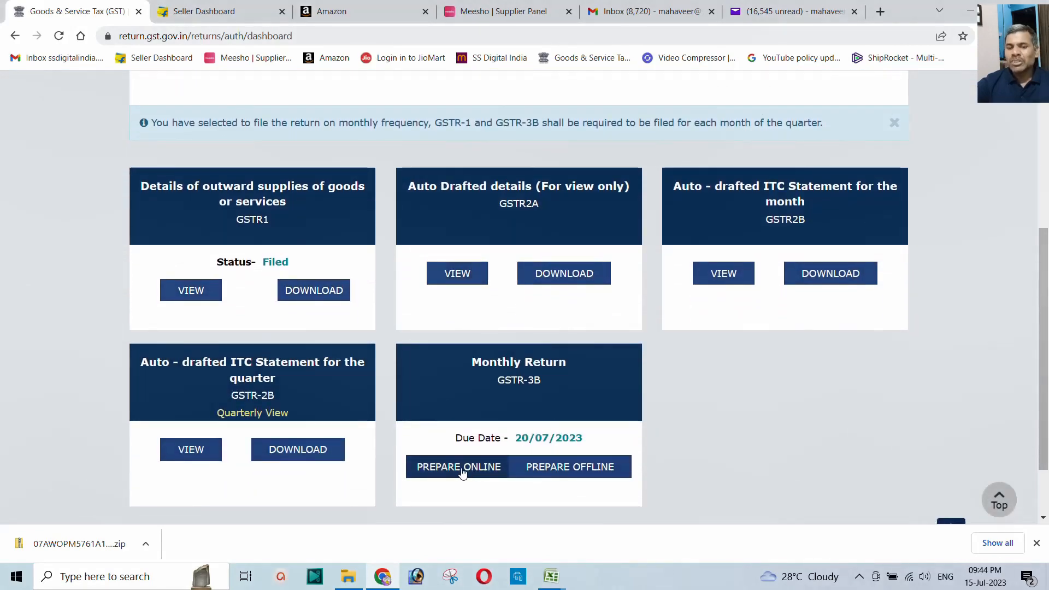
Prepare the GSTR-3B return online, answering NO to filing a Nil return
left_click(456, 470)
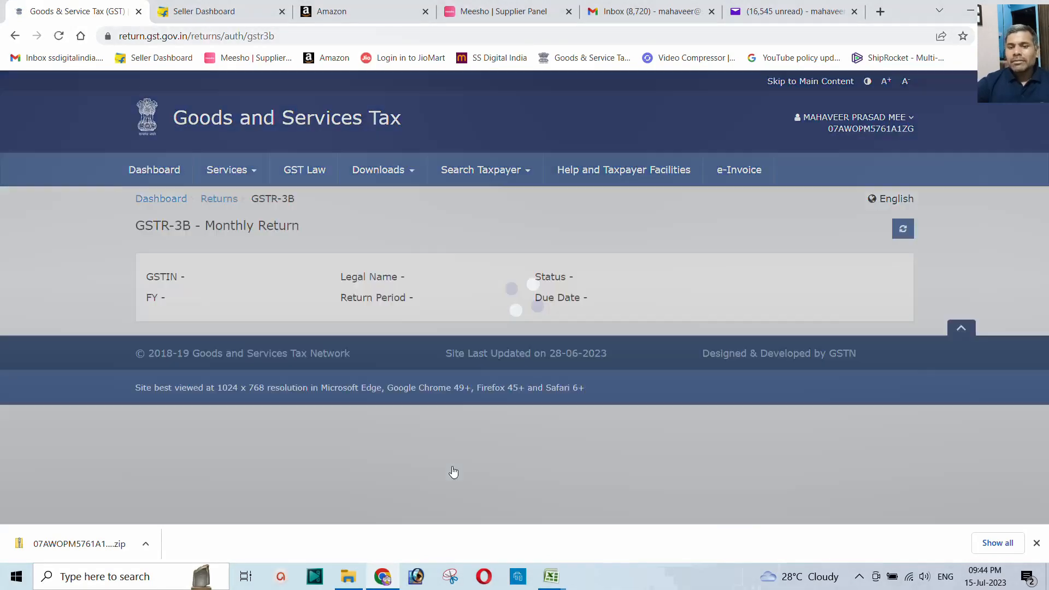
scroll(523, 330, "down", 1)
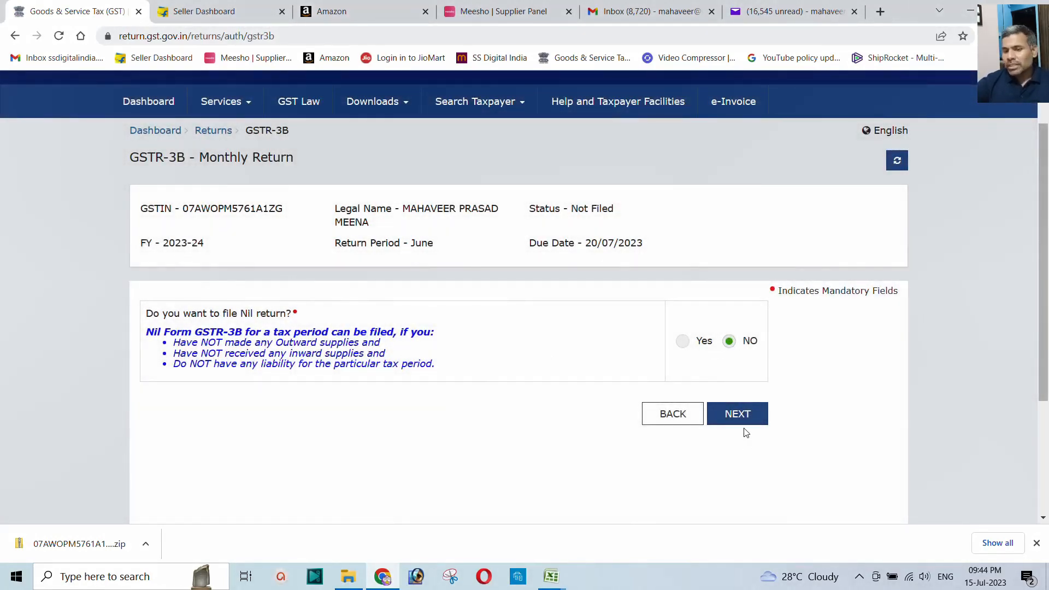
left_click(737, 414)
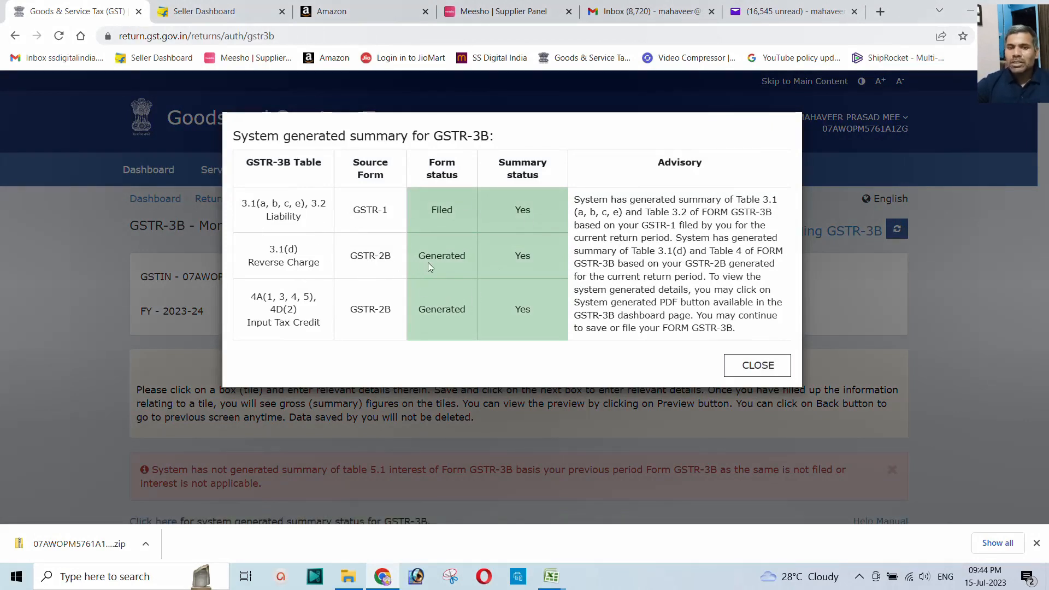
Close the summary, review the GSTR-3B tiles showing Eligible ITC of ₹8,289.42, and return to the R2A workbook
left_click(757, 367)
scroll(432, 356, "down", 3)
scroll(431, 356, "down", 5)
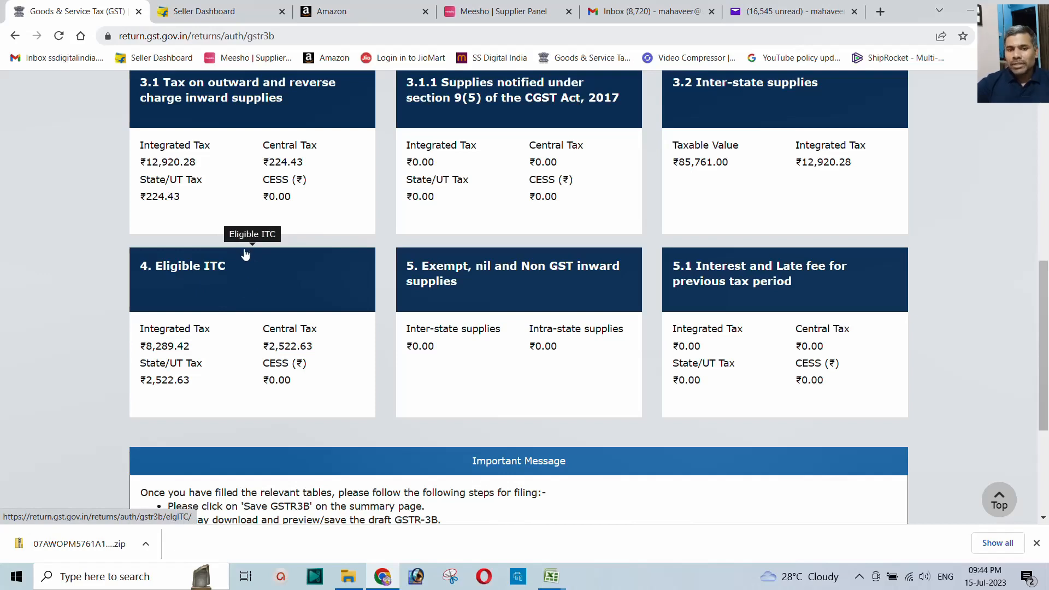
scroll(240, 172, "up", 1)
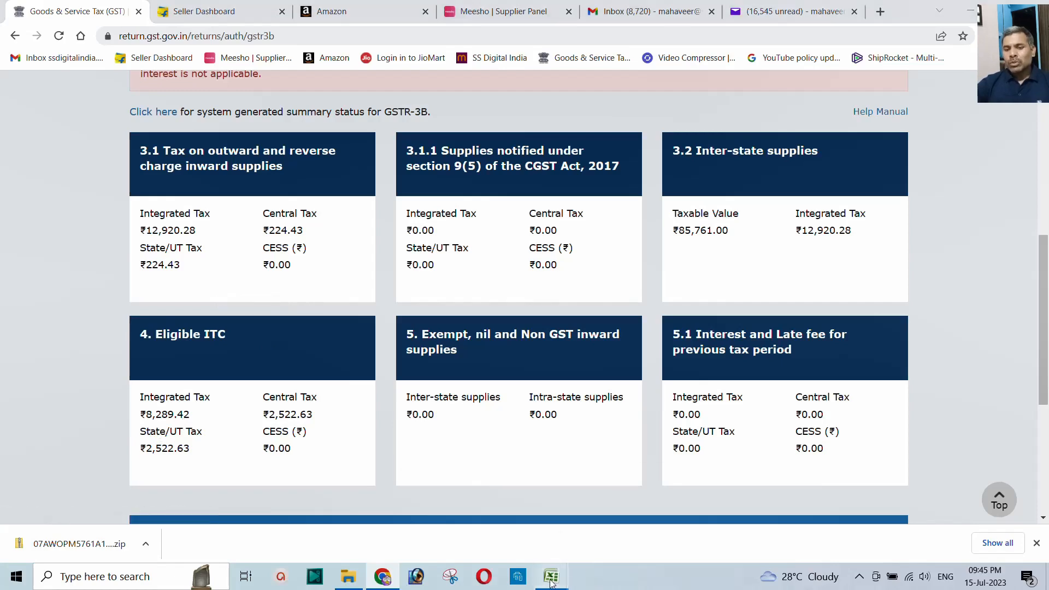
mouse_move(550, 576)
left_click(628, 541)
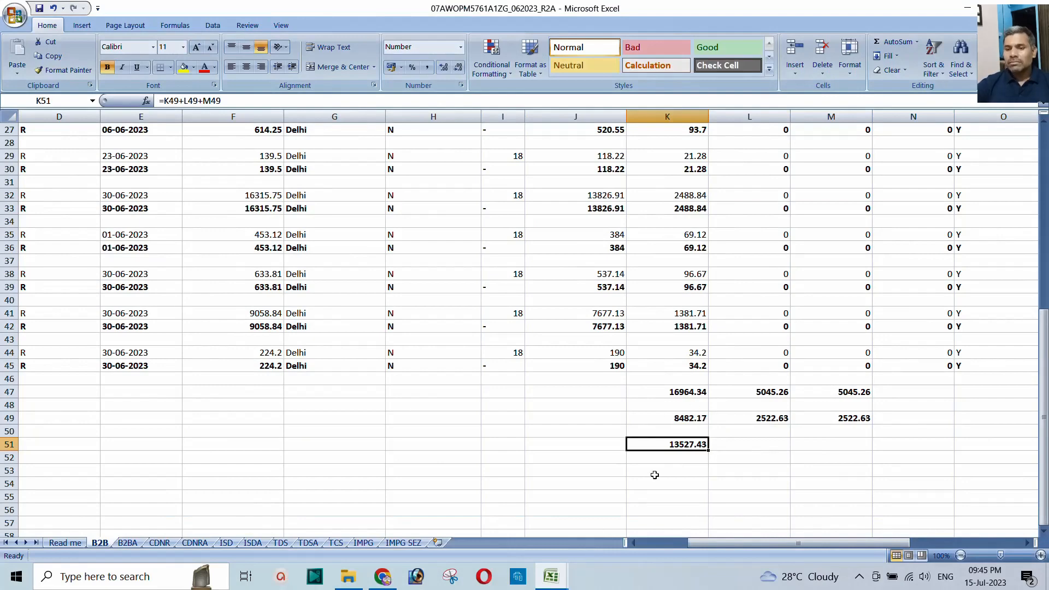
Check the portal's Eligible ITC against the B2B half-of-total formula in K49, then open the CDNR sheet
left_click(550, 583)
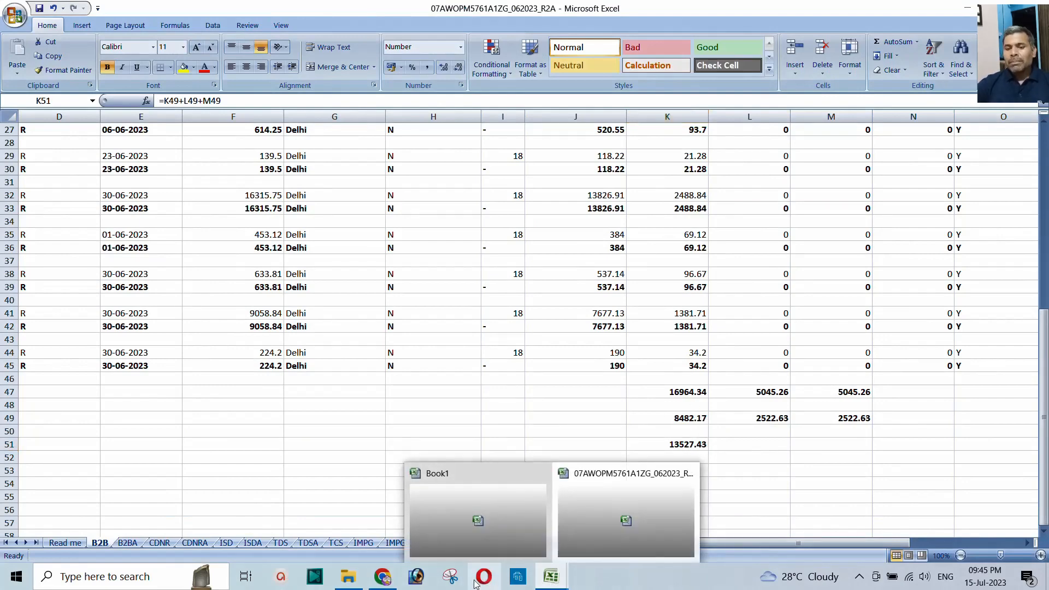
left_click(391, 580)
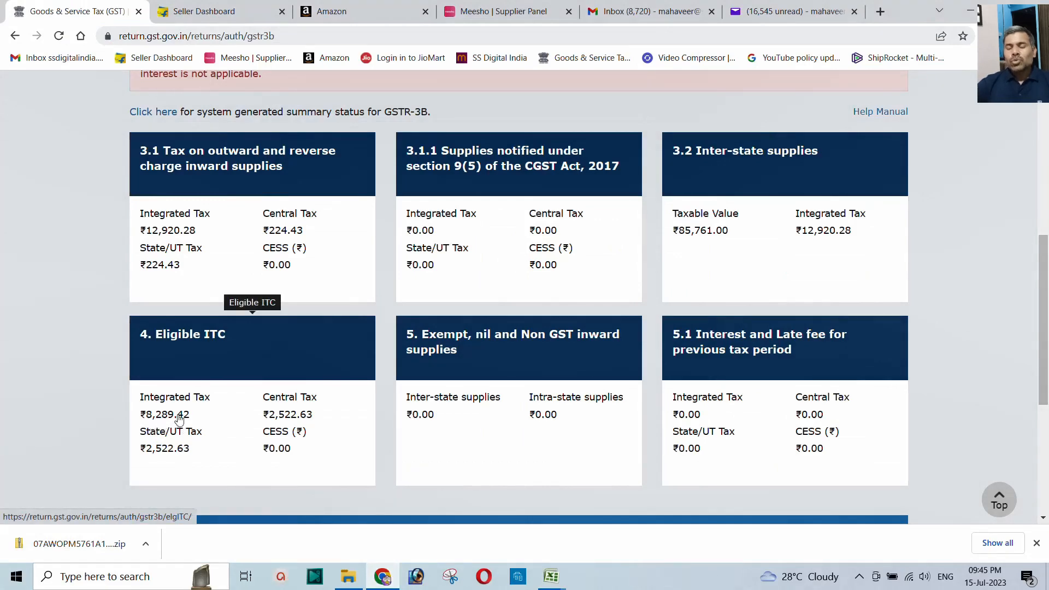
left_click(551, 577)
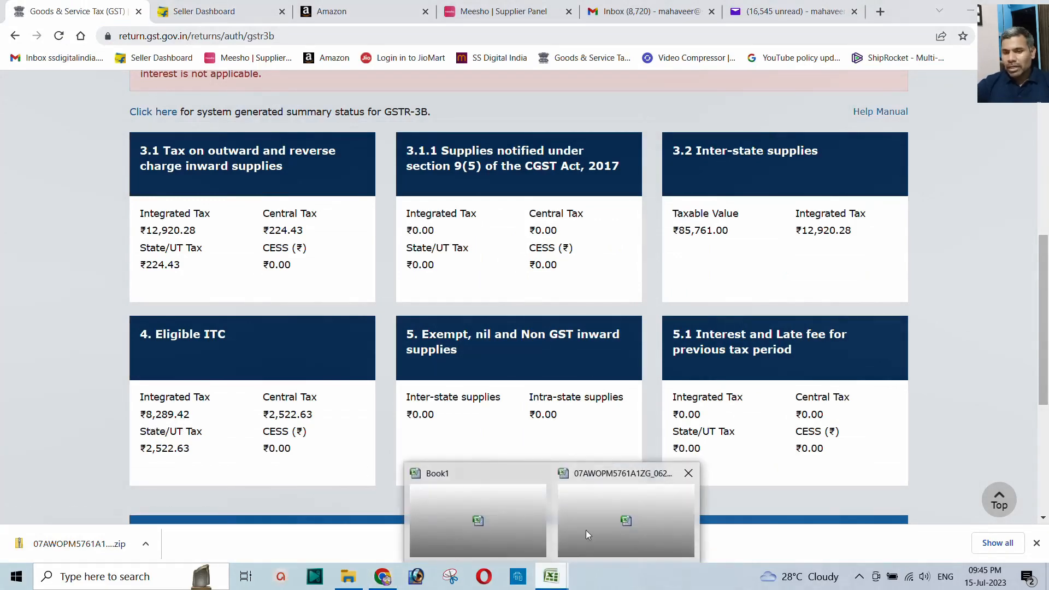
left_click(603, 514)
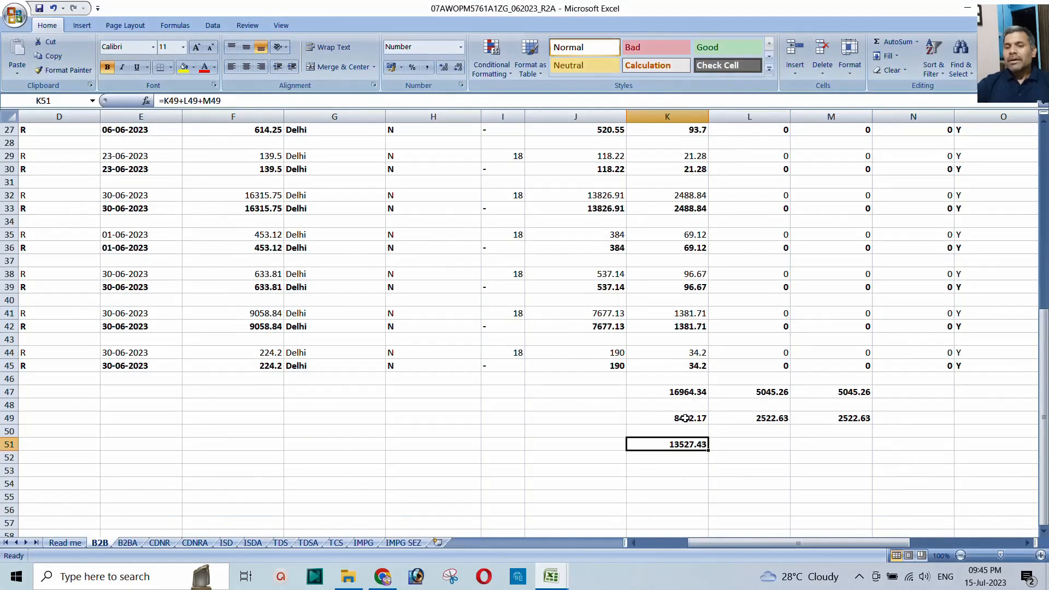
left_click(596, 419)
left_click(684, 419)
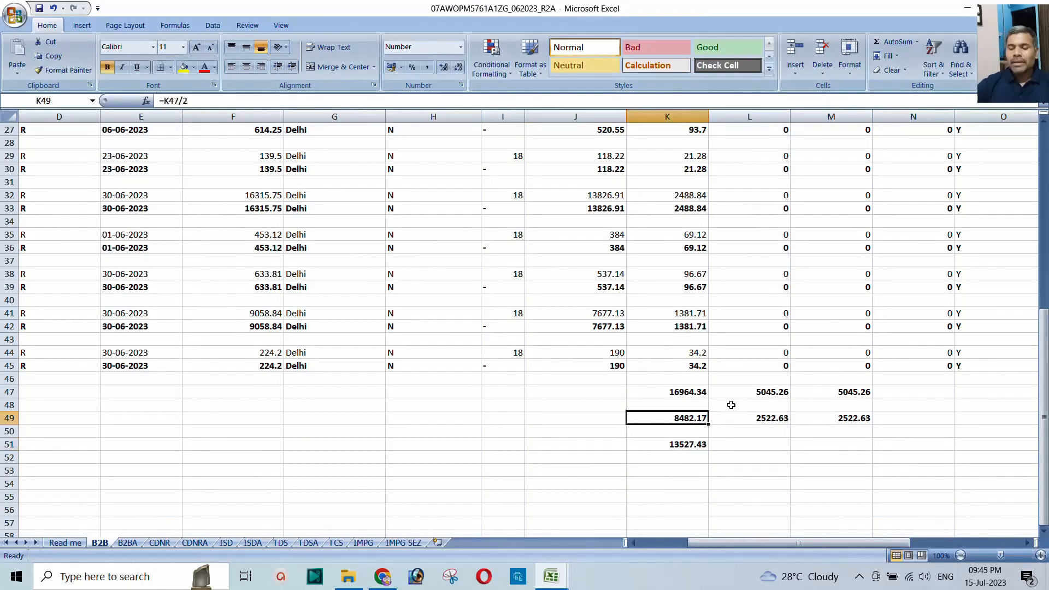
left_click(158, 543)
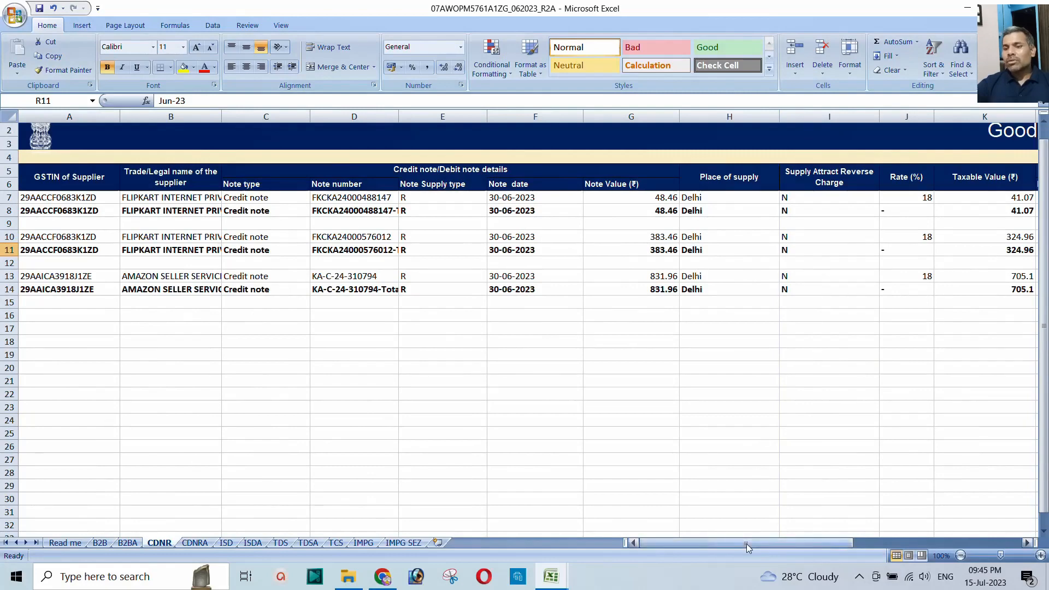
Total the CDNR integrated tax column in L16 with a SUM formula, giving 385.5
left_click_drag(745, 543, 823, 543)
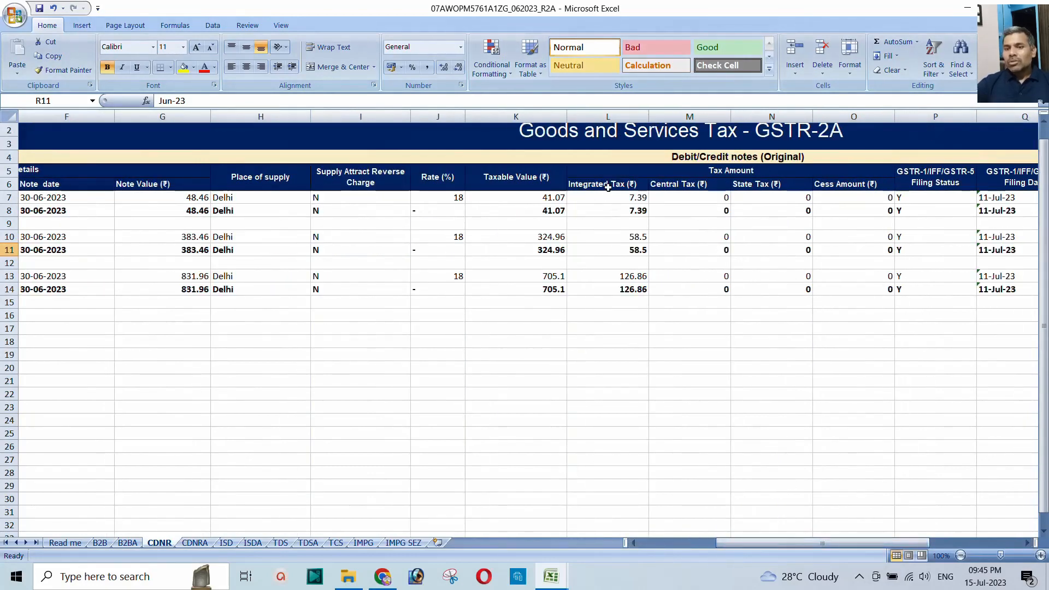
left_click(613, 319)
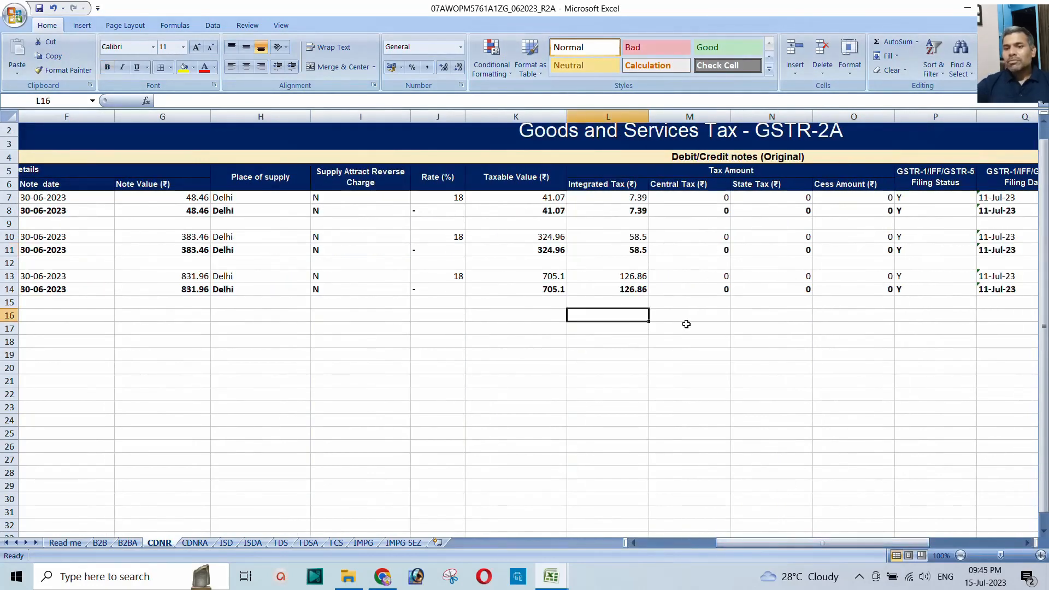
type("=SUM(")
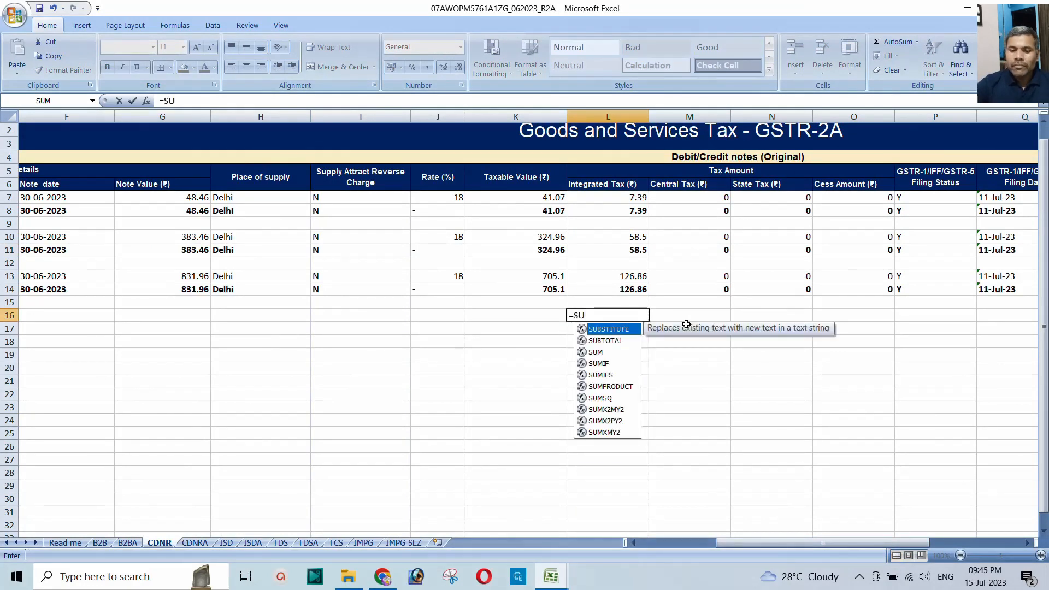
key("Up")
key("shift+Up")
key("shift+Up")
key("shift+Up")
key("shift+Up")
key("shift+Up")
key("shift+Up")
key("shift+Up")
key("shift+Up")
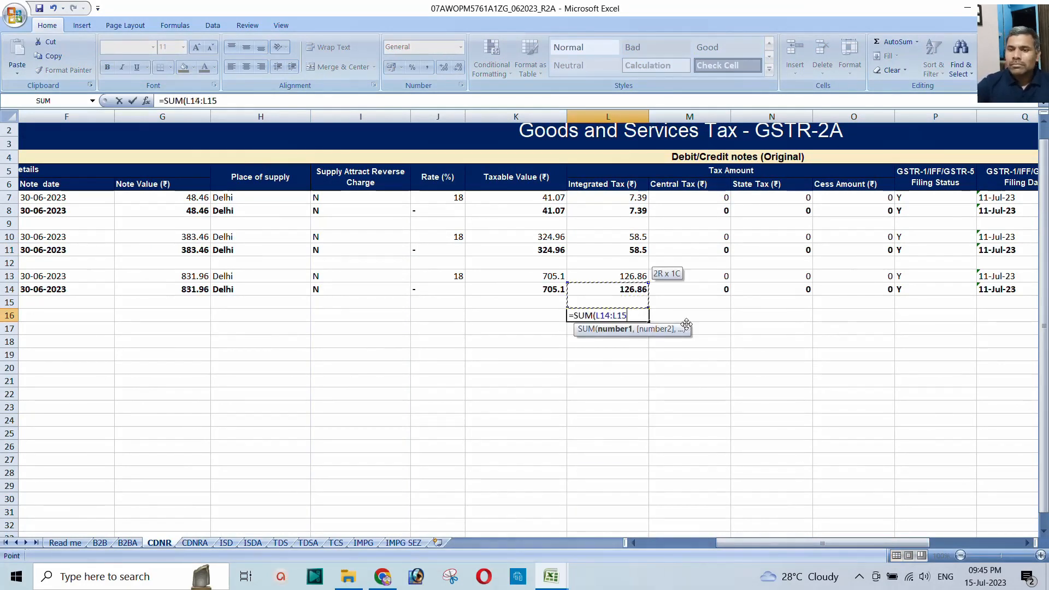
key("Return")
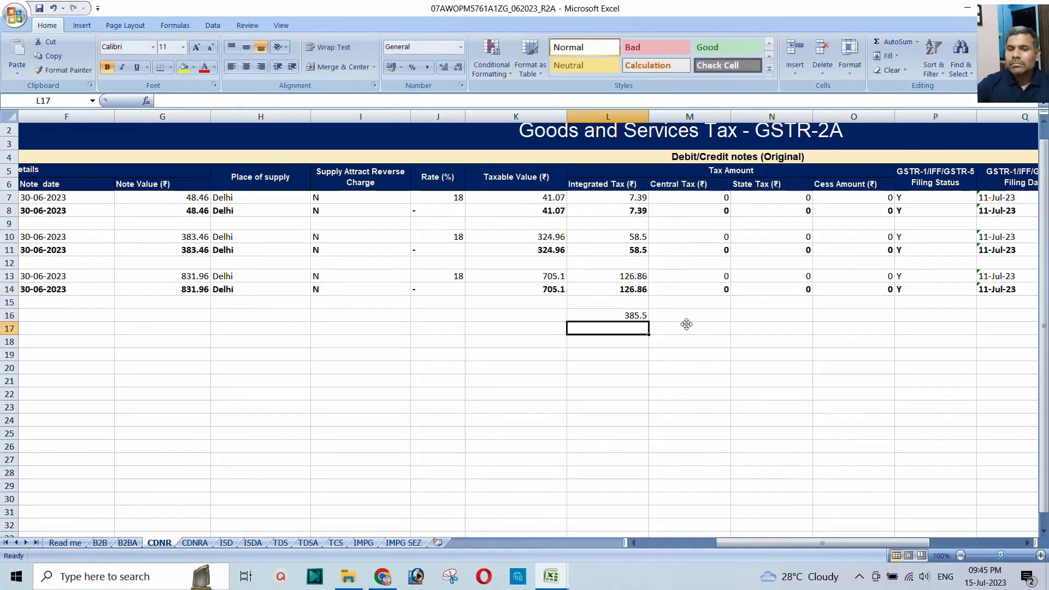
Enter half of the L16 total (192.75) in L18, make it bold and copy it
key("Down")
type("=")
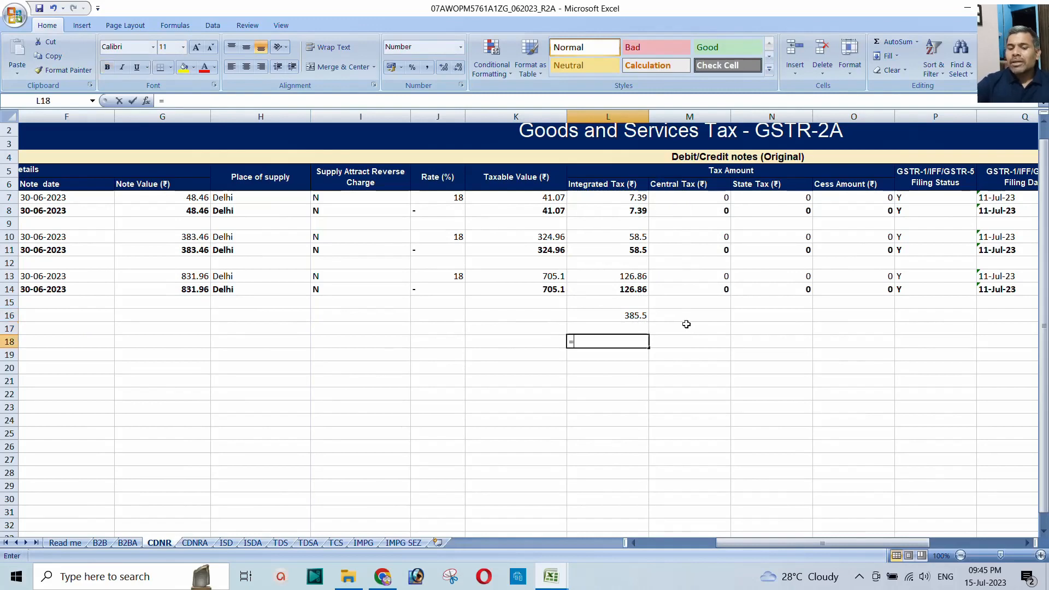
key("Up")
key("Up")
type("/")
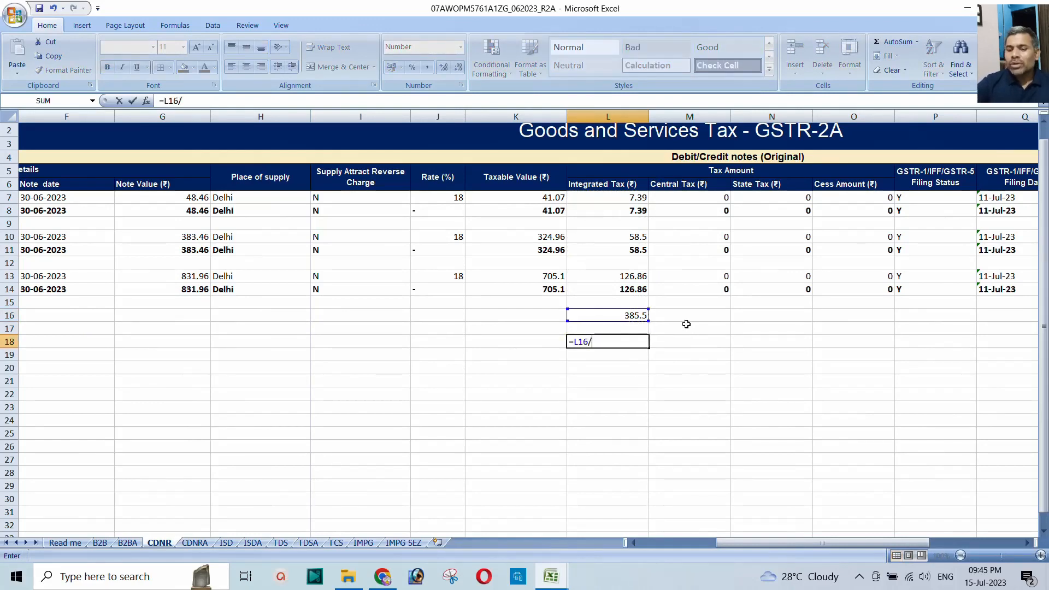
key("Return")
key("Up")
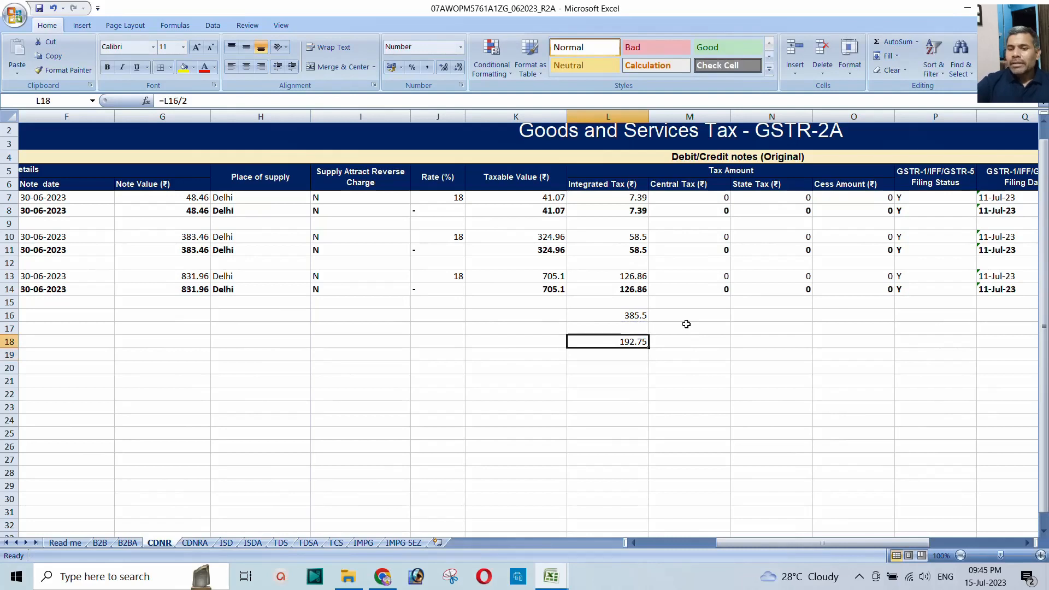
key("ctrl+b")
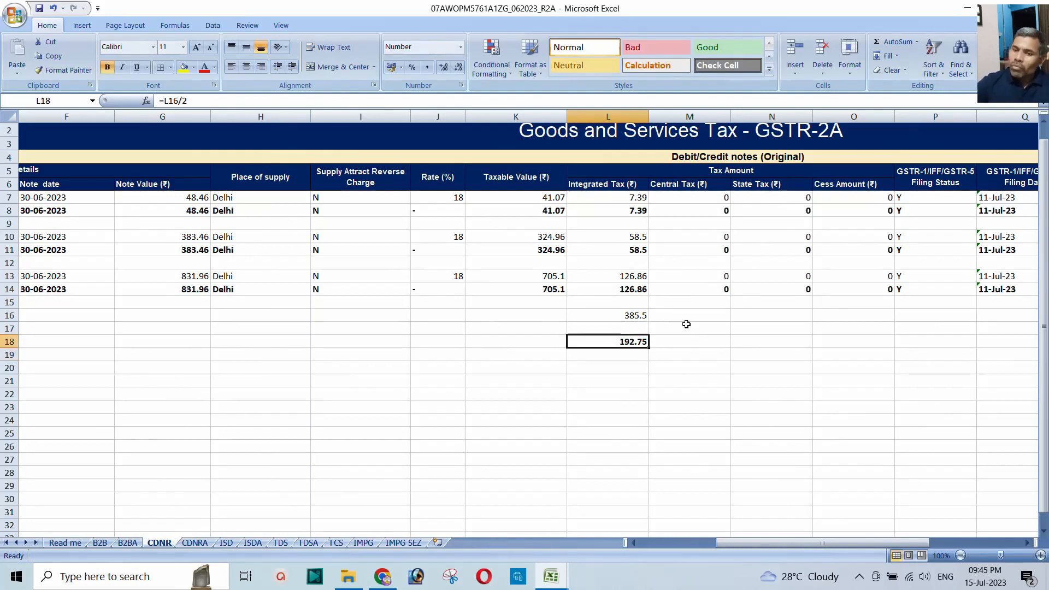
key("ctrl+c")
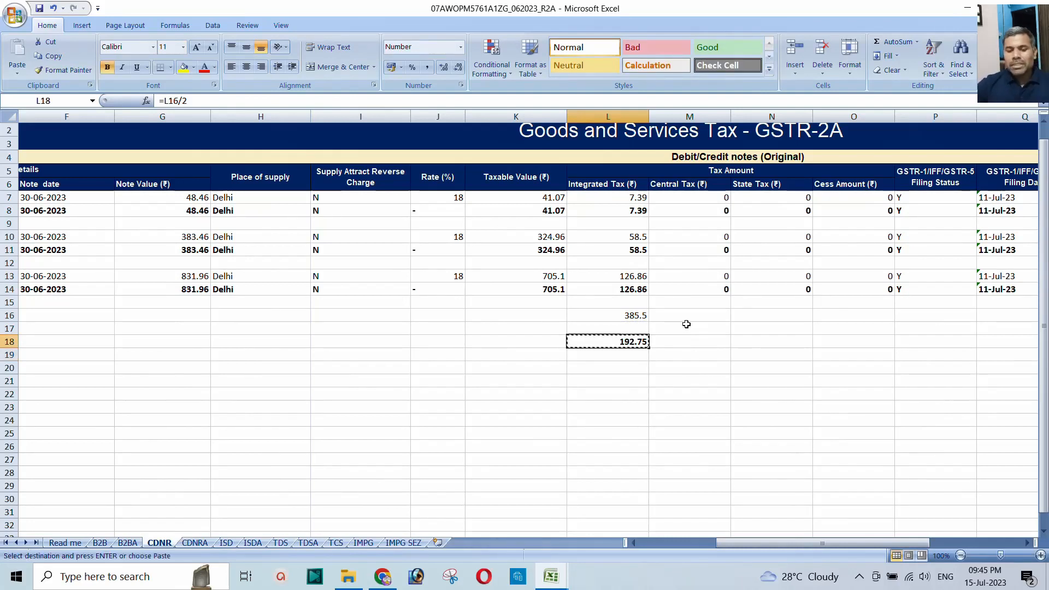
On the B2B sheet, paste 192.75 into J49 as a value only
left_click(109, 544)
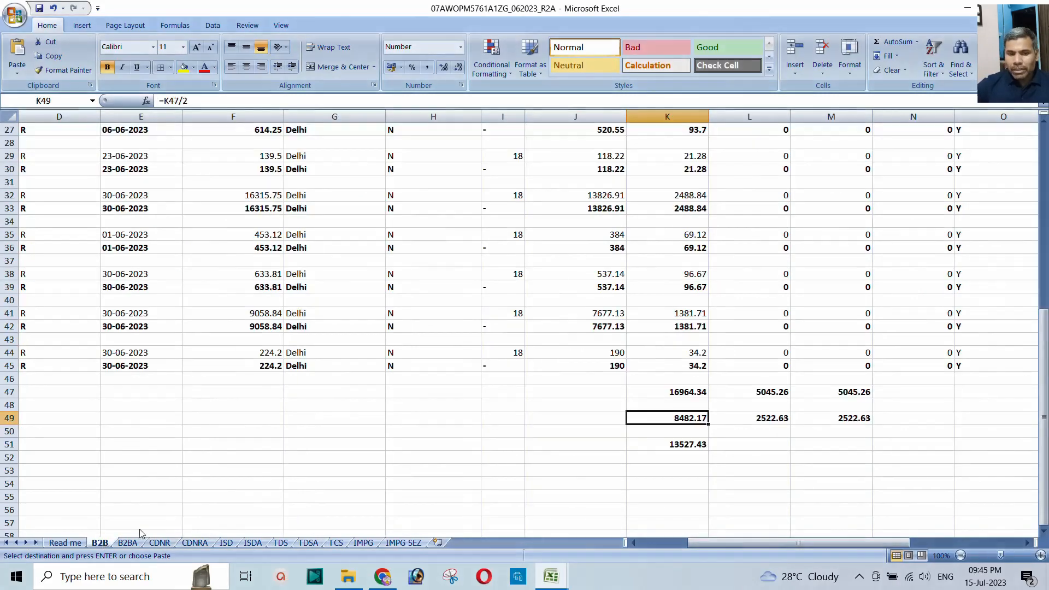
left_click(542, 420)
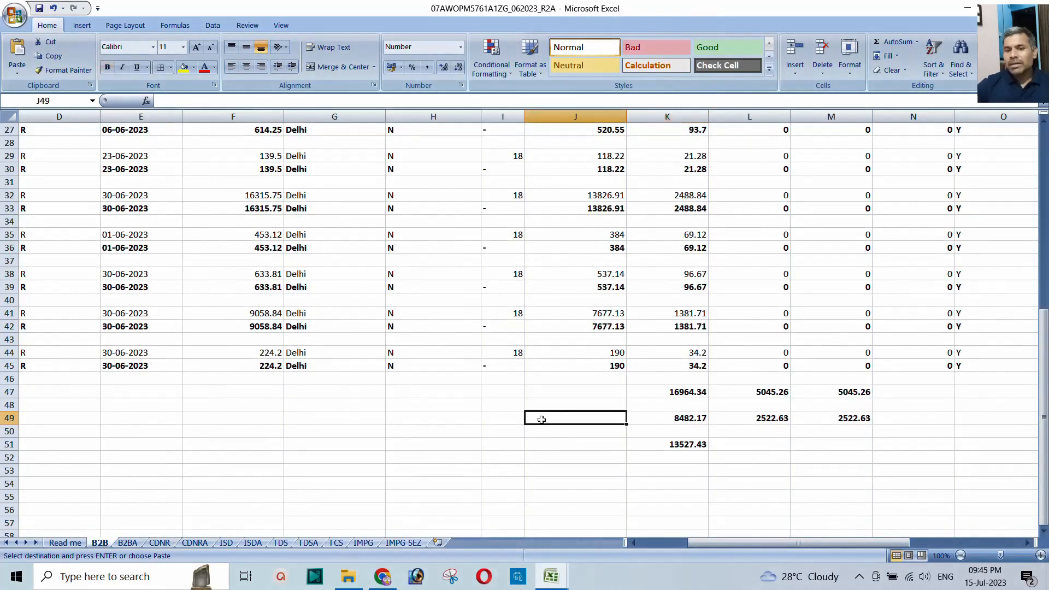
right_click(542, 419)
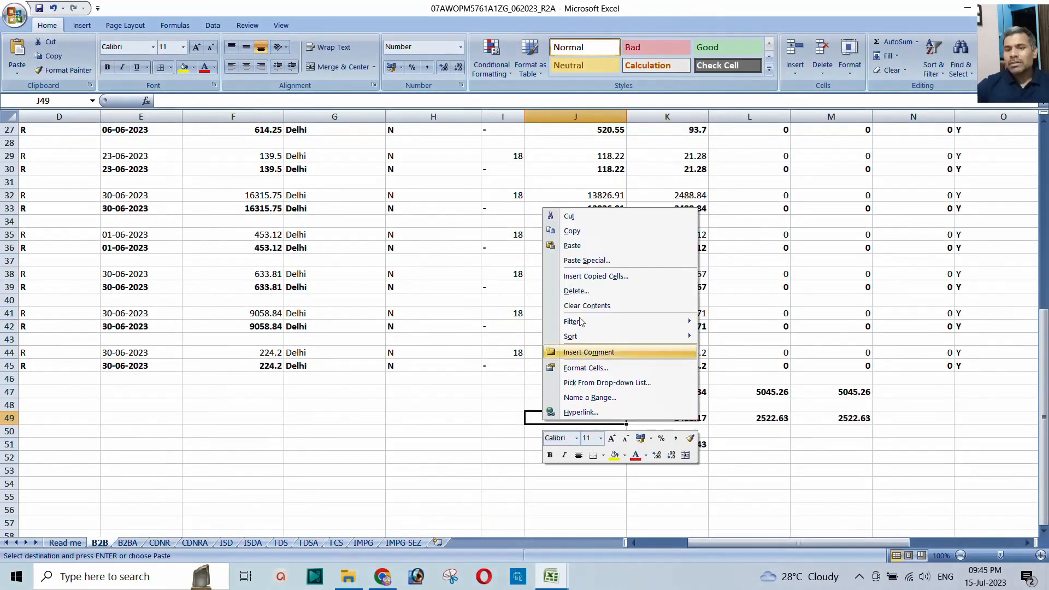
left_click(573, 260)
left_click(469, 204)
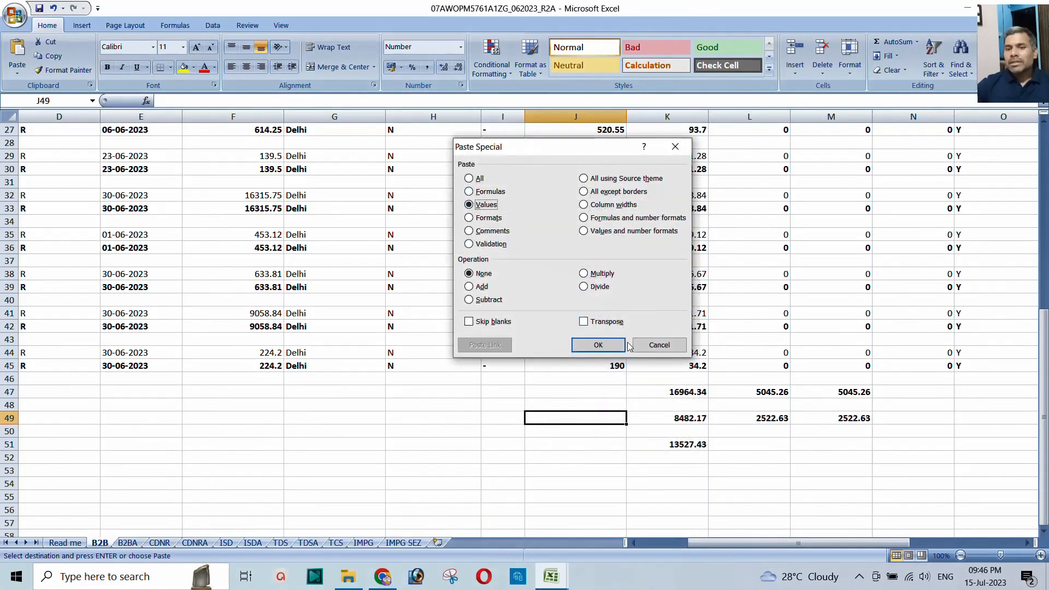
left_click(599, 345)
Enter =K49-J49 in J51, giving 8289.42, and make it bold
left_click(574, 443)
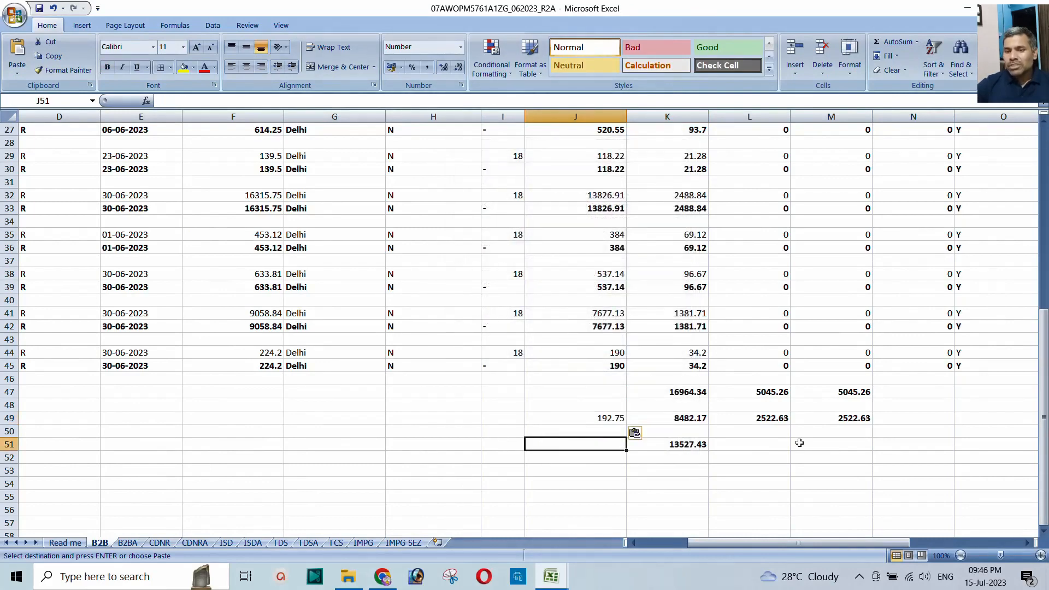
type("=")
key("Up")
key("Up")
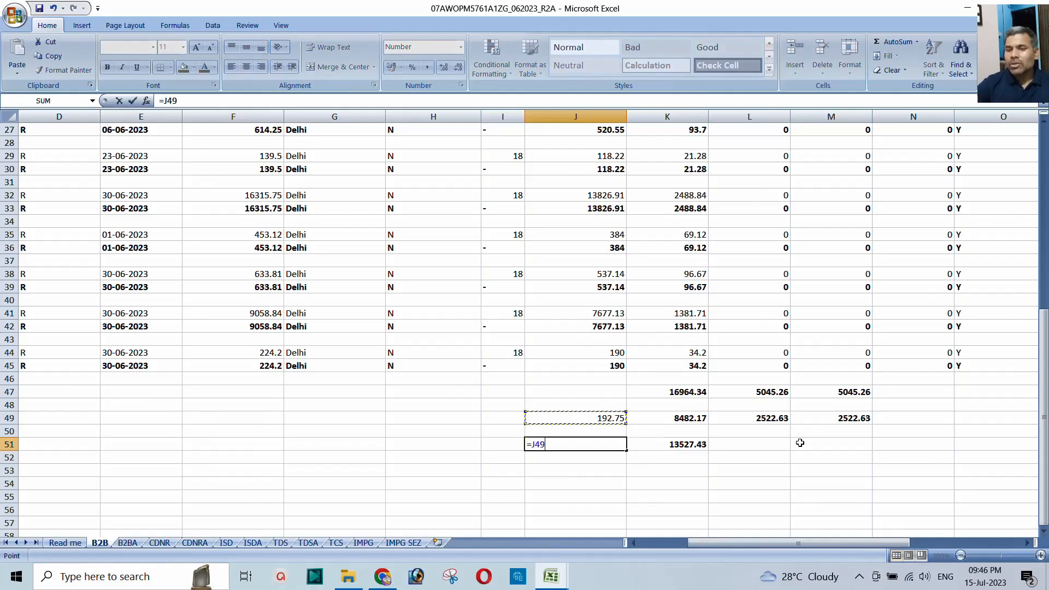
key("Right")
type("-")
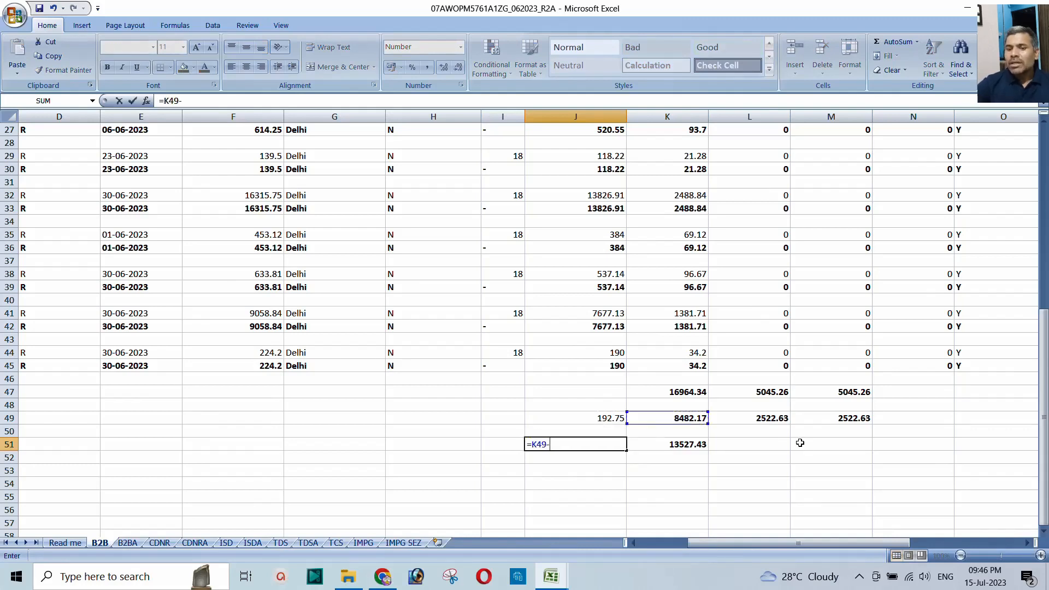
key("Up")
key("Left")
key("Up")
key("Right")
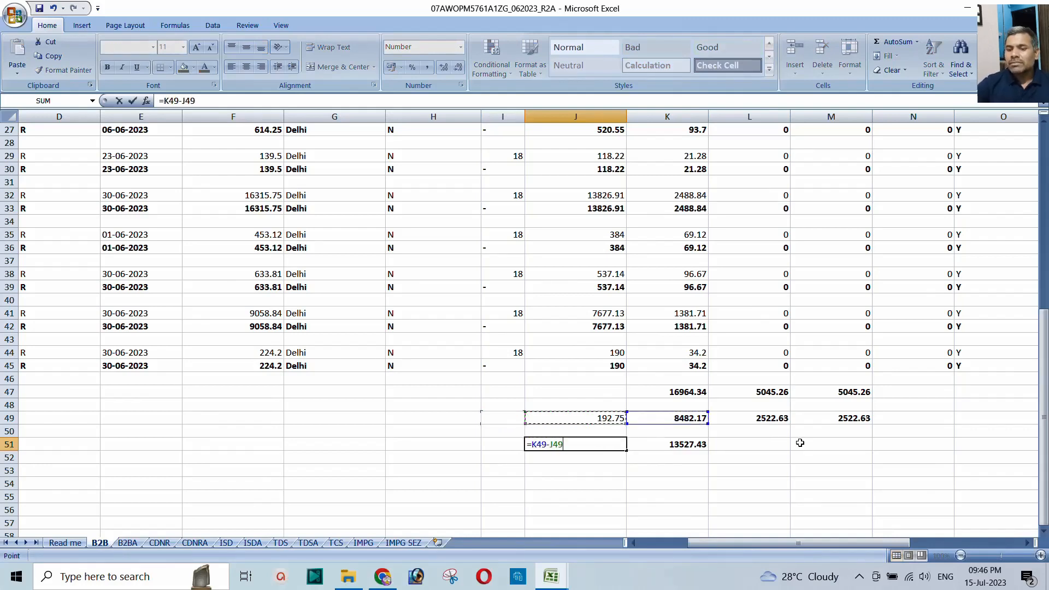
key("Return")
key("Up")
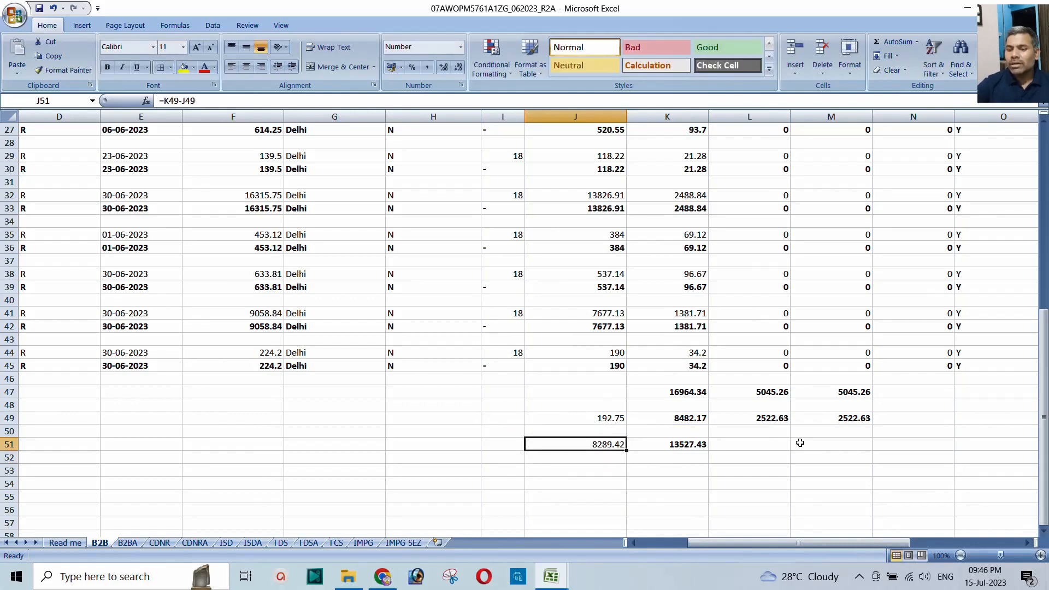
key("ctrl+b")
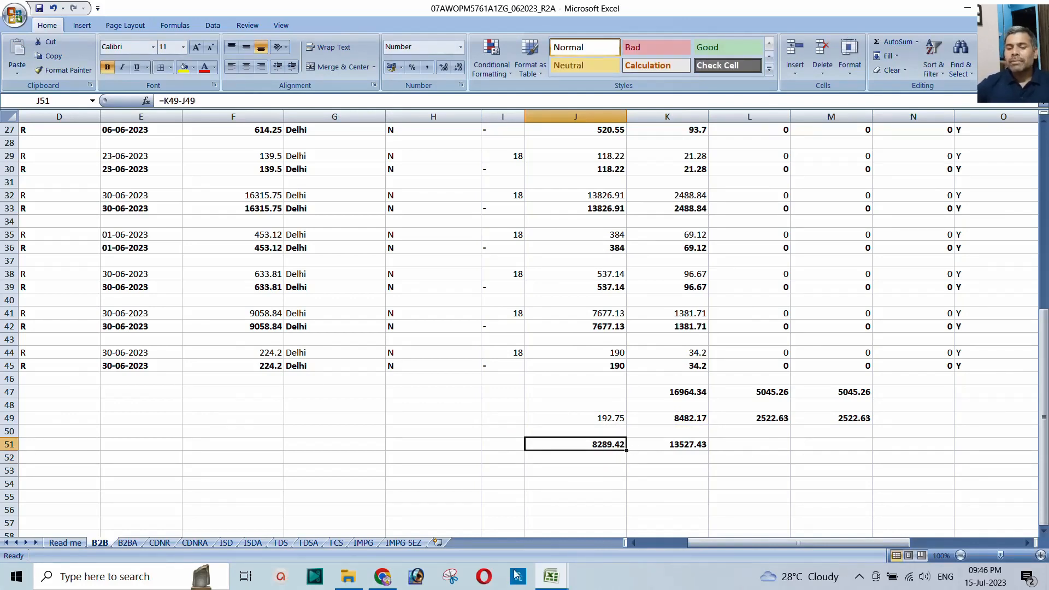
left_click(383, 577)
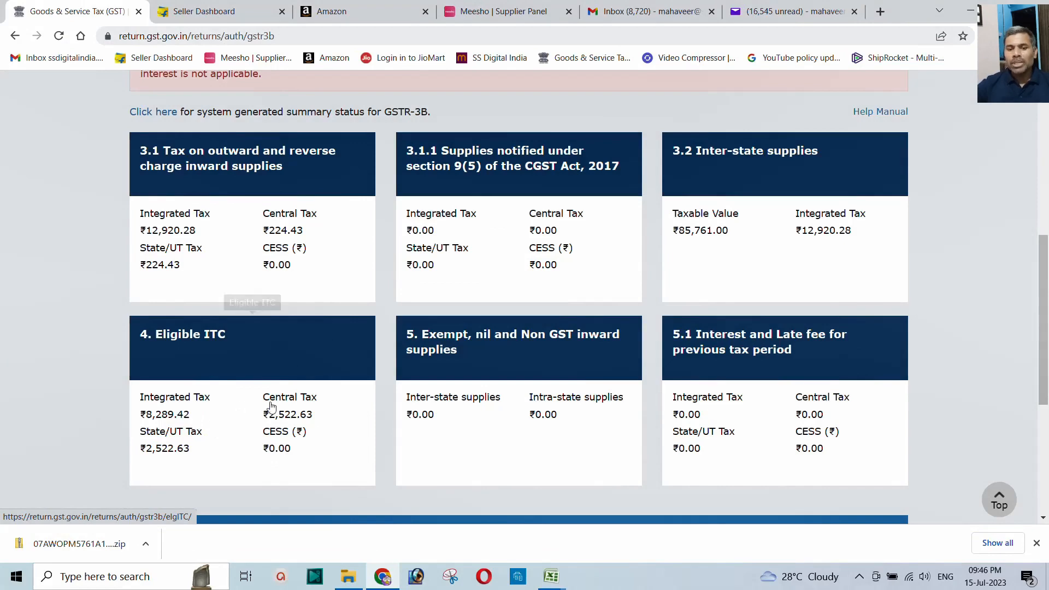
Compare the 2522.63 formula in L49 with the GSTR-3B Eligible ITC of ₹8,289.42, then go to Book1
mouse_move(552, 575)
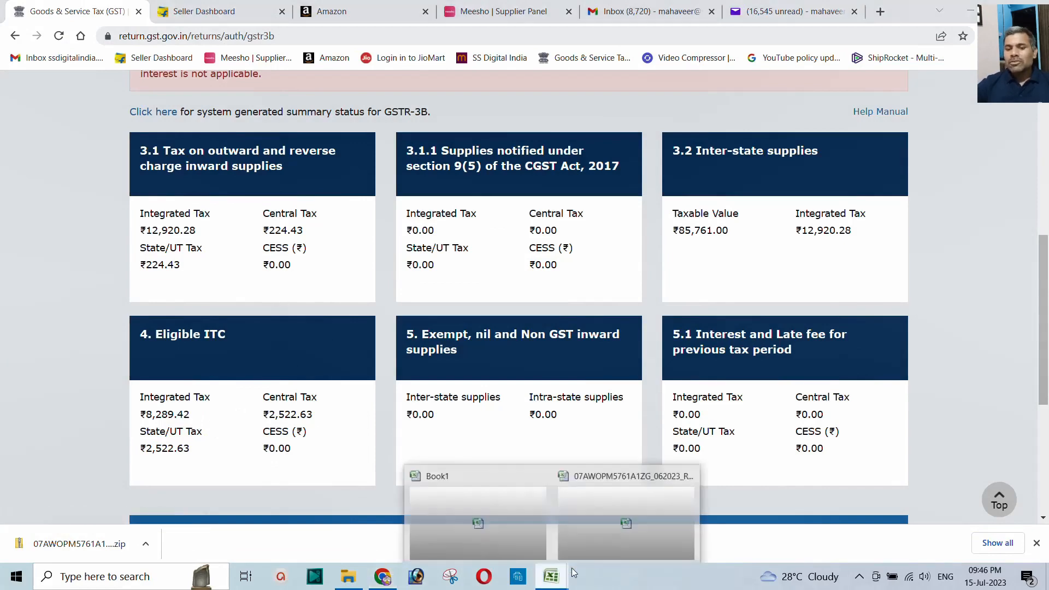
left_click(616, 523)
left_click(756, 421)
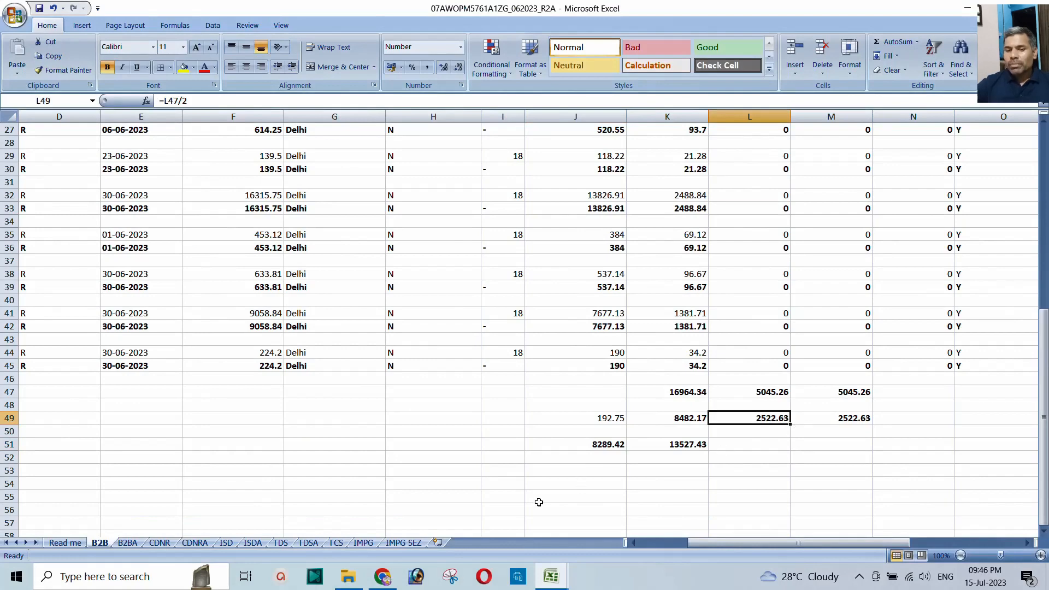
left_click(383, 580)
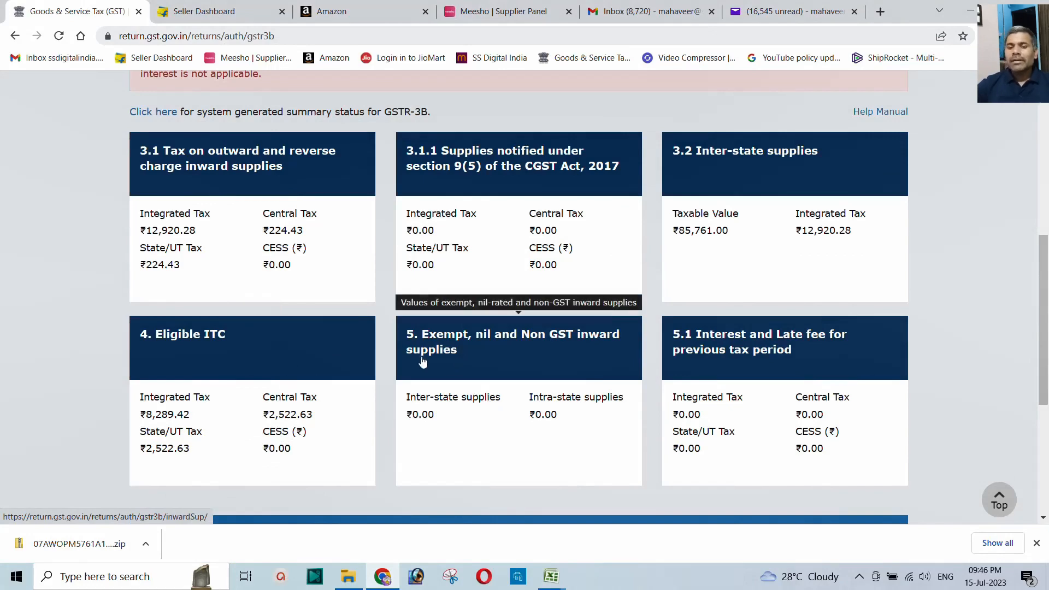
scroll(304, 321, "up", 3)
scroll(293, 302, "down", 3)
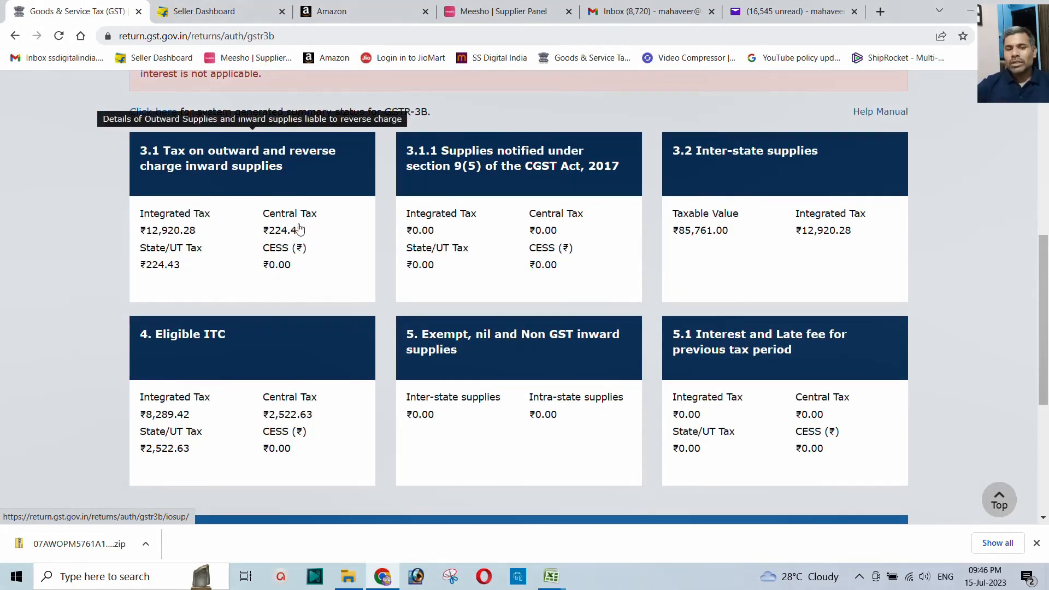
left_click(551, 583)
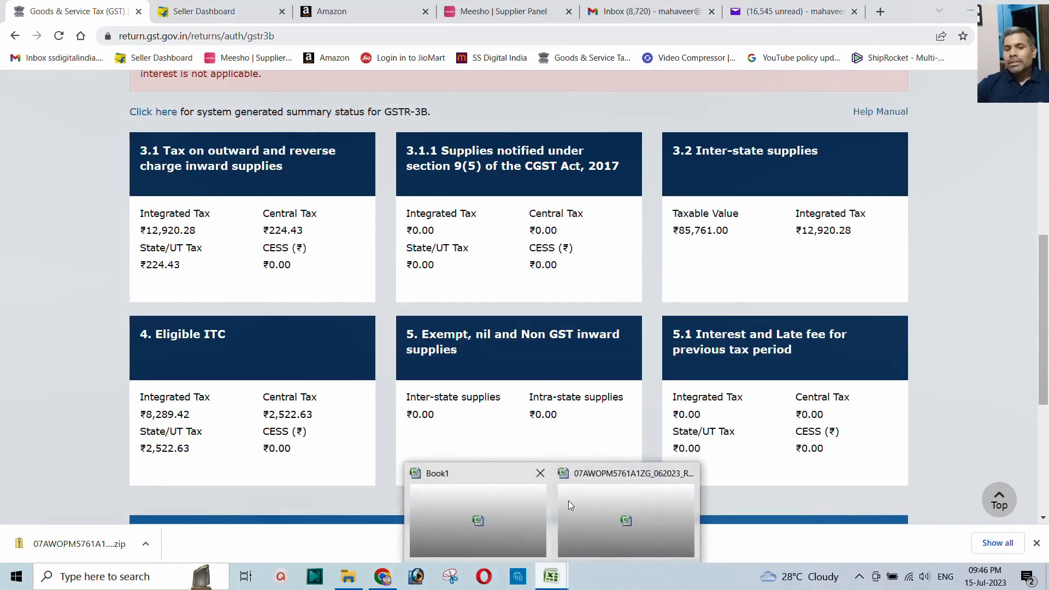
left_click(485, 495)
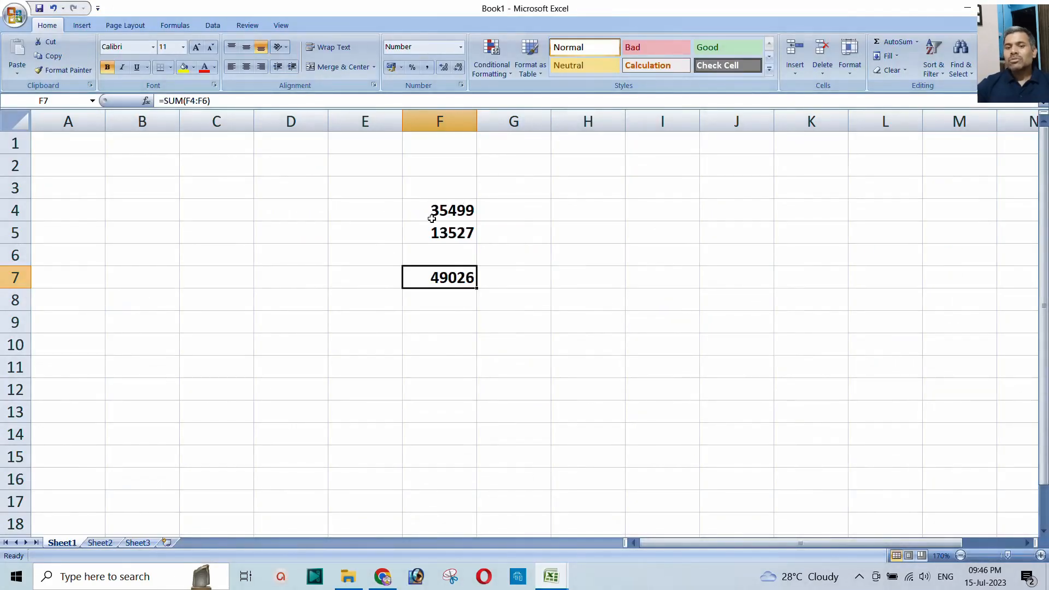
Check the SUM of 35499 and 13527 giving 49026 in F7 against the GST return page
left_click_drag(429, 207, 429, 224)
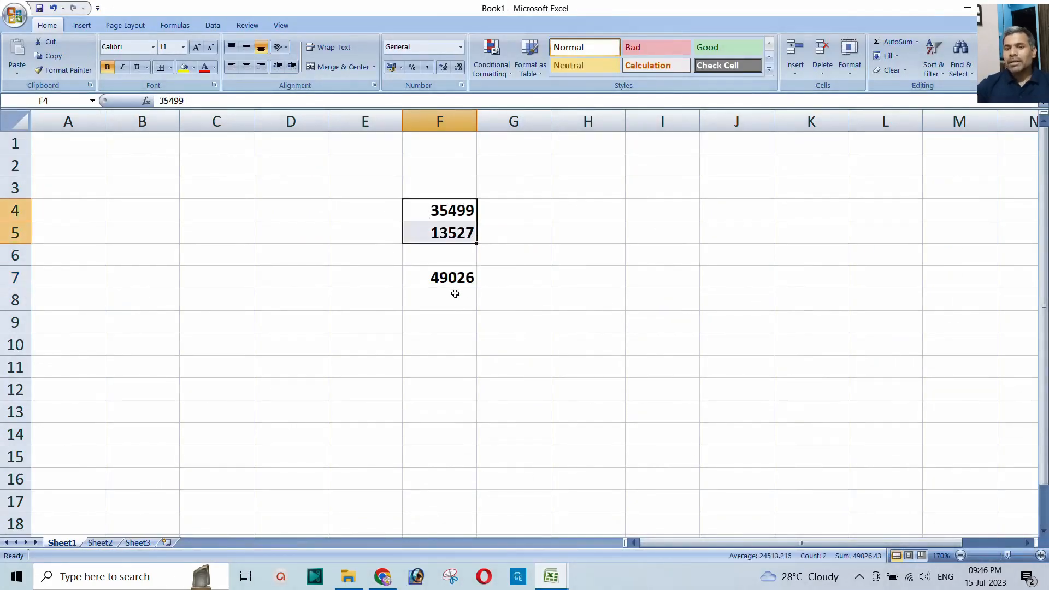
left_click(463, 279)
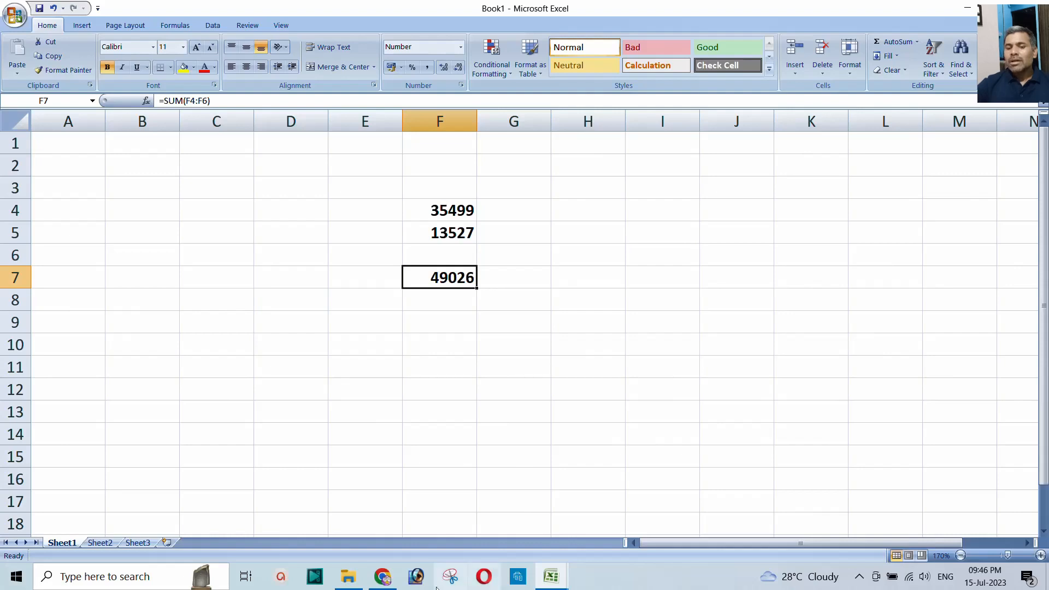
left_click(384, 579)
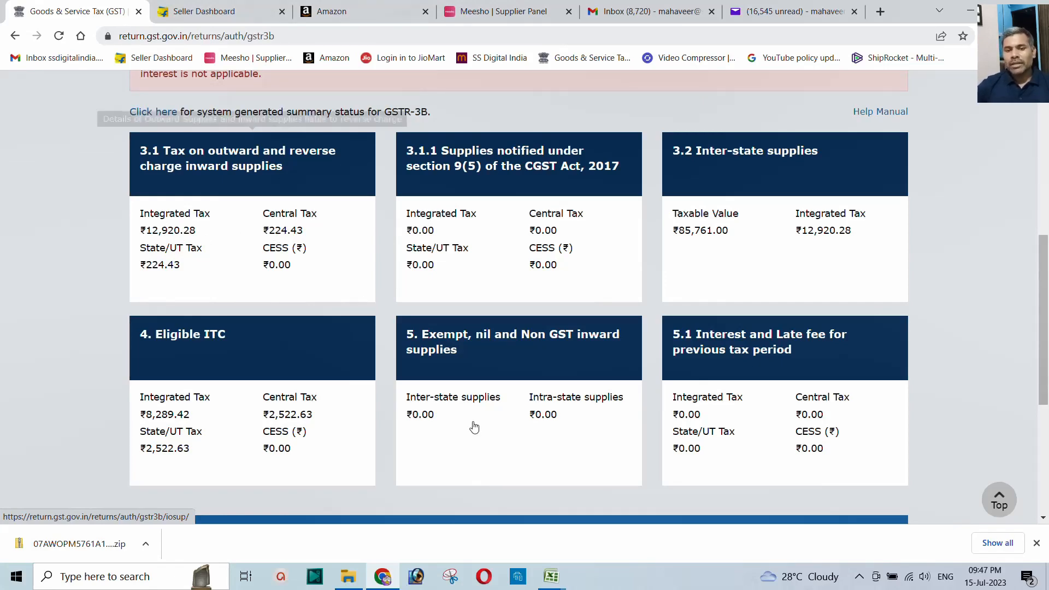
mouse_move(551, 576)
left_click(484, 509)
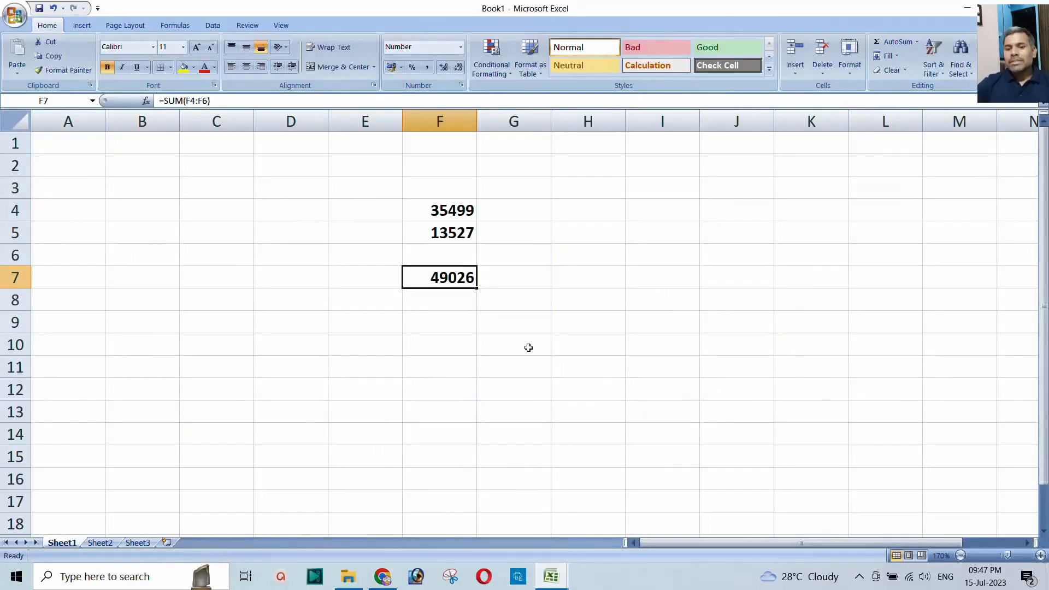
Enter 13500 in cell D9
key("Down")
key("Down")
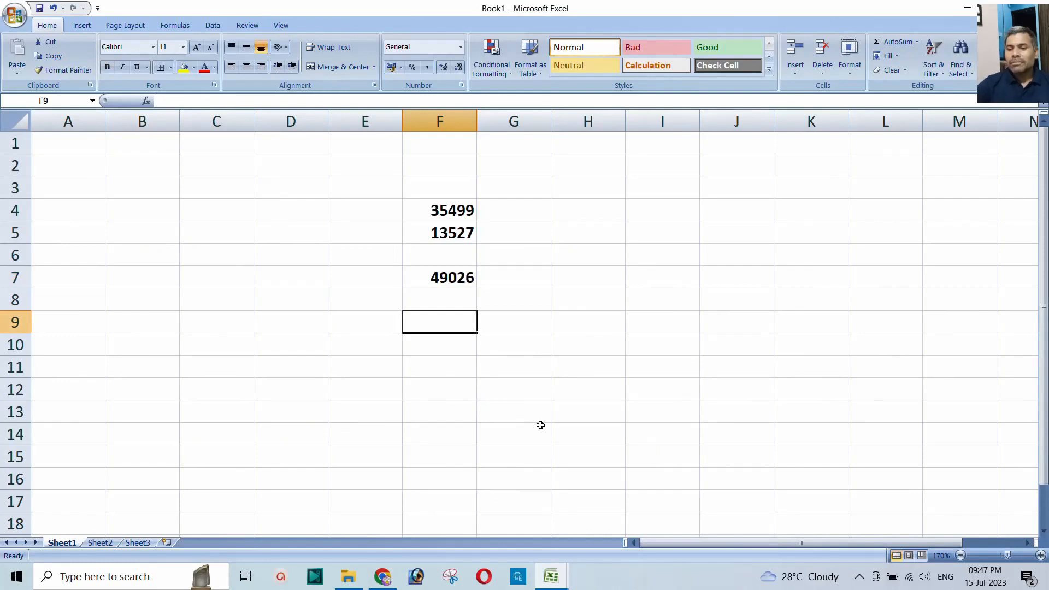
key("Left")
key("Left")
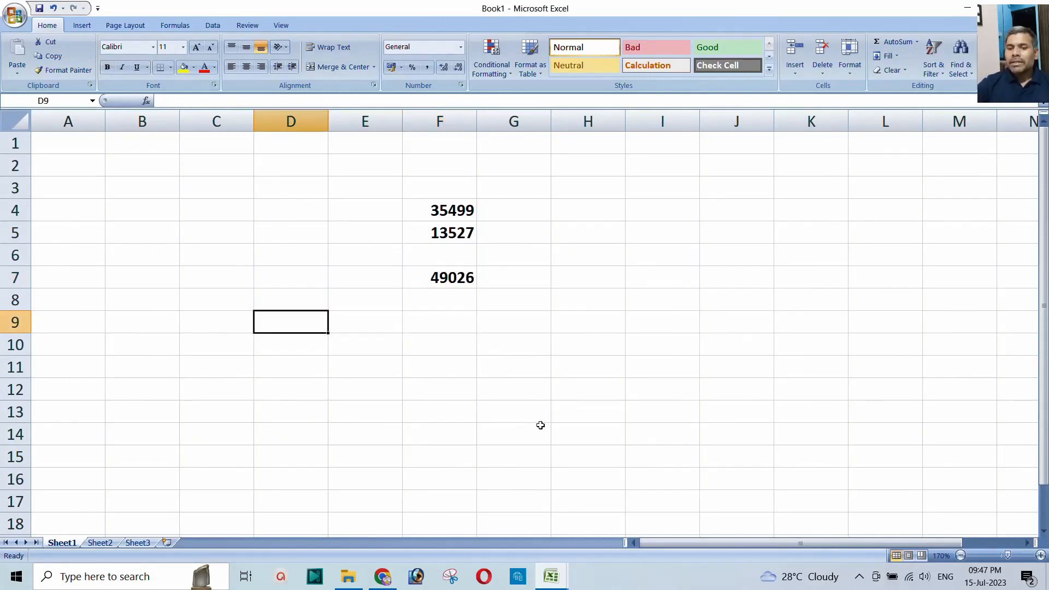
type("13500")
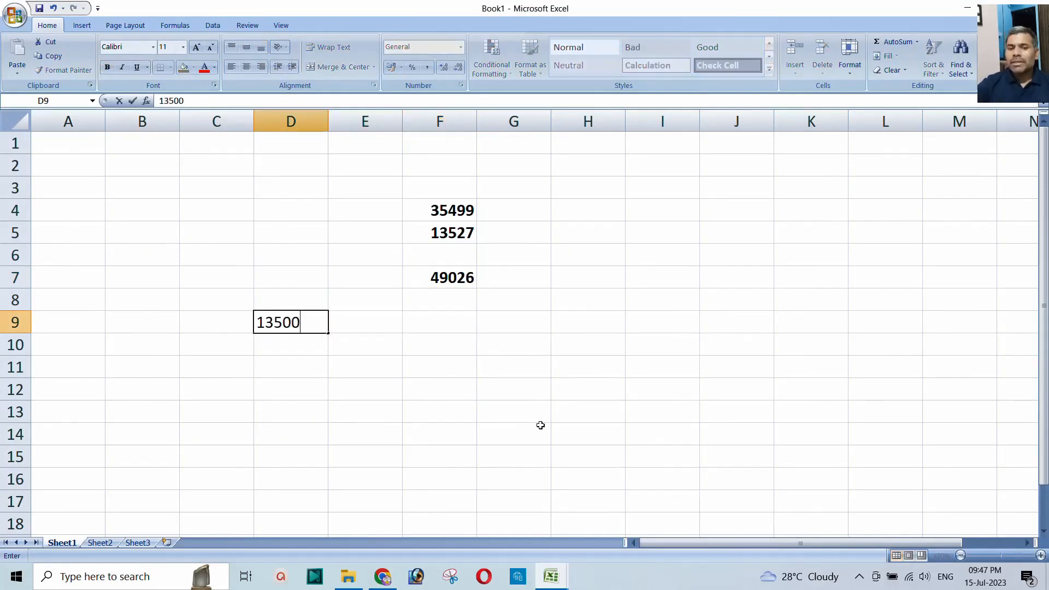
key("Return")
Enter =F7-D9 in F9 so it shows 35526
key("Up")
key("Right")
key("Right")
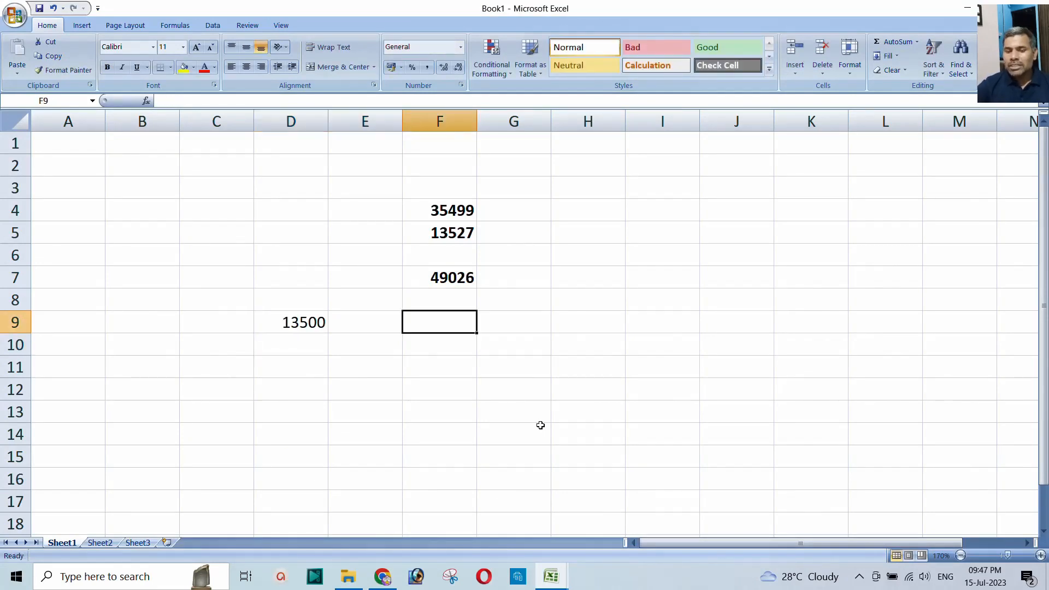
type("=")
key("Up")
key("Up")
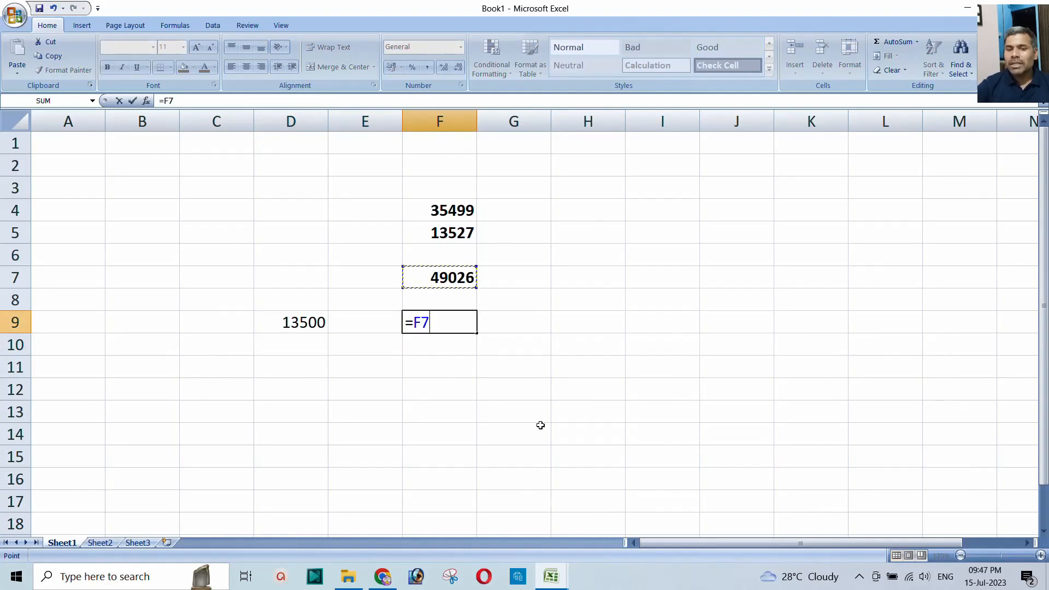
type("-")
key("Left")
key("Left")
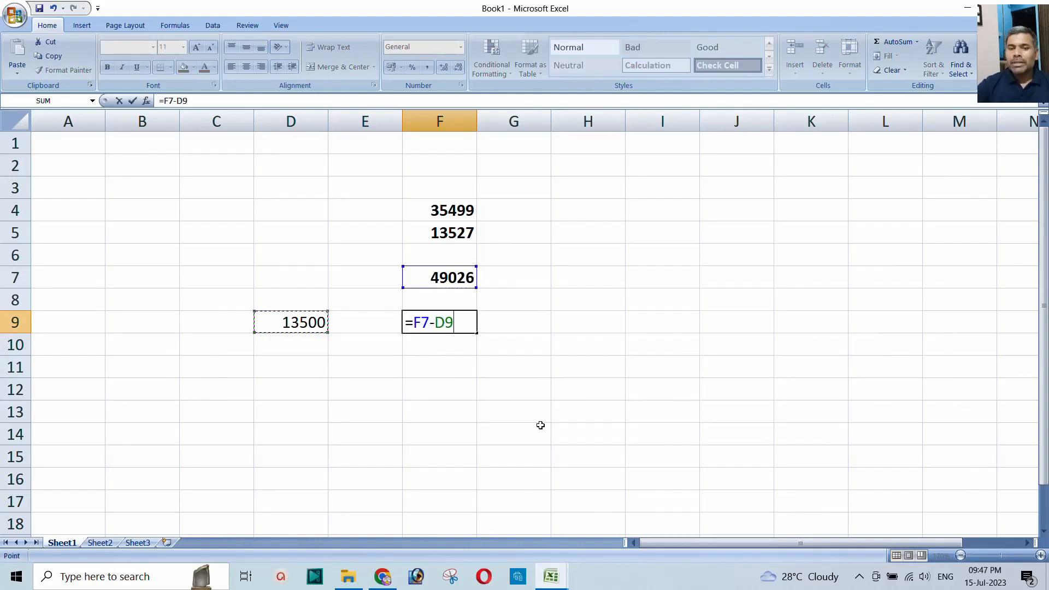
key("Return")
key("Up")
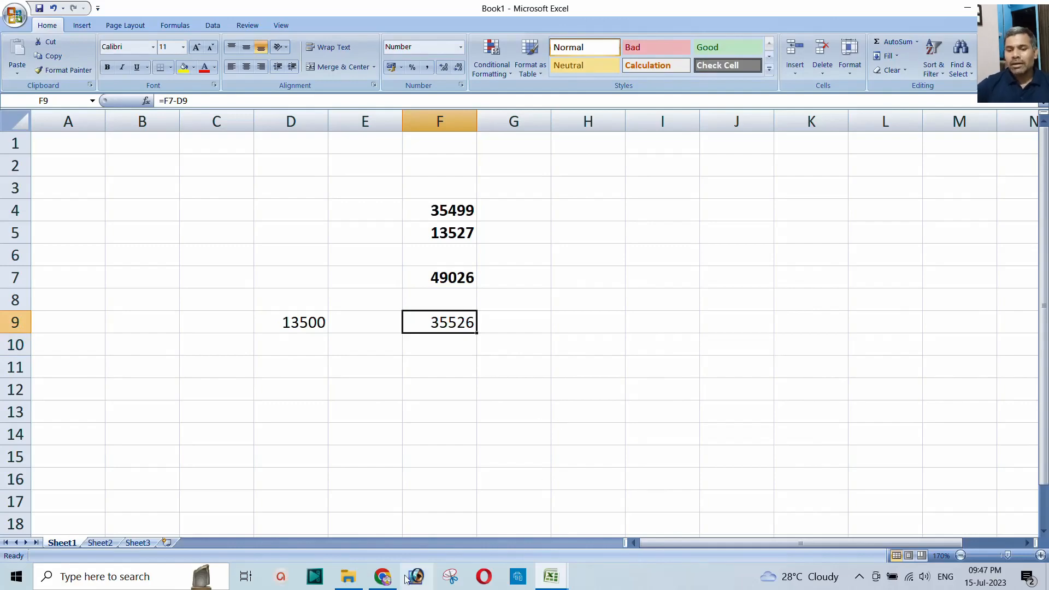
left_click(383, 577)
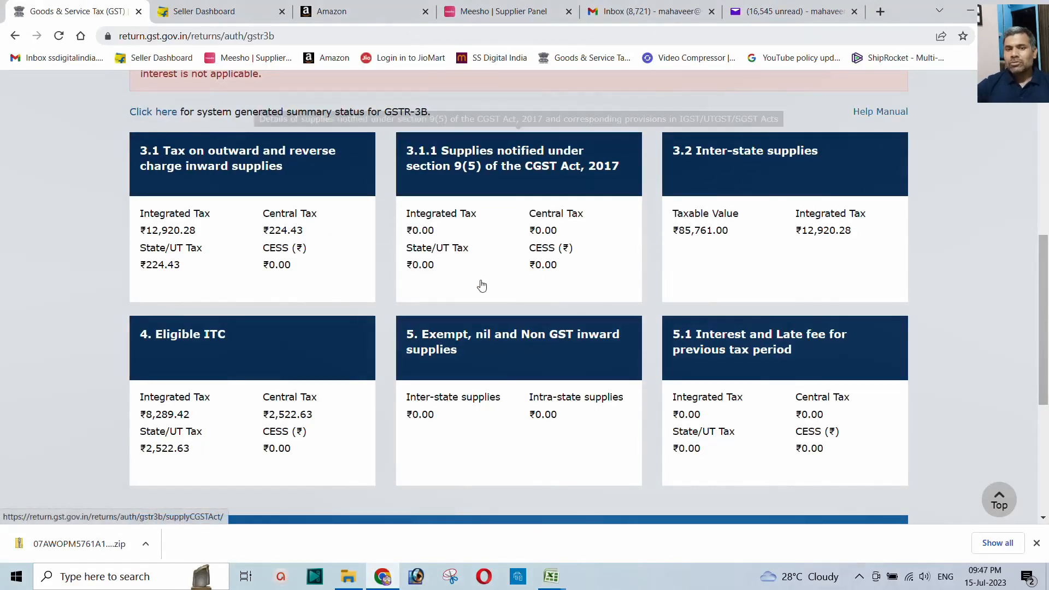
Open Services > Ledgers > Electronic Credit Ledger and highlight the 35,499.00 ITC balance, then return to Book1
scroll(481, 284, "up", 4)
scroll(504, 255, "down", 4)
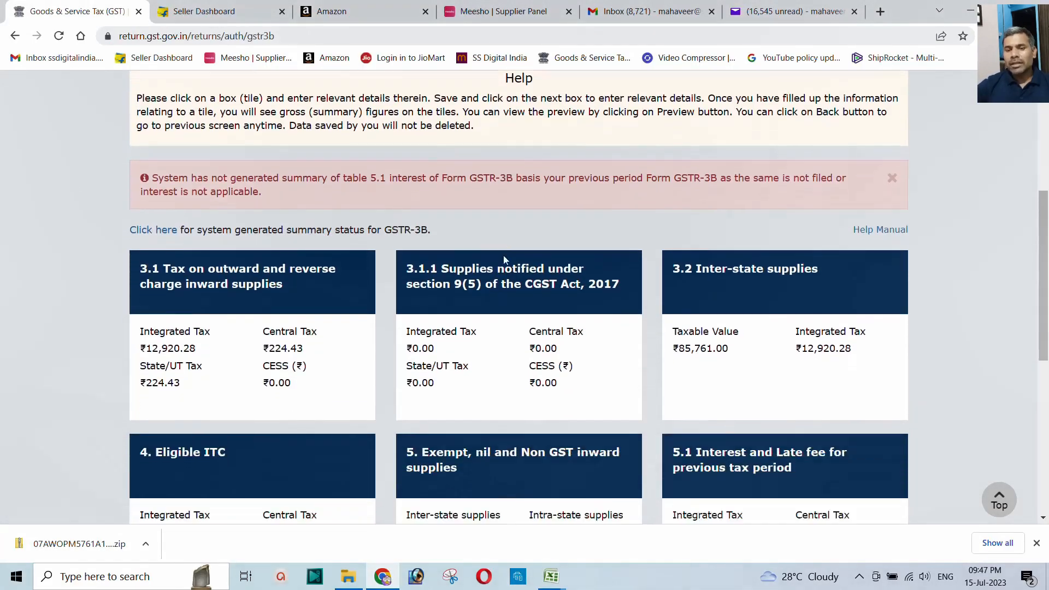
scroll(503, 259, "up", 7)
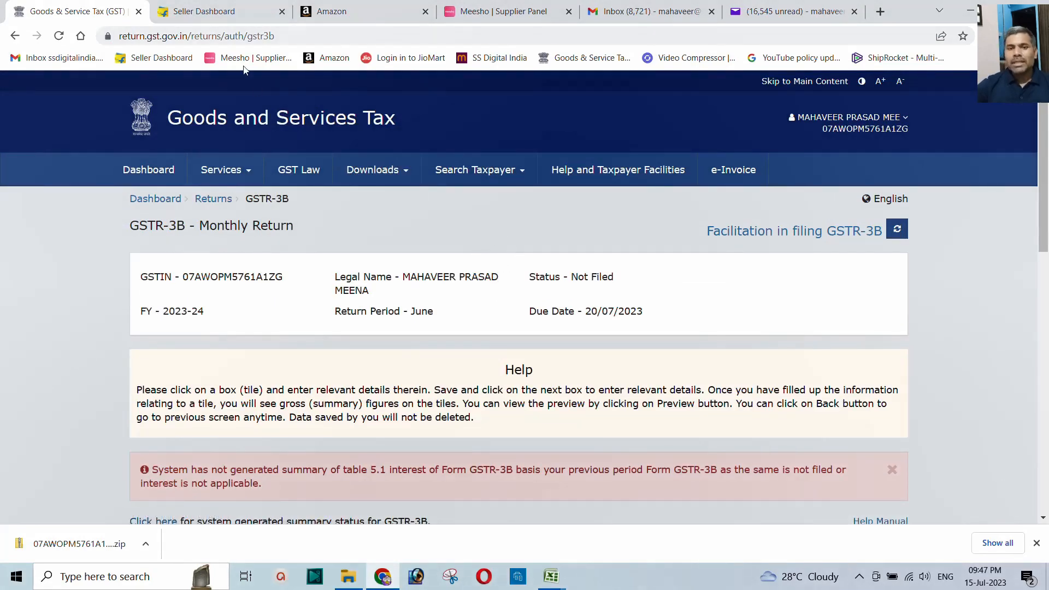
left_click(223, 178)
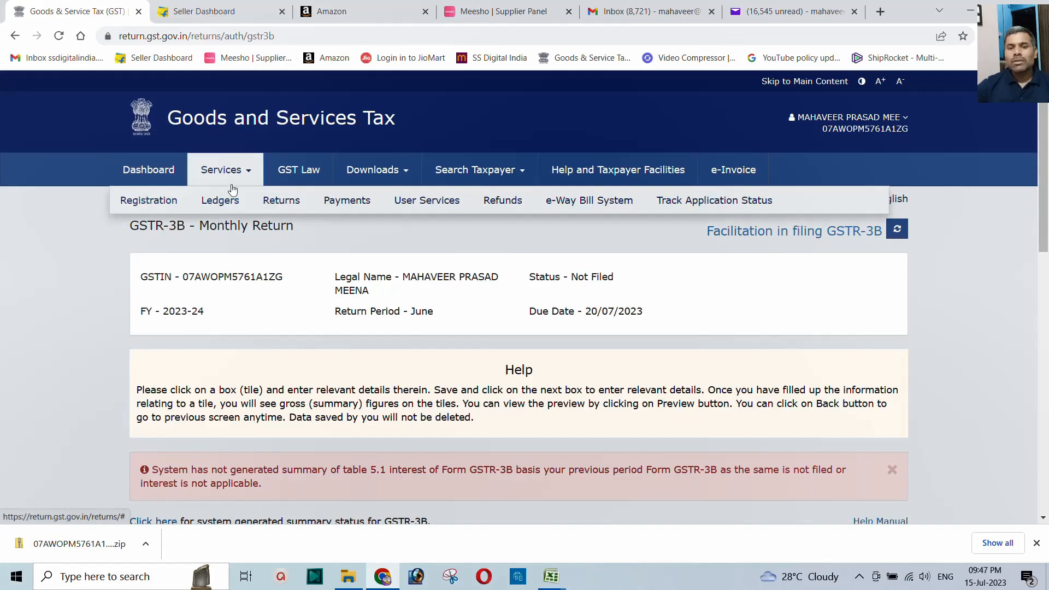
mouse_move(235, 205)
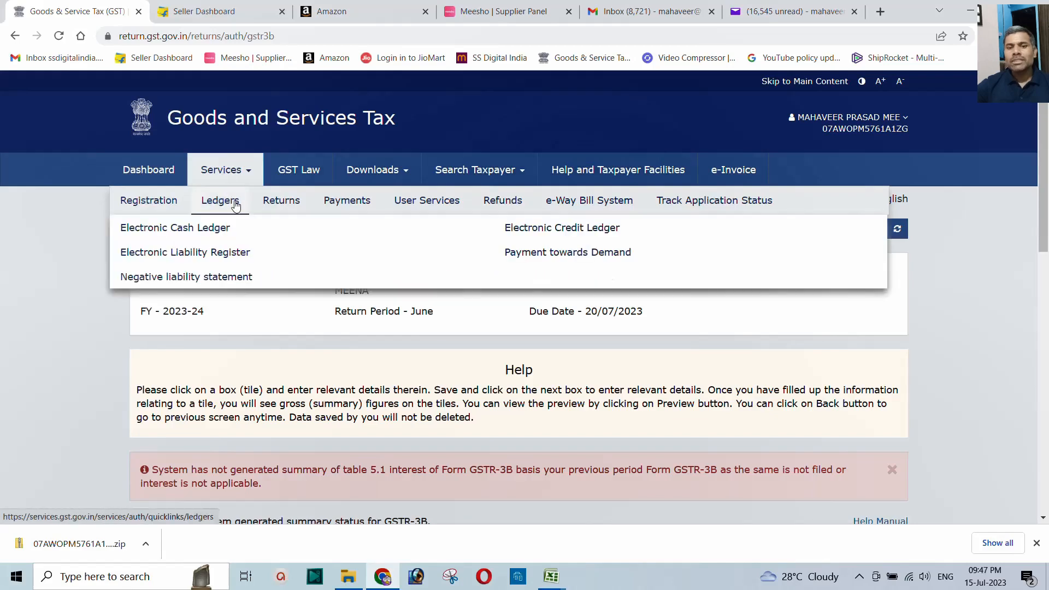
left_click(547, 233)
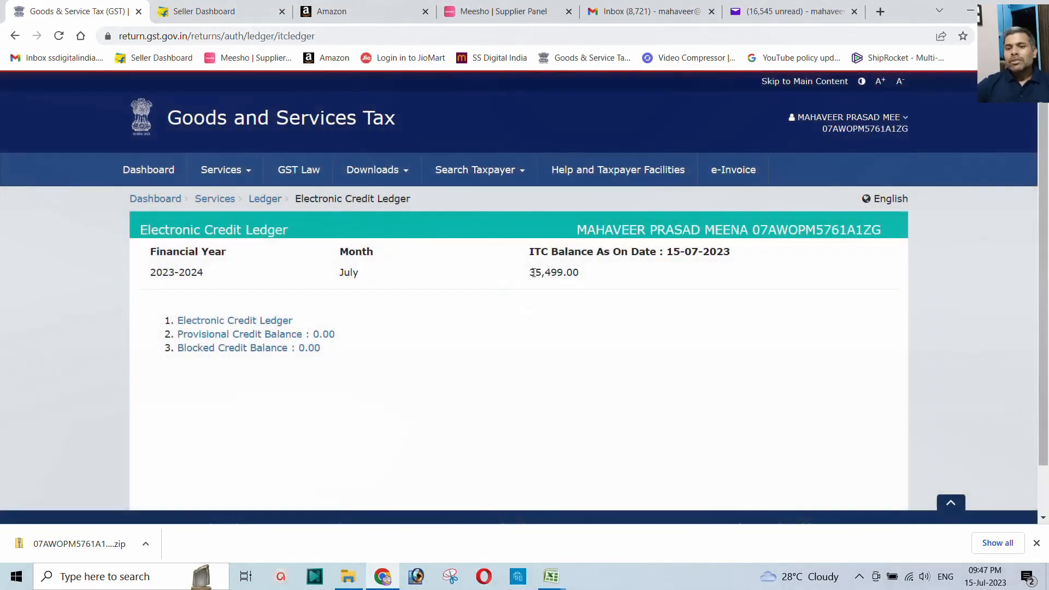
left_click_drag(533, 274, 573, 271)
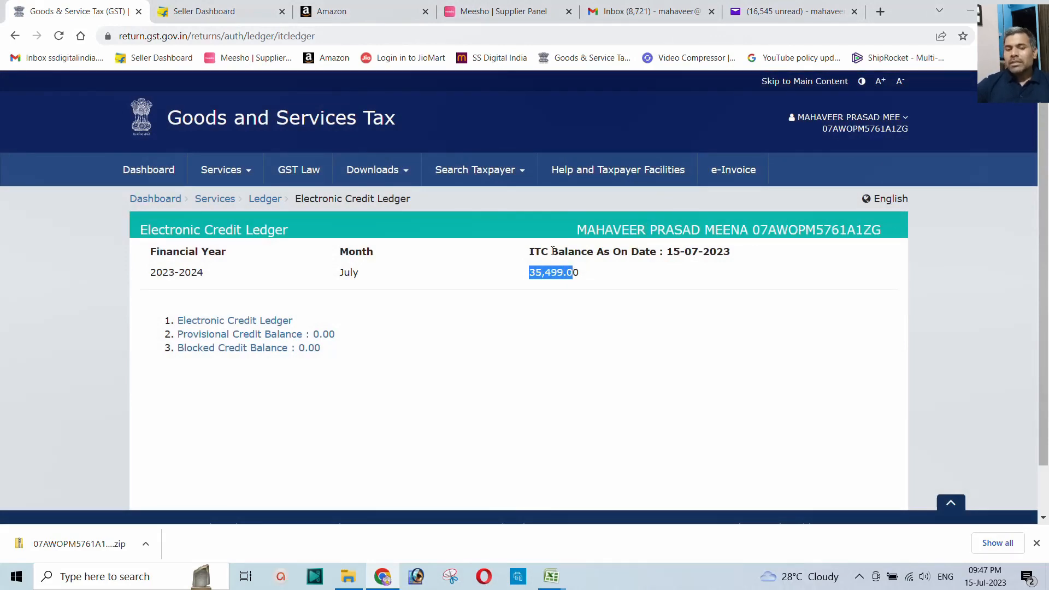
left_click(551, 577)
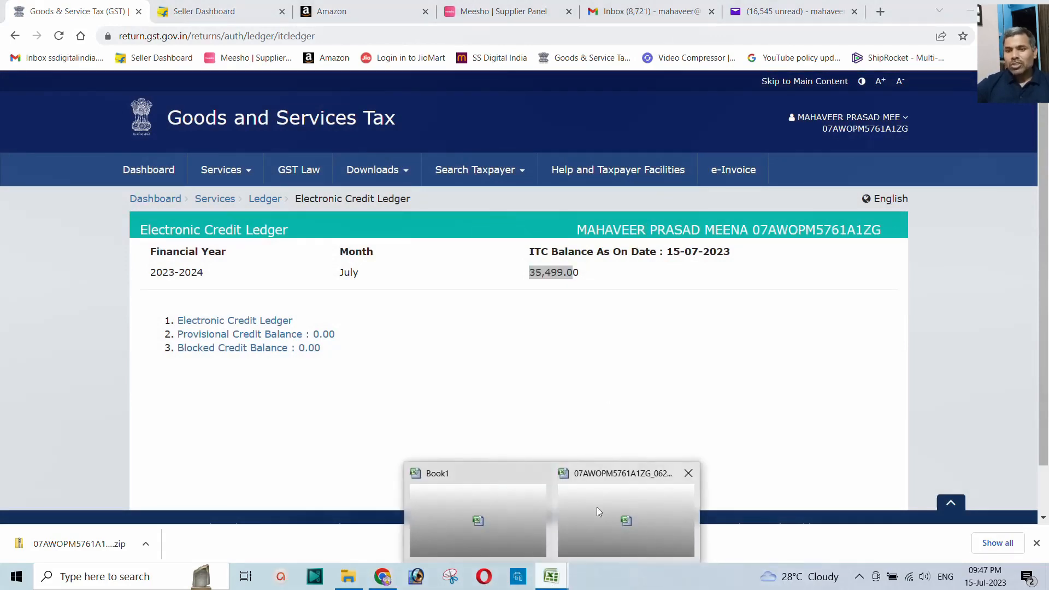
left_click(529, 520)
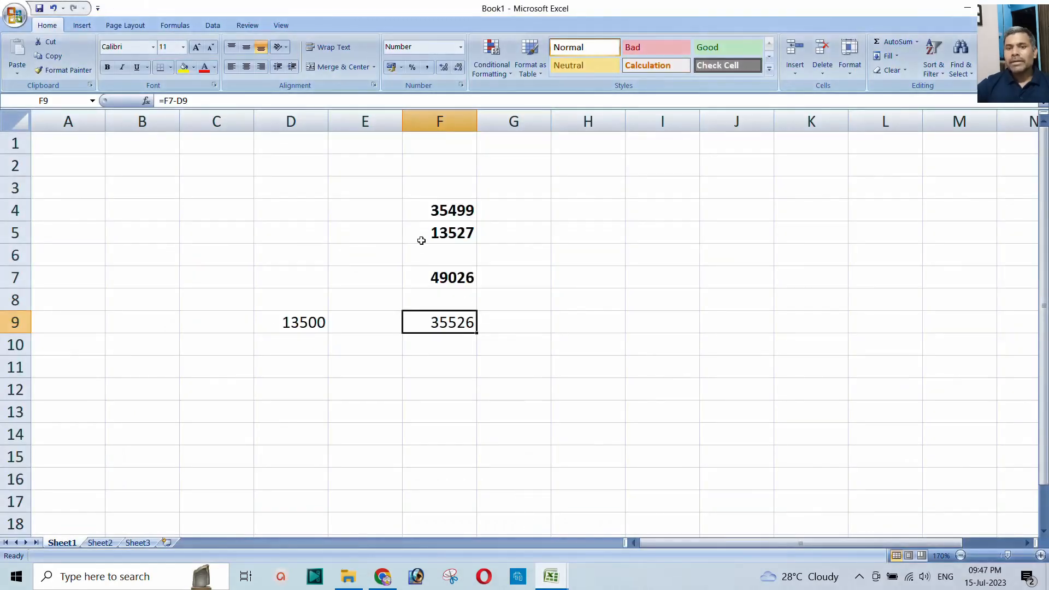
Inspect 13527 in F5 and 13500 in D9, then go back to the Electronic Credit Ledger
left_click(444, 234)
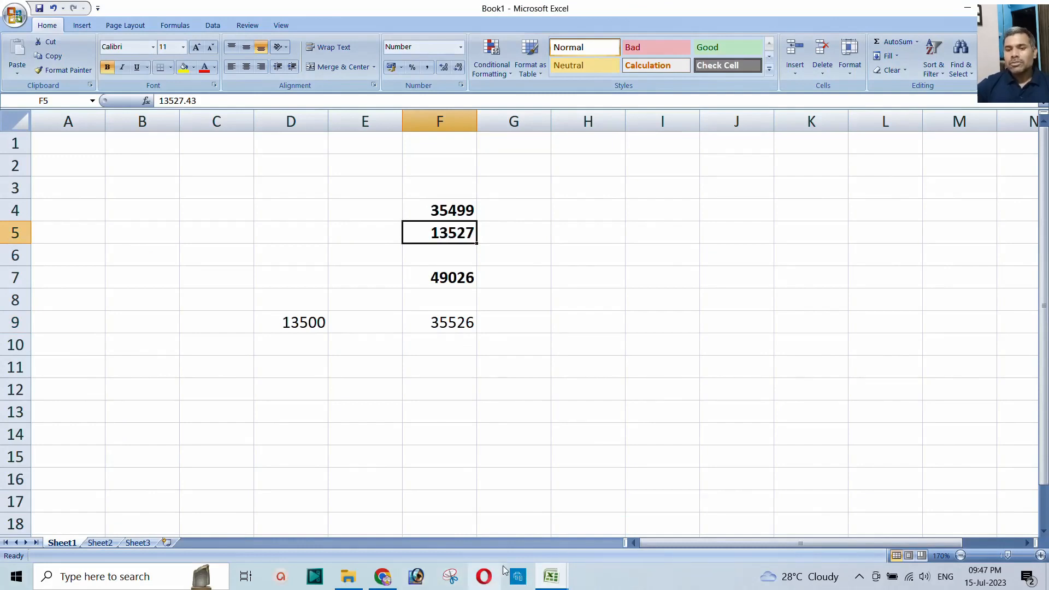
left_click(312, 322)
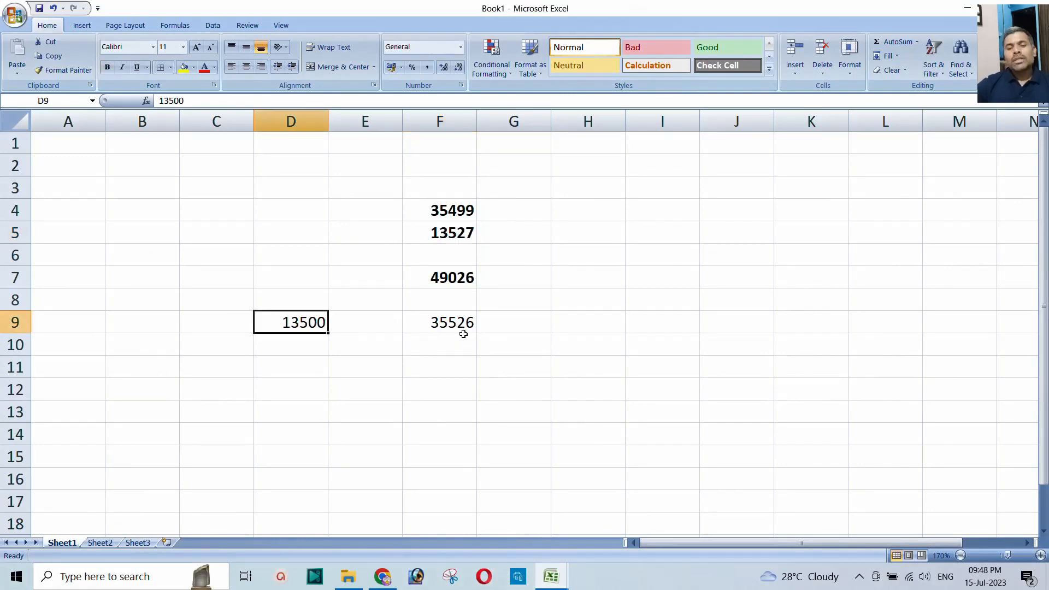
left_click(389, 569)
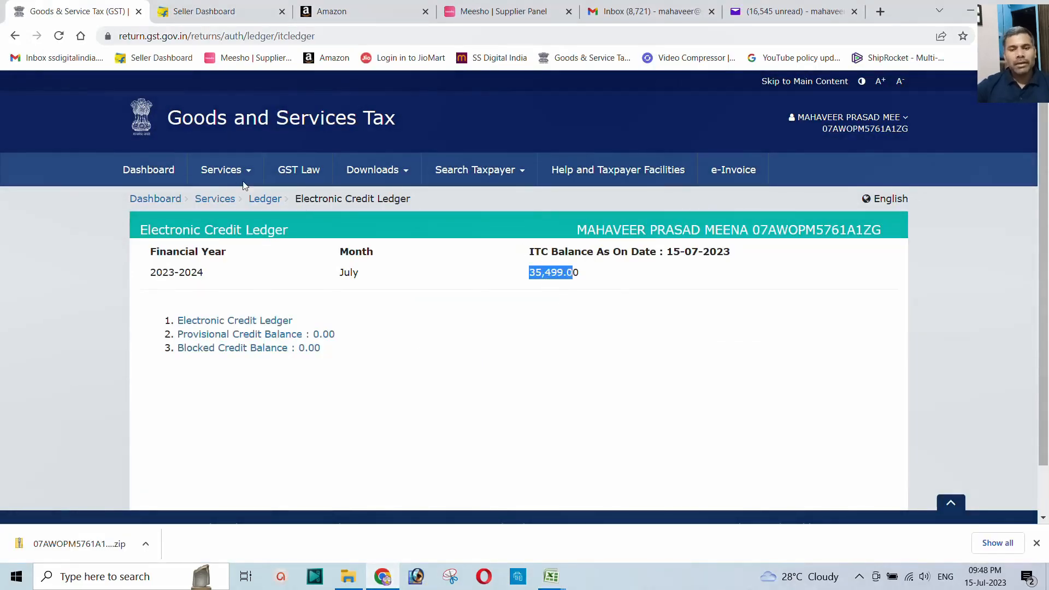
Search File Returns for Quarter 1 (Apr - Jun), June, and prepare the GSTR-3B online
left_click(158, 201)
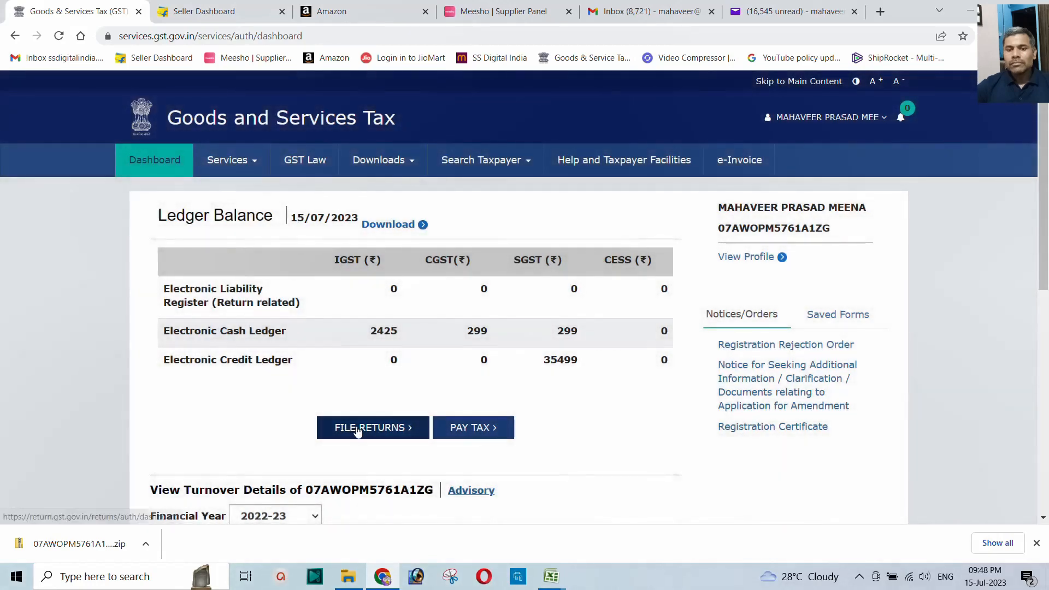
left_click(357, 429)
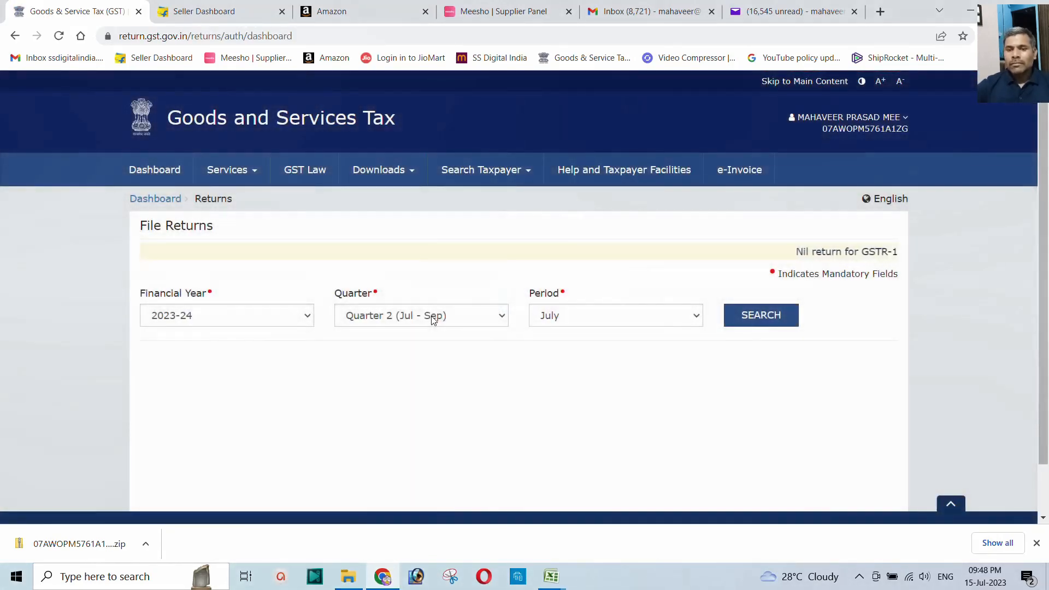
left_click(432, 316)
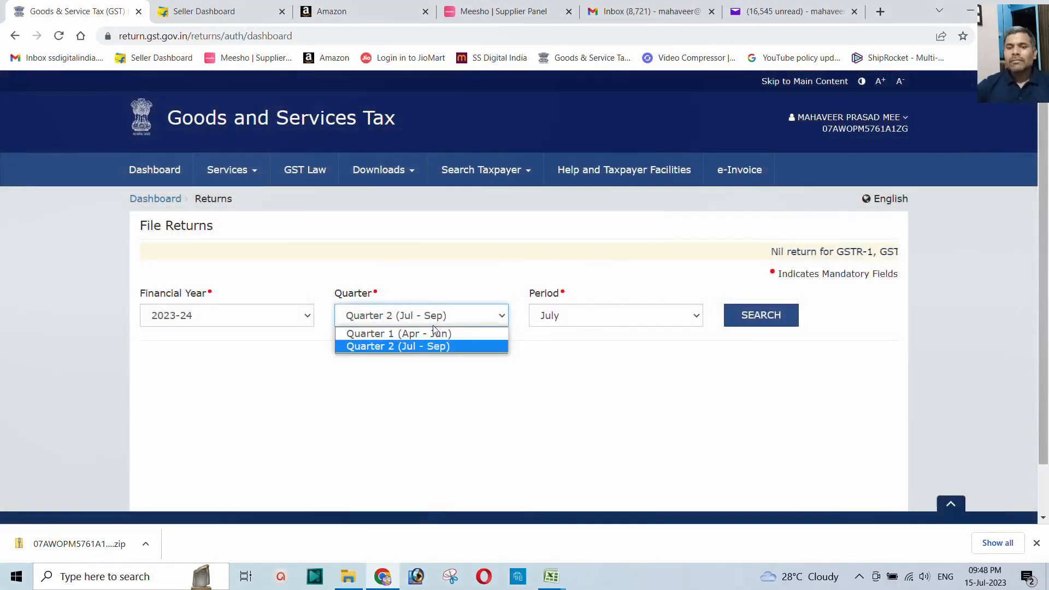
left_click(396, 333)
left_click(734, 322)
scroll(457, 328, "down", 6)
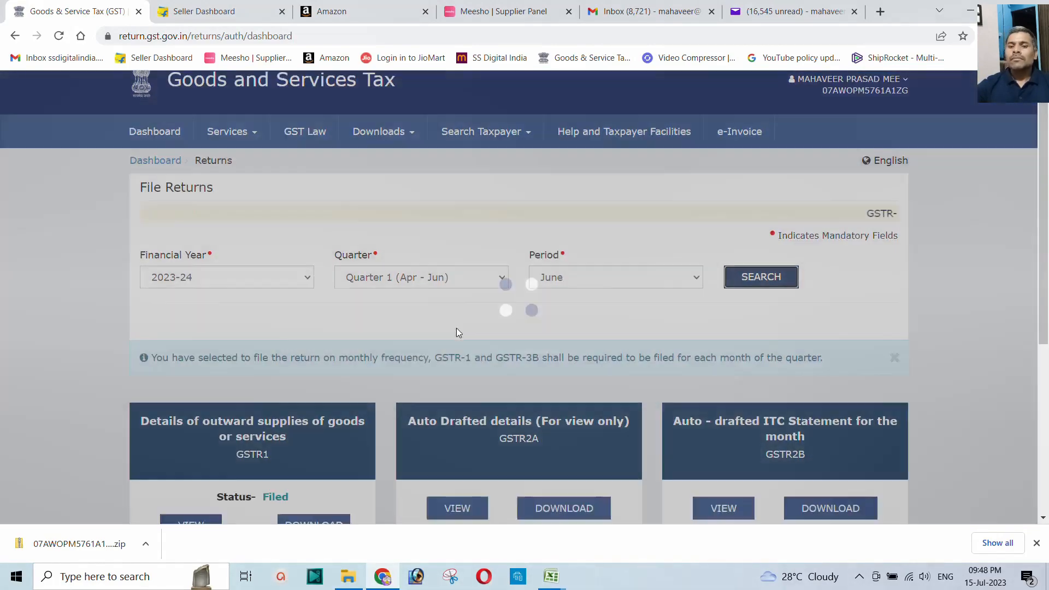
left_click(464, 398)
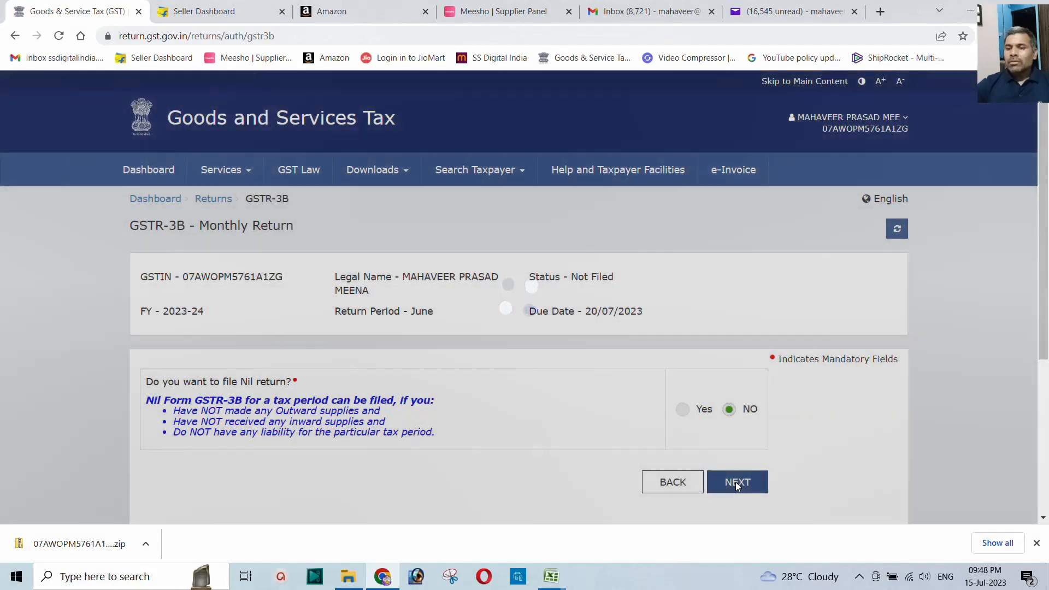
Keep the nil-return answer No, close the summary and proceed to the 6.1 Payment of tax page
left_click(735, 482)
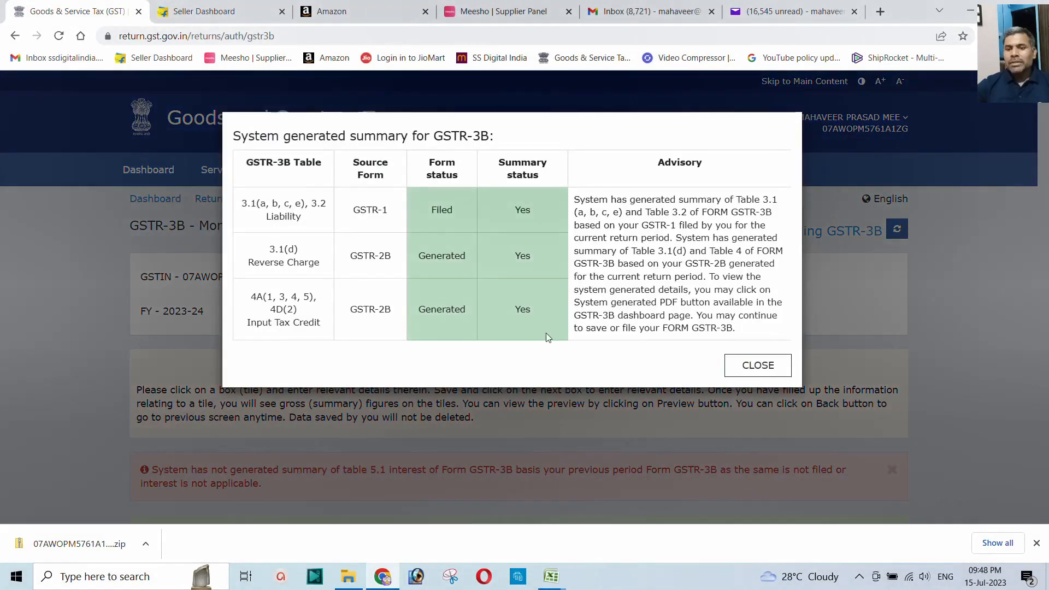
left_click(761, 364)
scroll(419, 341, "down", 7)
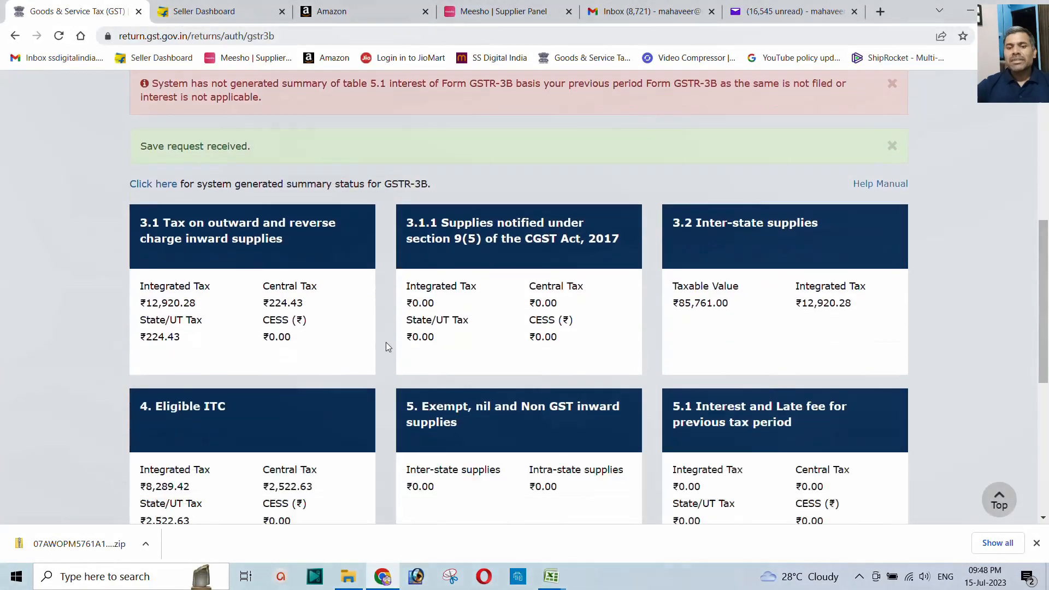
scroll(474, 298, "down", 6)
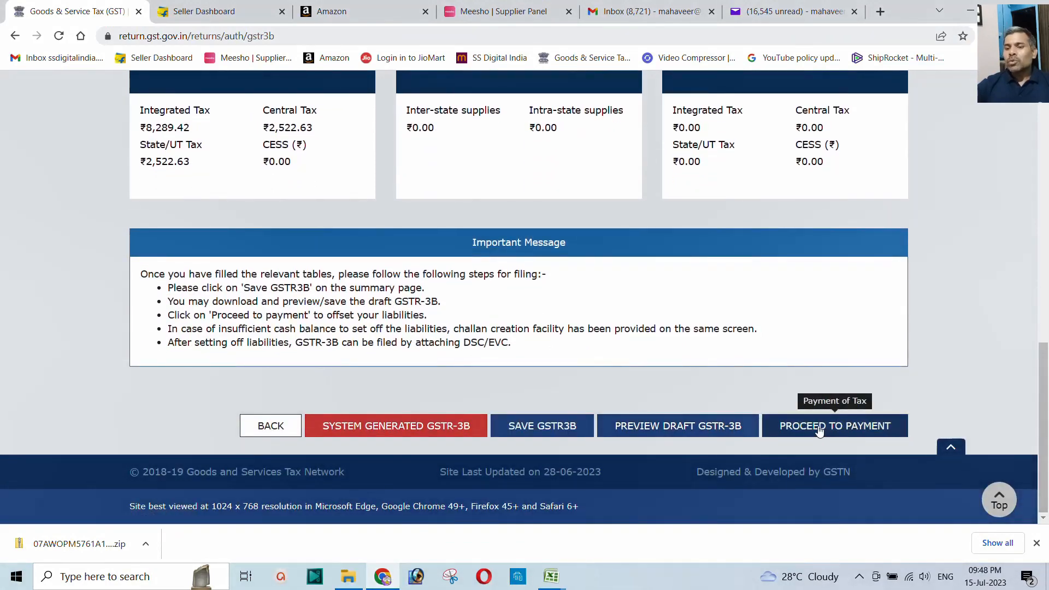
left_click(819, 431)
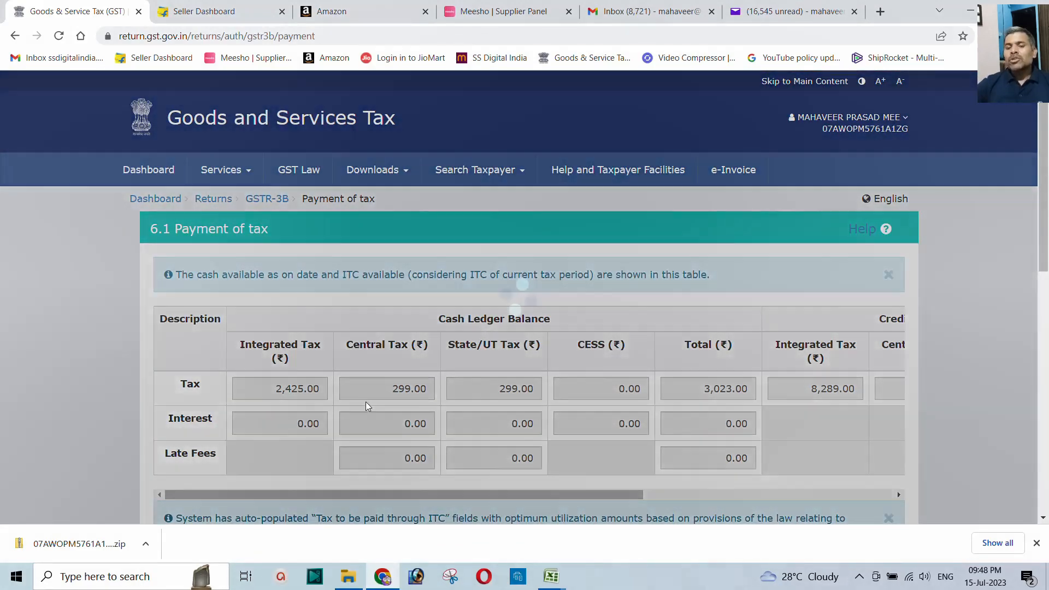
Offset the June liability against ITC, settling ₹12,920 integrated tax and leaving a 35,466.00 credit balance
scroll(623, 361, "down", 2)
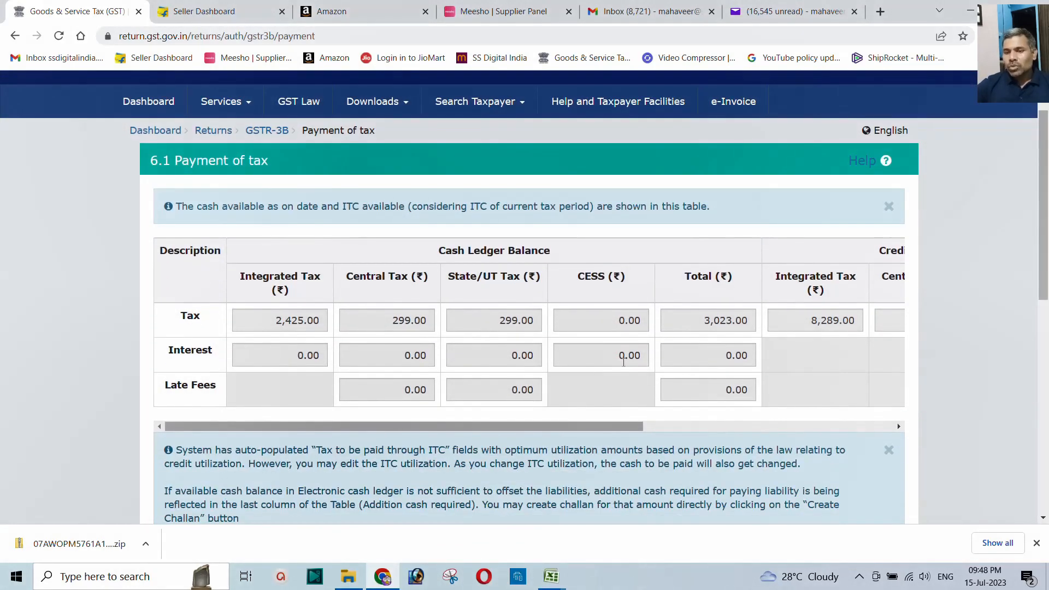
left_click_drag(626, 421, 852, 411)
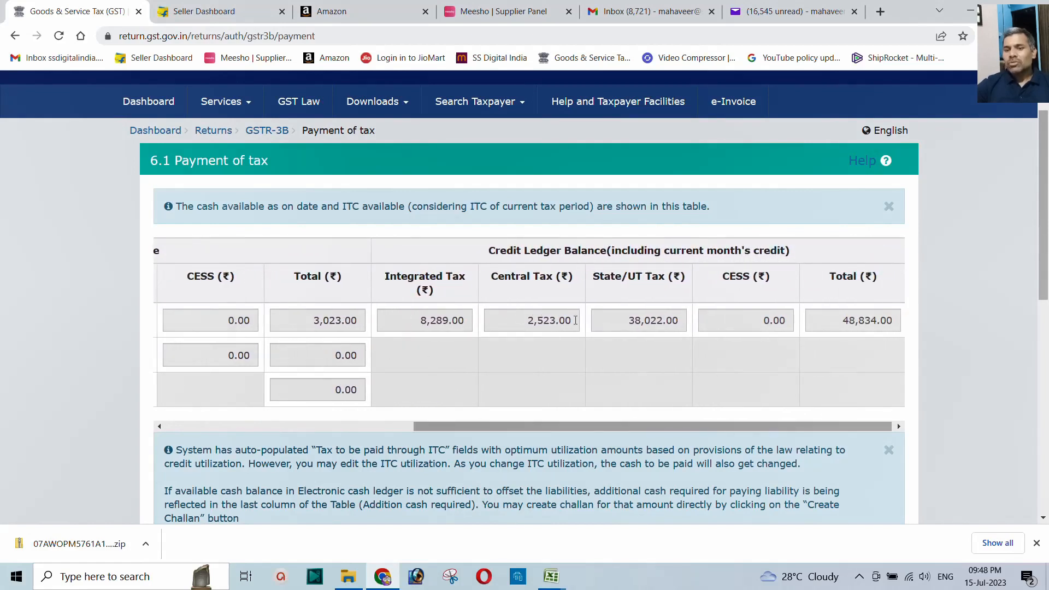
scroll(604, 383, "down", 5)
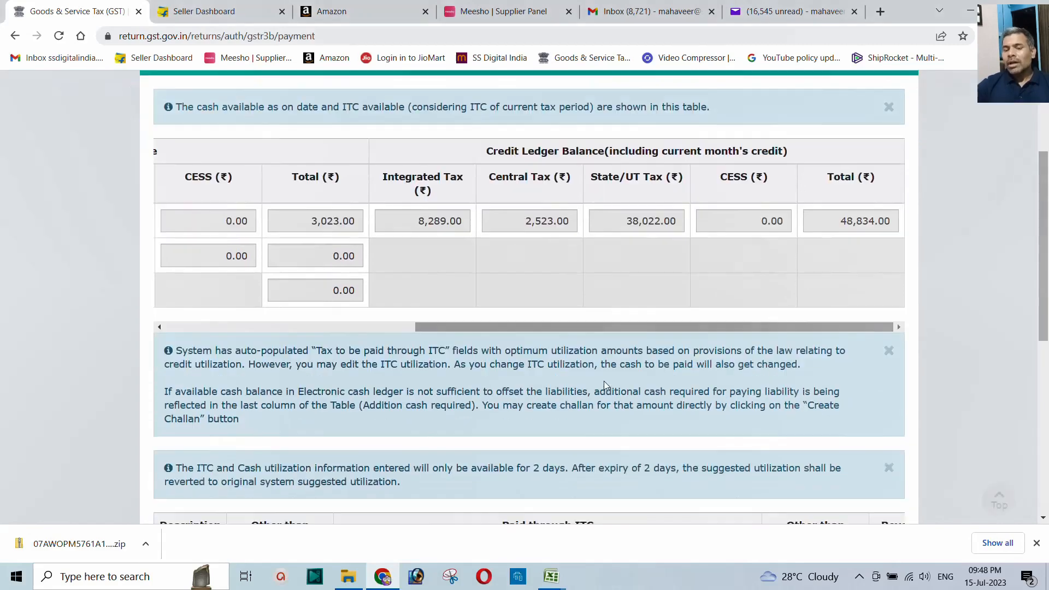
scroll(604, 384, "down", 4)
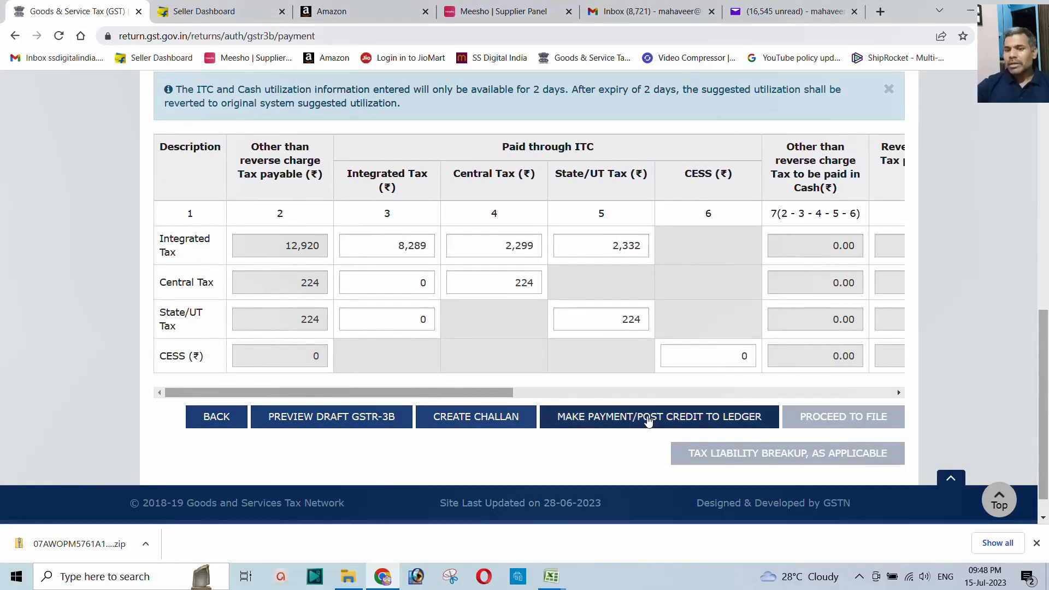
left_click(644, 421)
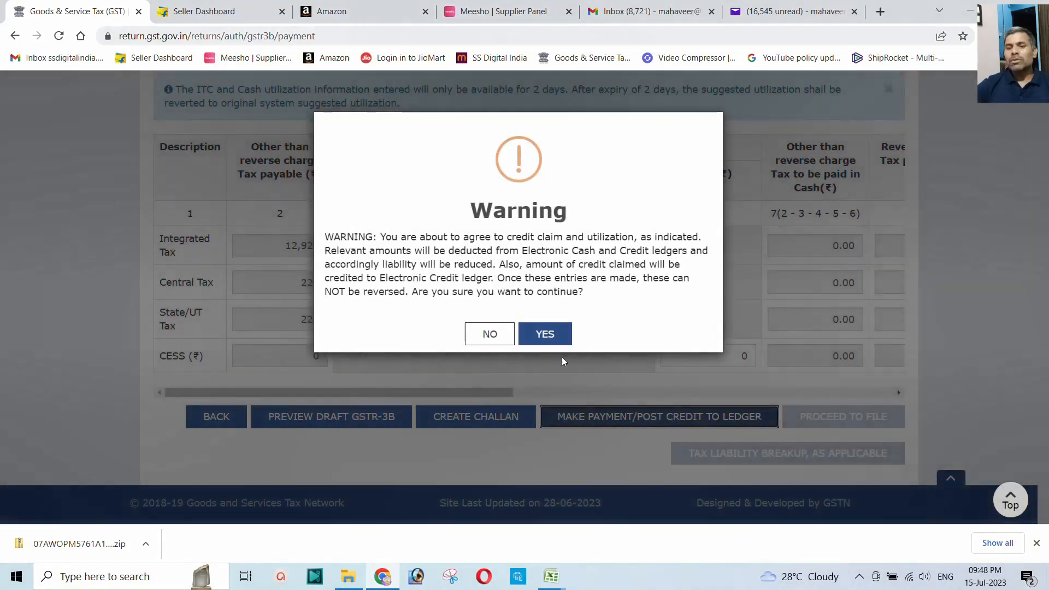
left_click(545, 334)
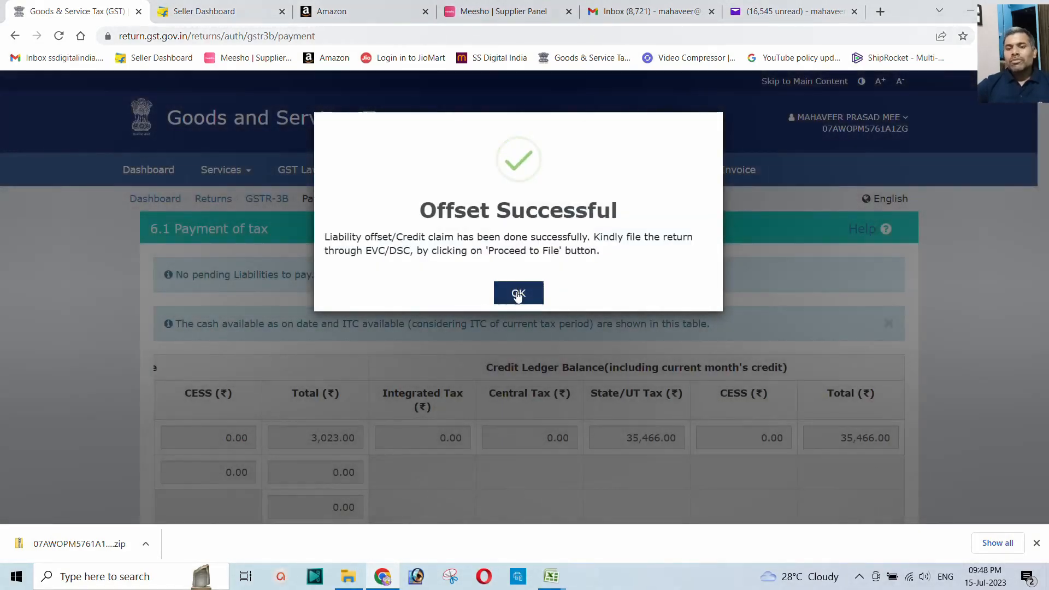
left_click(518, 296)
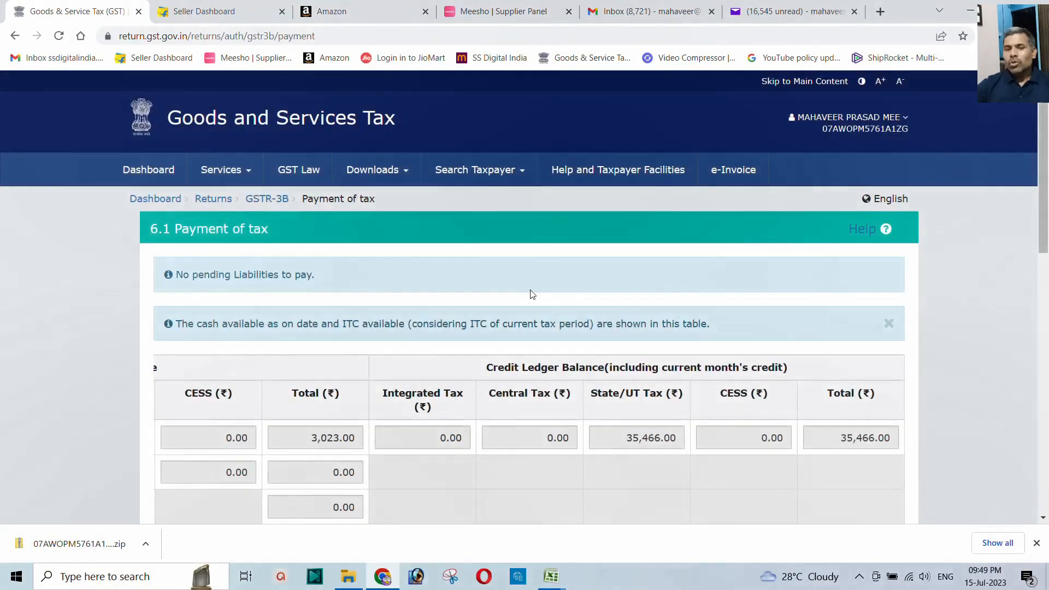
scroll(518, 301, "down", 10)
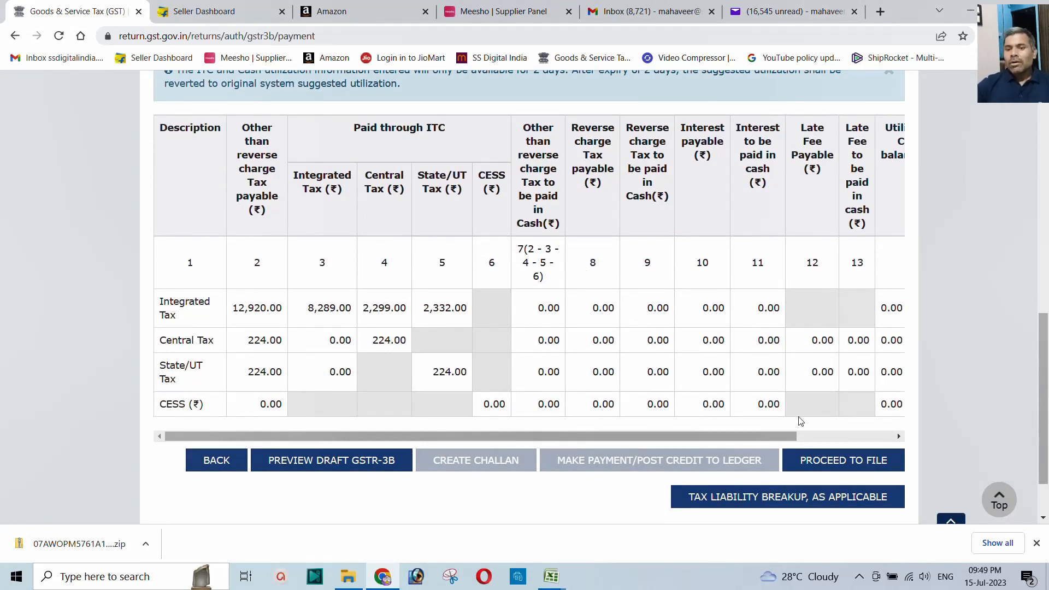
Affirm the GSTR-3B declaration, choose the authorised signatory, request the EVC OTP, then switch to Yahoo Mail
left_click(826, 463)
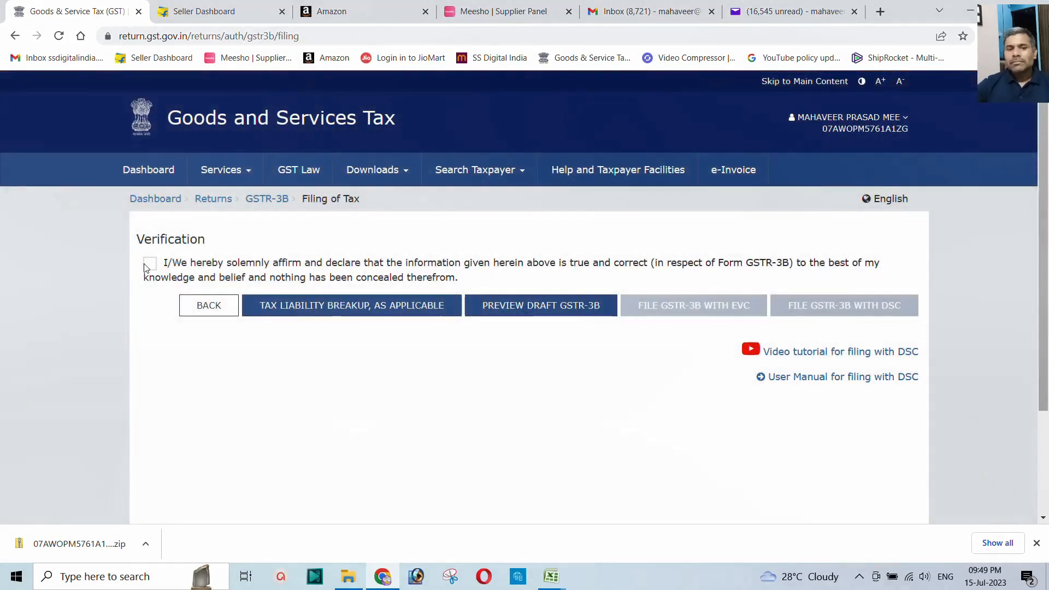
left_click(150, 264)
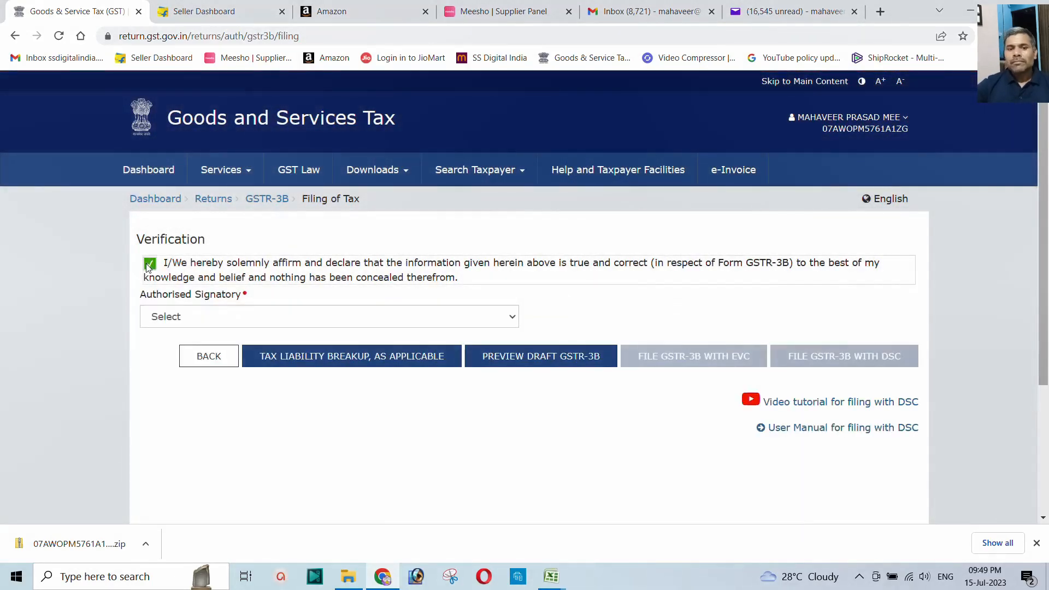
left_click(387, 322)
left_click(283, 343)
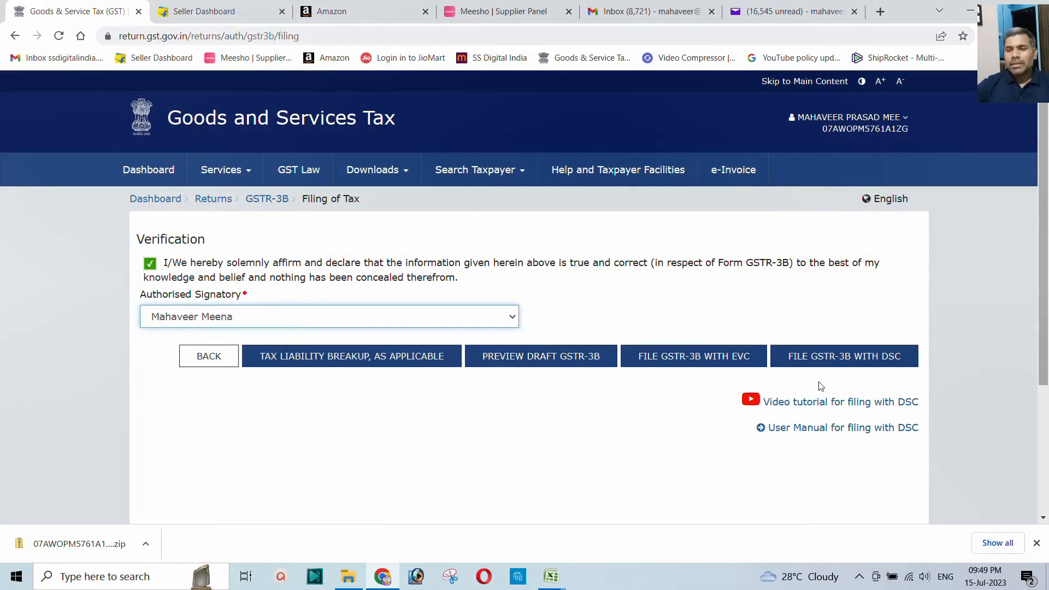
left_click(697, 360)
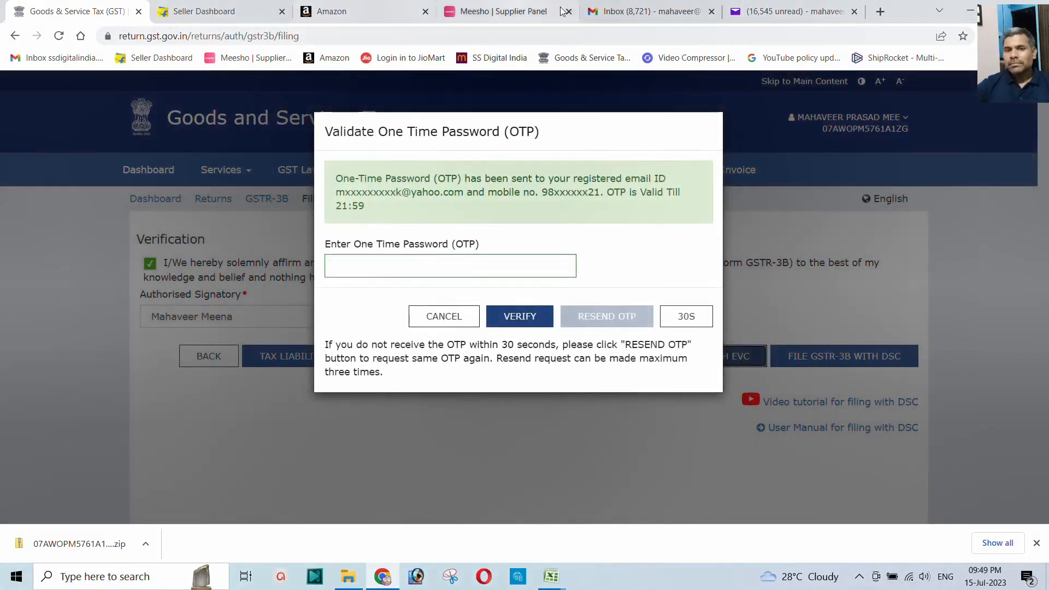
left_click(778, 8)
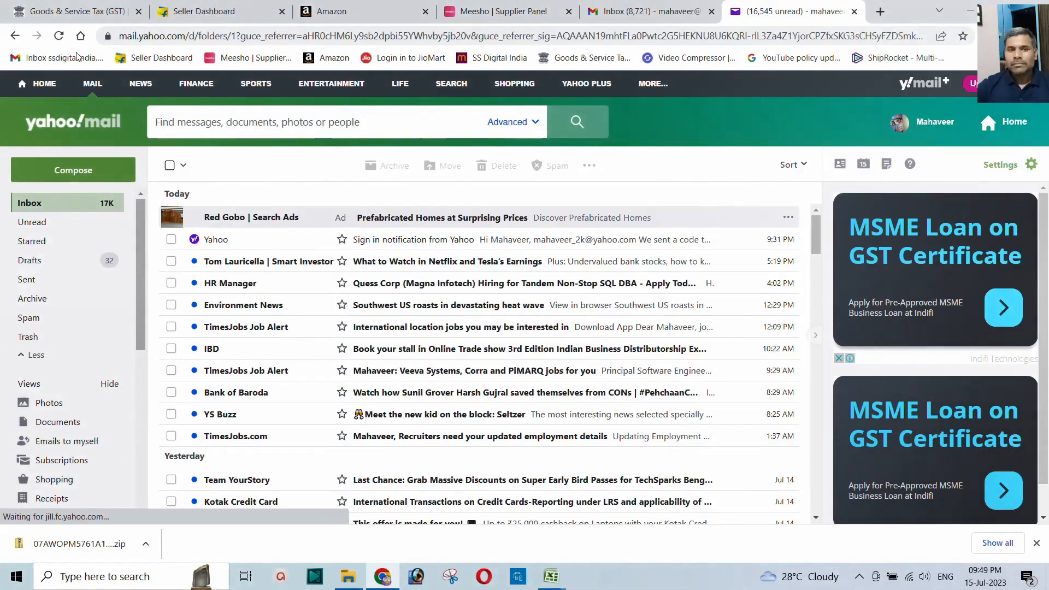
Refresh the inbox, read the 'One Time Password for EVC signature' email, and return to the portal's OTP field
left_click(59, 37)
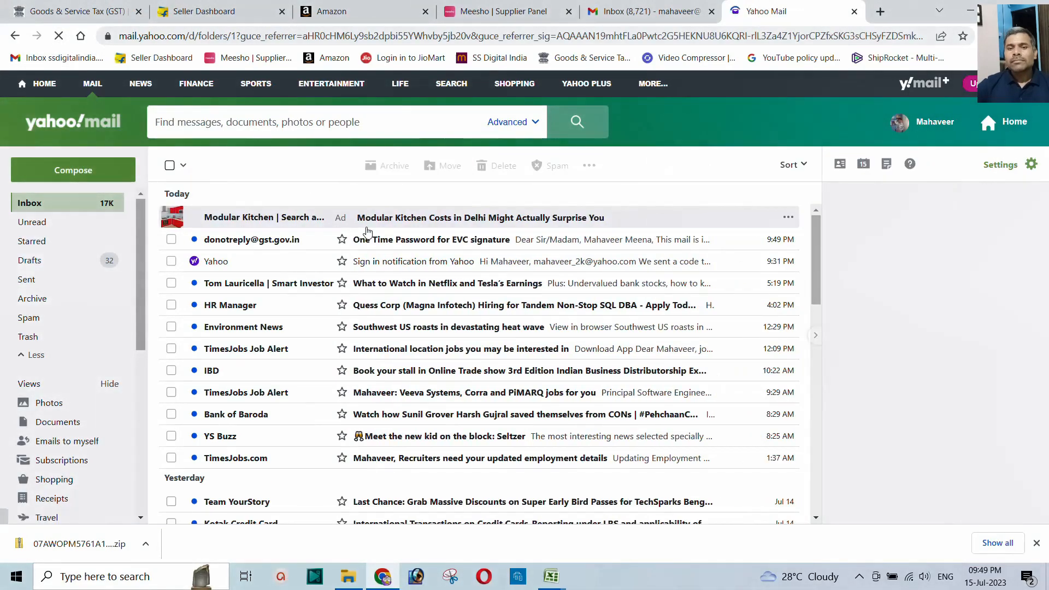
left_click(408, 240)
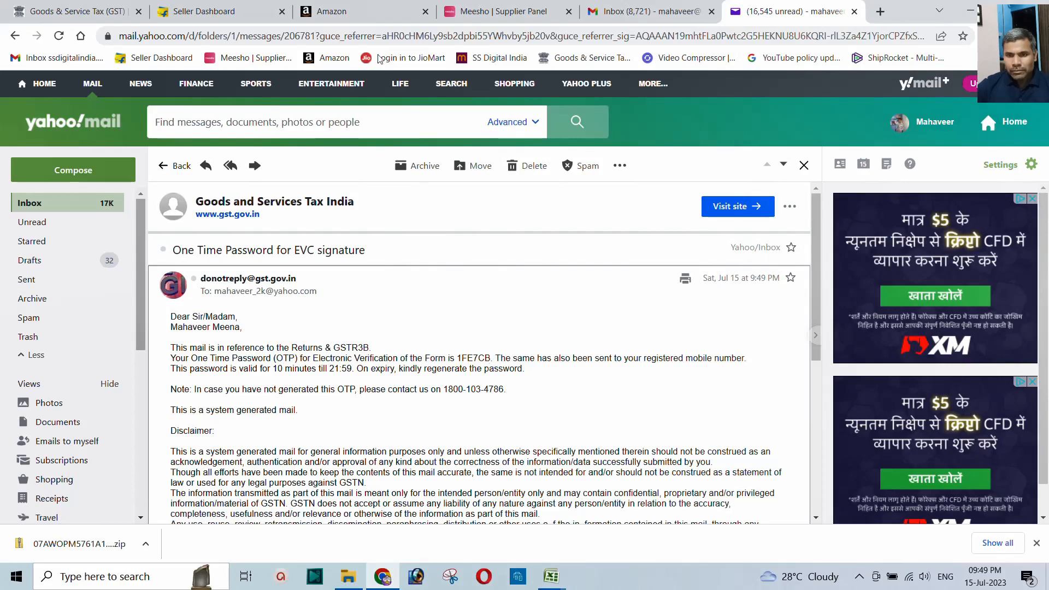
left_click(49, 11)
left_click(382, 269)
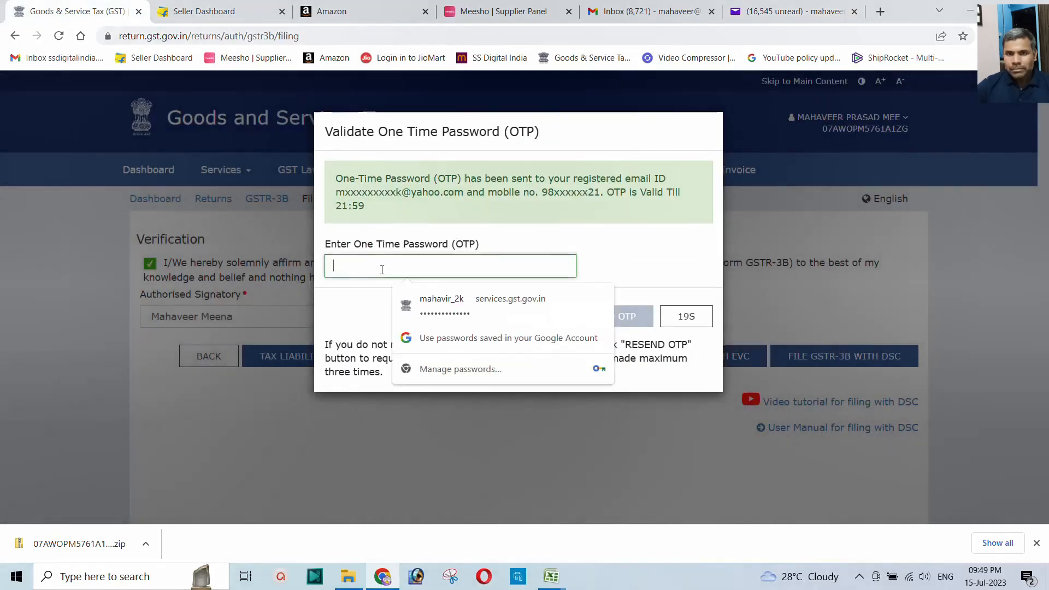
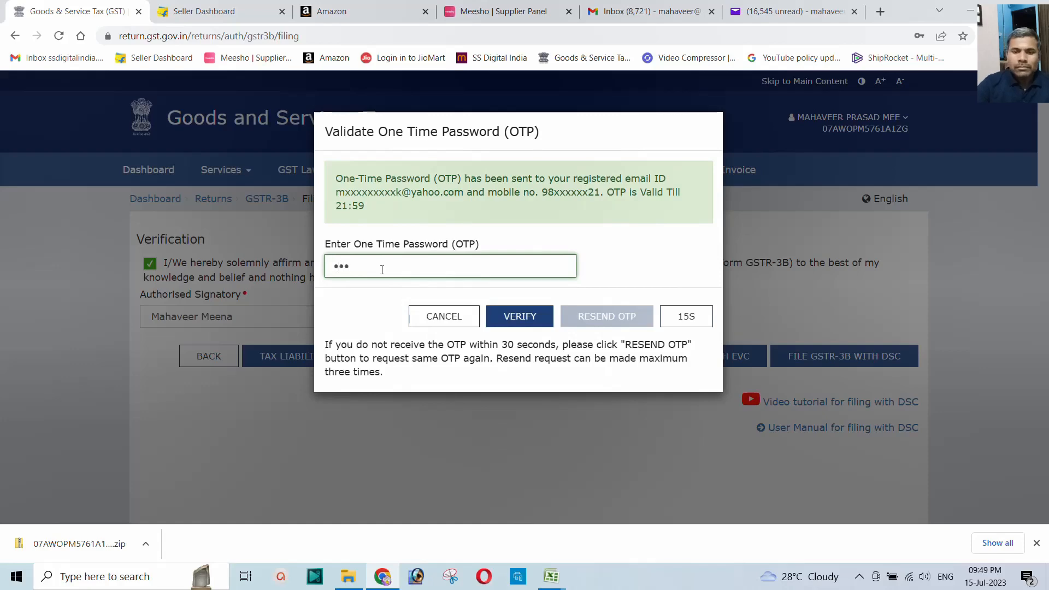
Enter the emailed one-time password, rechecking the email for the code, and verify to file the June GSTR-3B
left_click(790, 12)
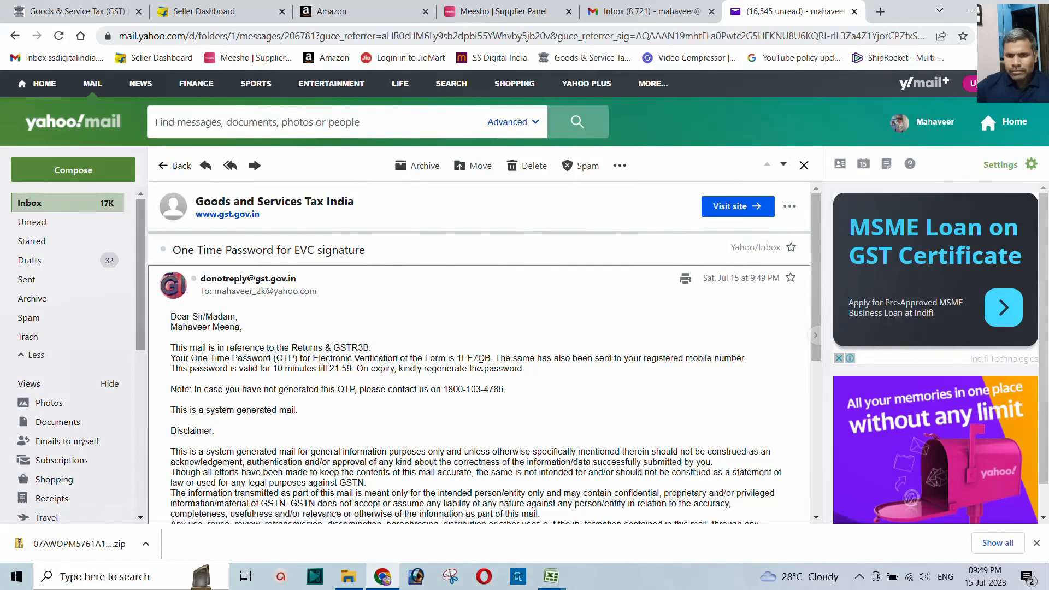
left_click(82, 11)
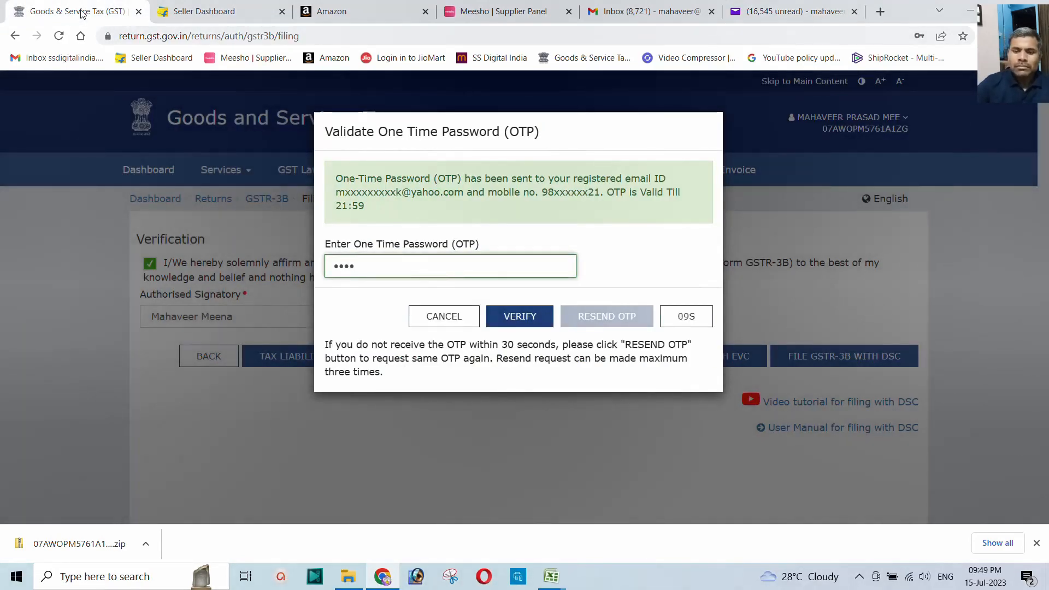
left_click(518, 317)
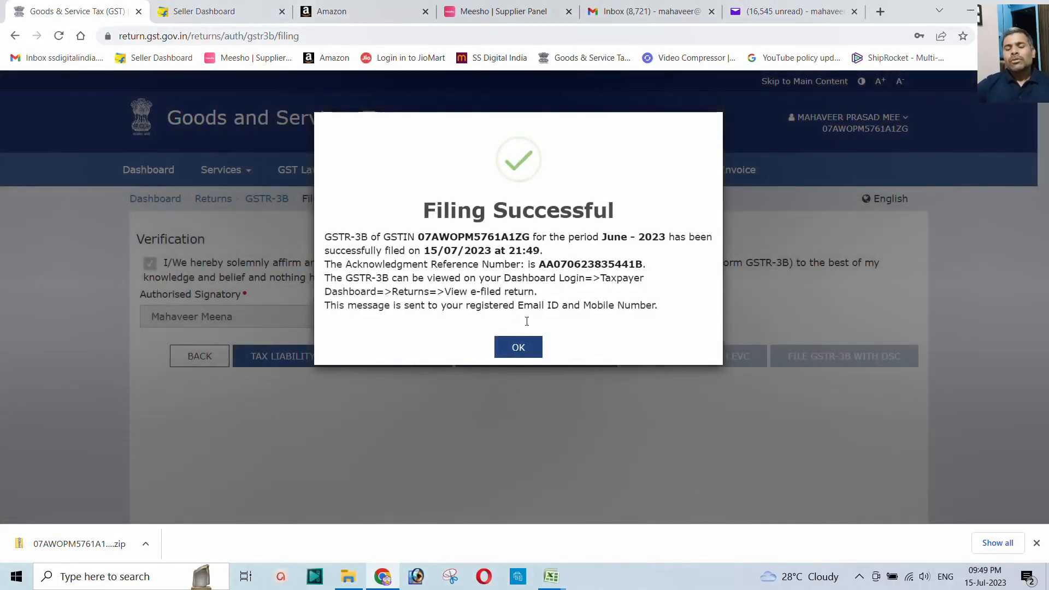
Dismiss the filing confirmation and go back through the Dashboard to the File Returns page
left_click(517, 350)
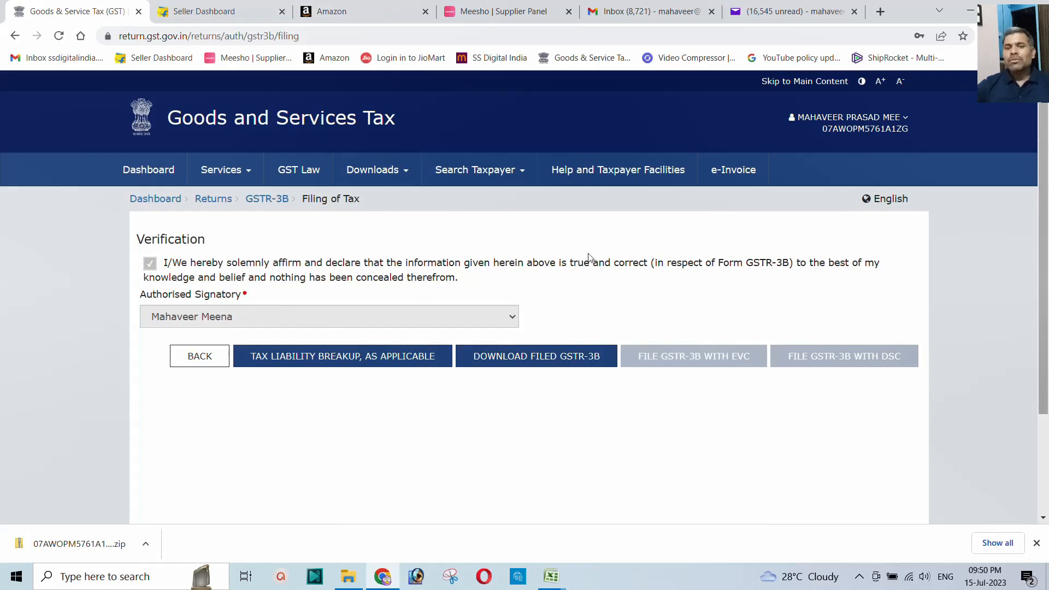
left_click(189, 356)
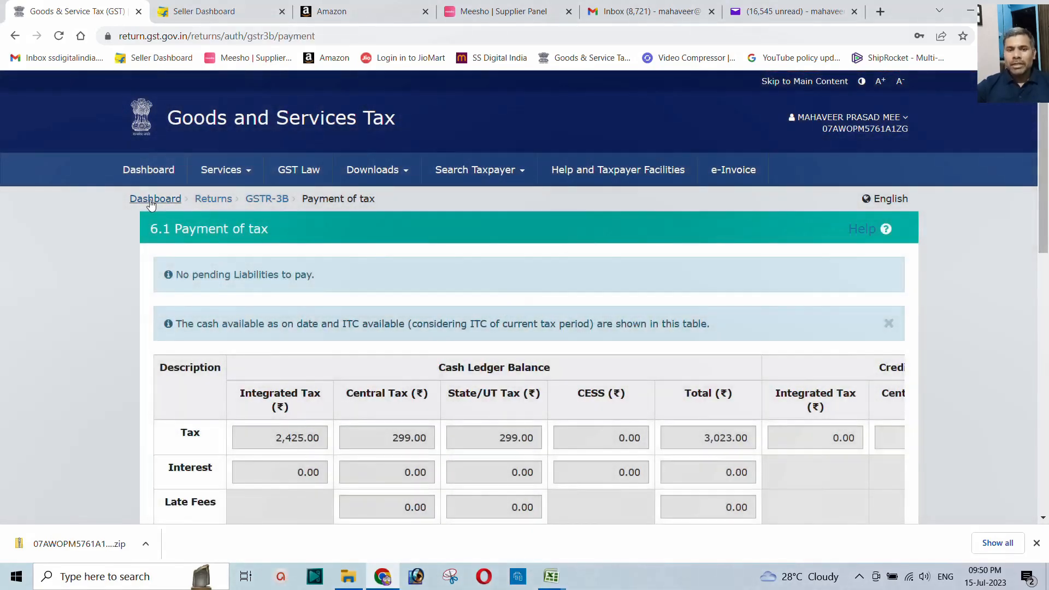
left_click(151, 202)
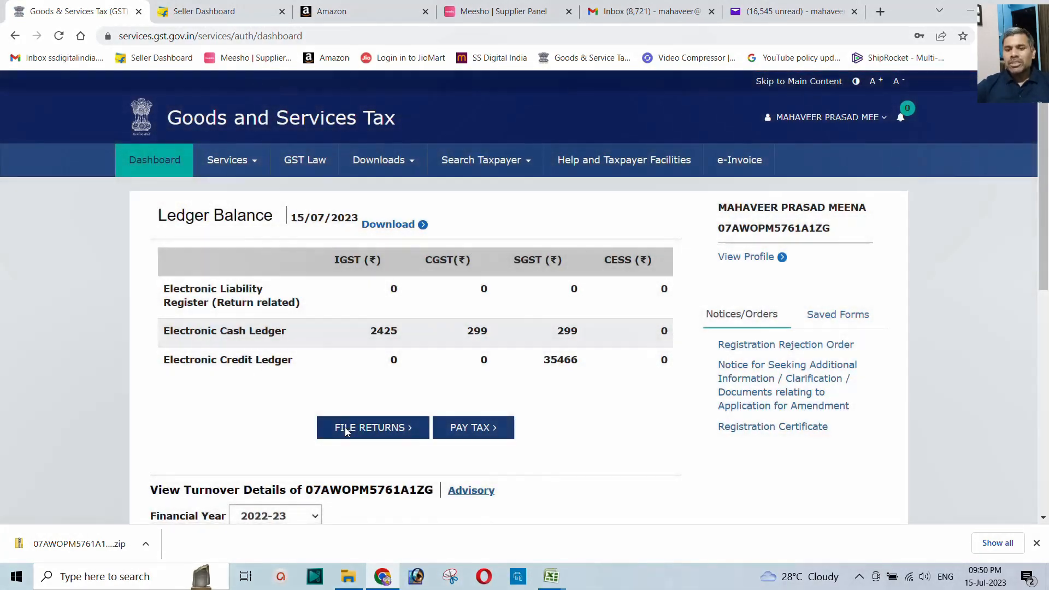
left_click(346, 427)
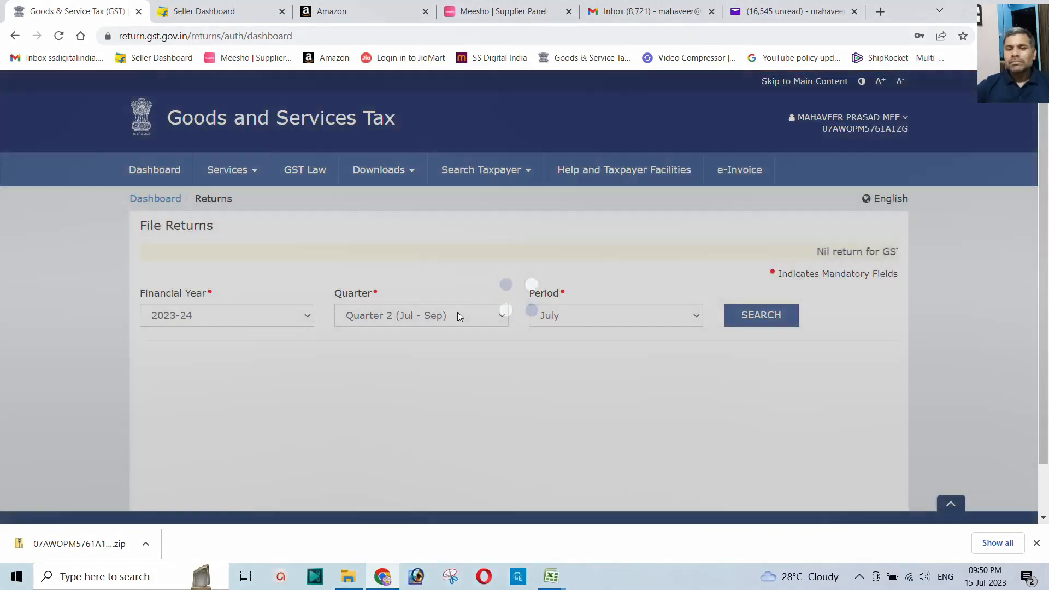
Search 2023-24 Quarter 1 (Apr - Jun), period June, and check the GSTR-3B tile shows Filed
left_click(456, 315)
left_click(443, 334)
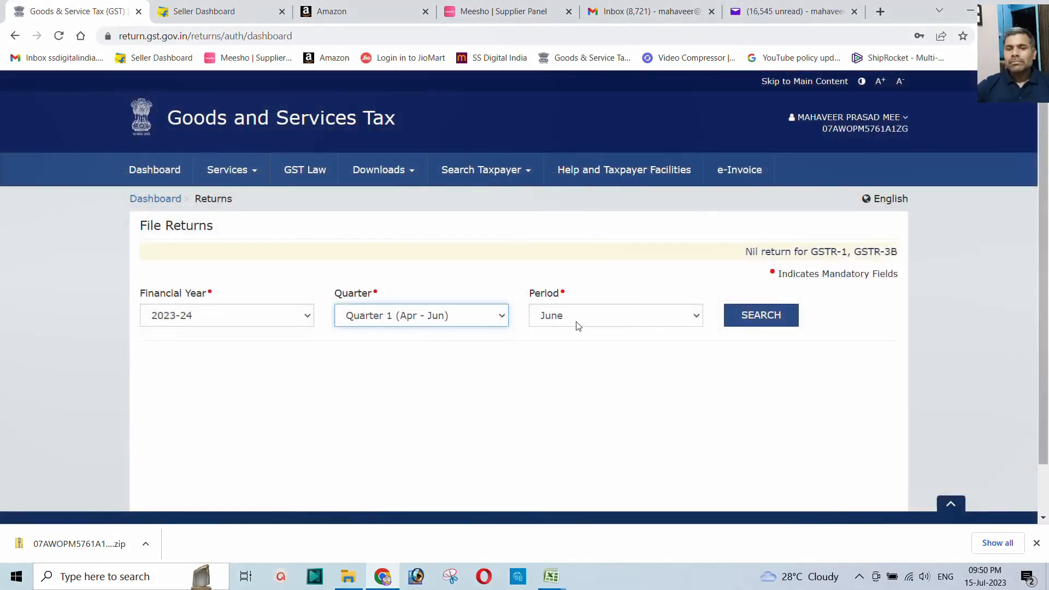
left_click(763, 318)
scroll(476, 358, "down", 5)
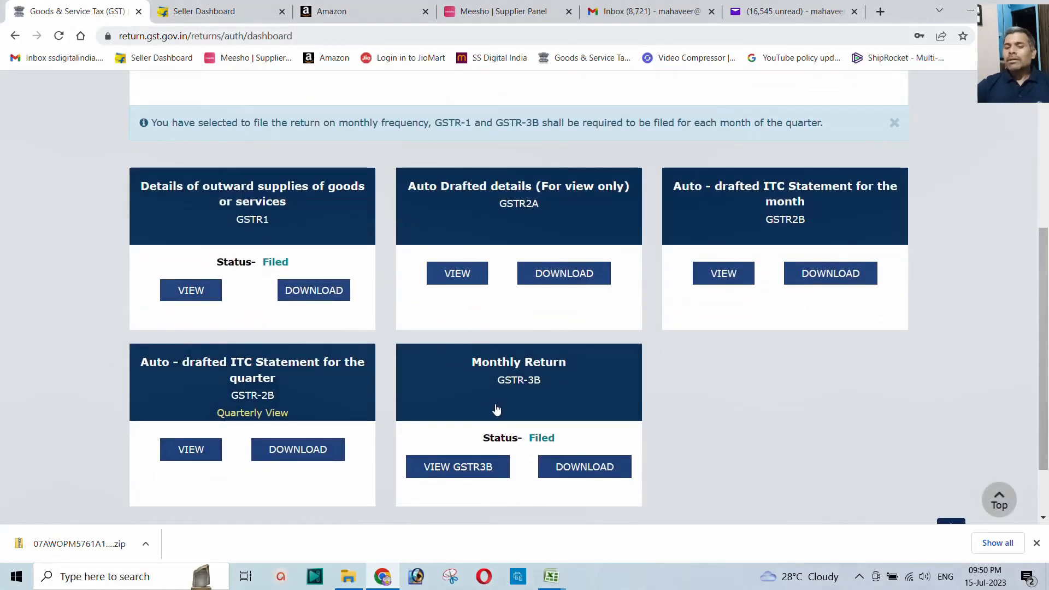
scroll(499, 403, "up", 5)
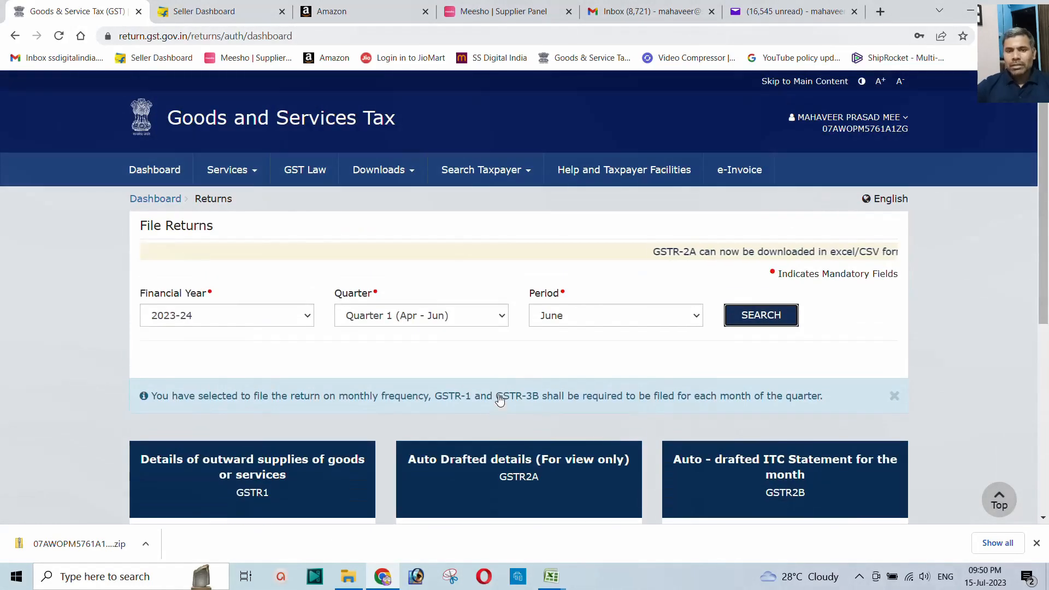
Open the Electronic Credit Ledger, select its 35,466.00 ITC balance, and switch to Excel's Book1
mouse_move(244, 180)
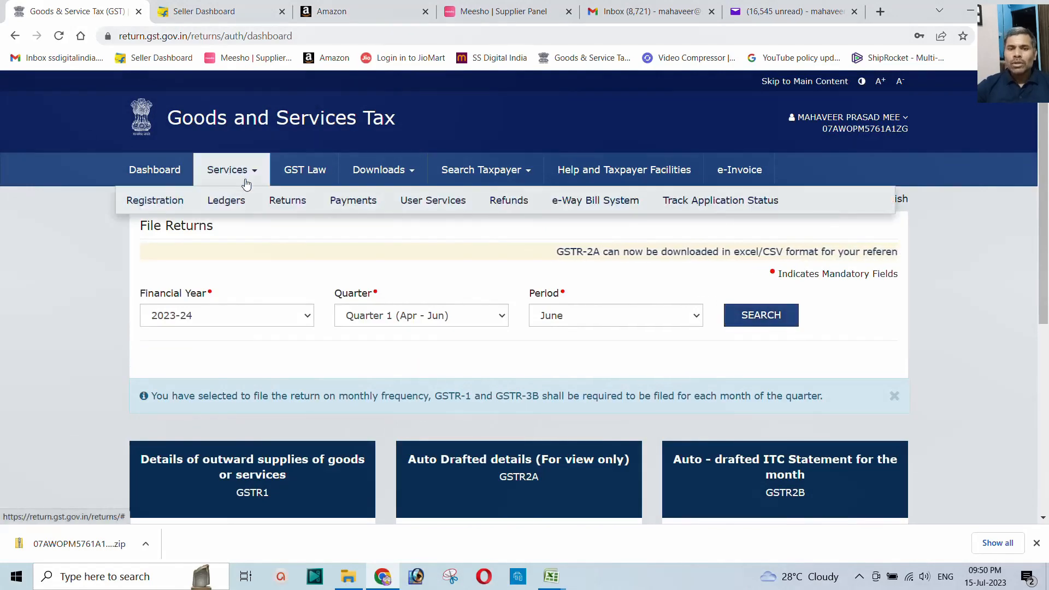
mouse_move(241, 205)
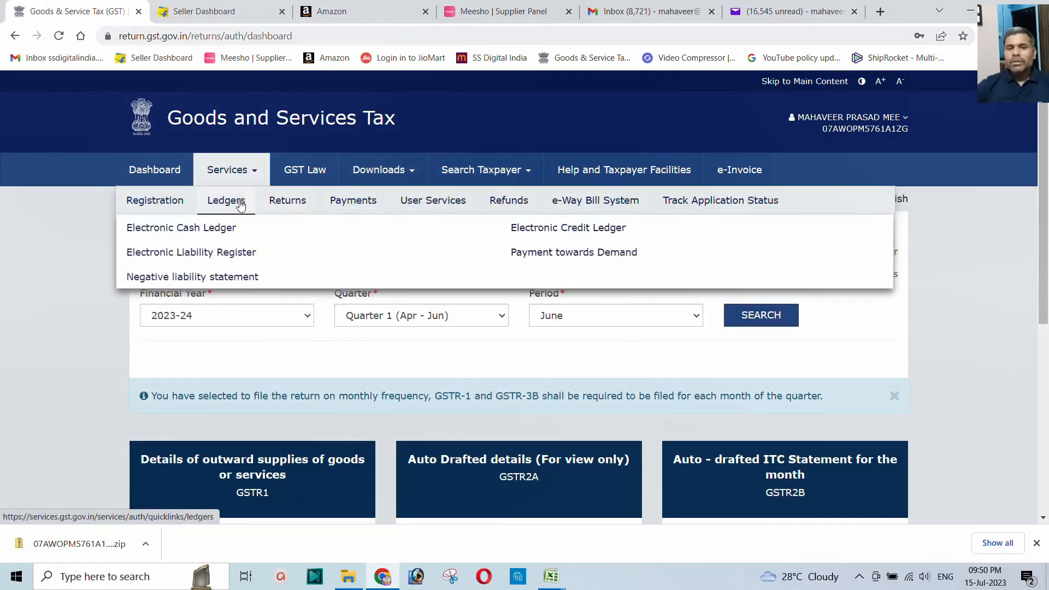
left_click(566, 230)
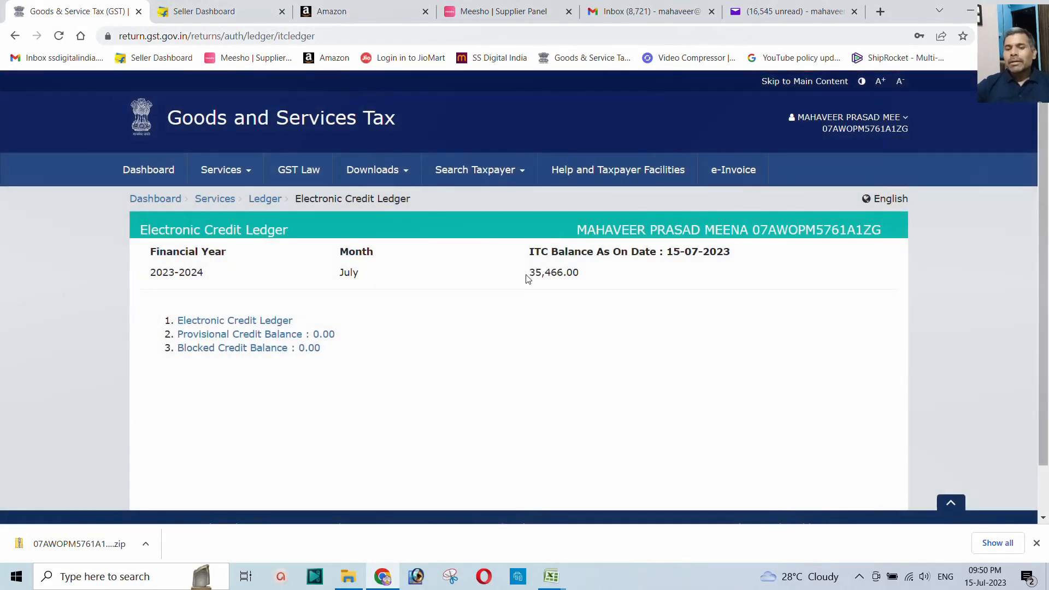
left_click_drag(528, 276, 573, 273)
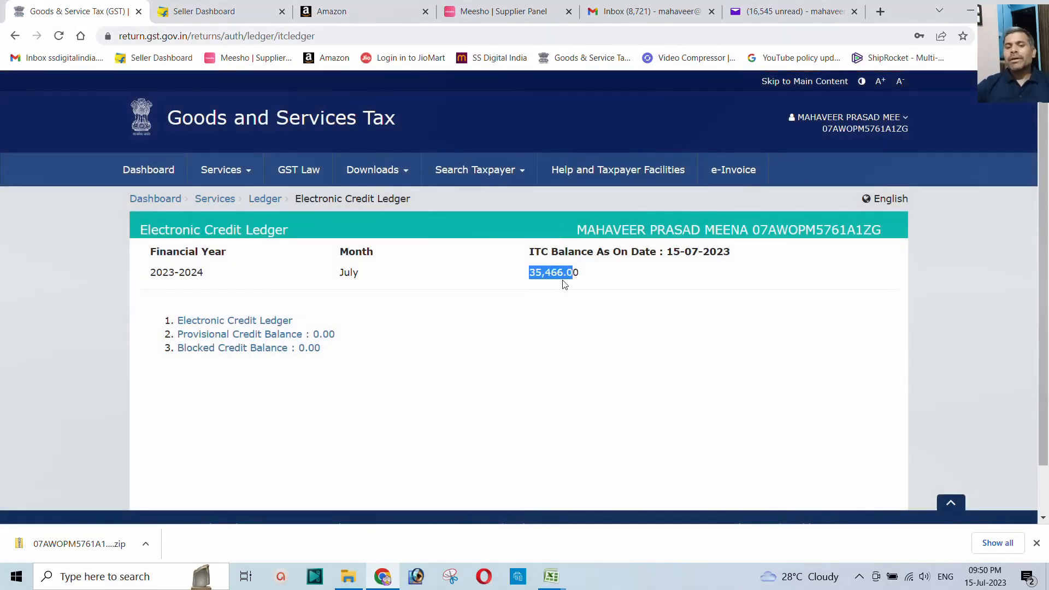
left_click(553, 274)
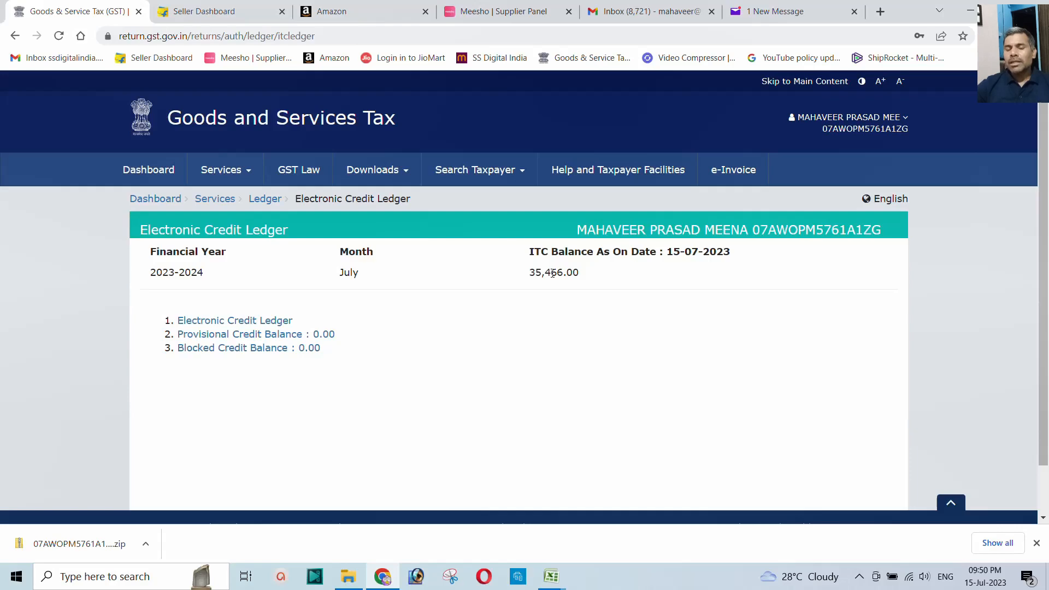
left_click_drag(530, 273, 586, 276)
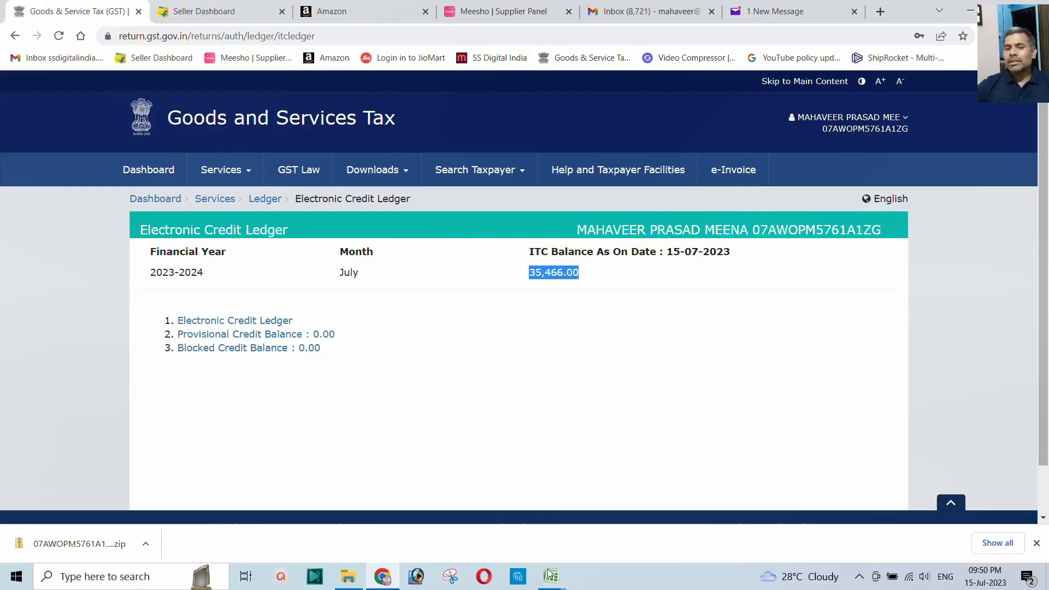
mouse_move(550, 574)
left_click(492, 507)
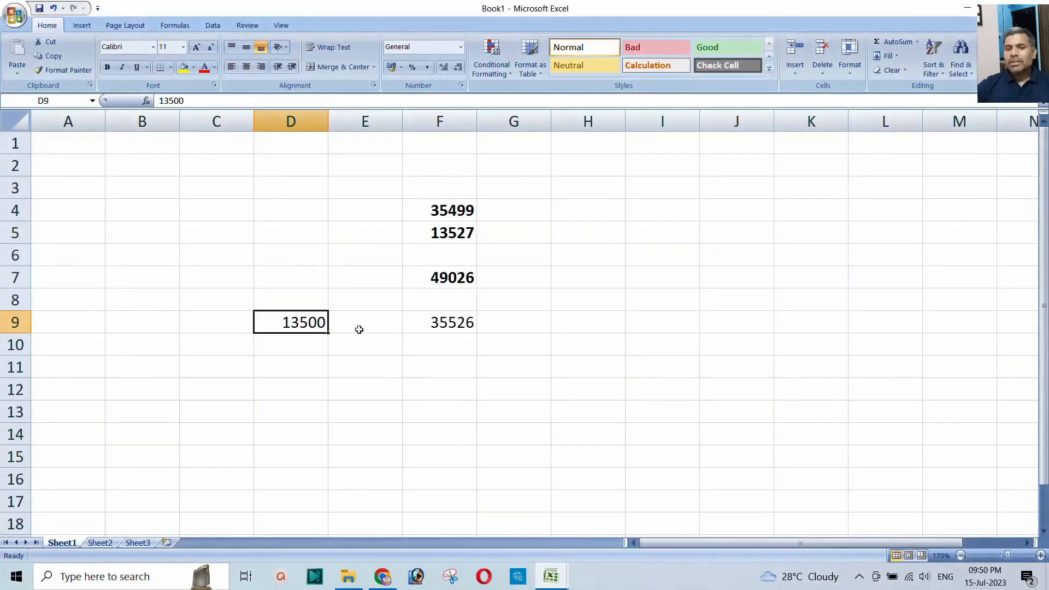
Inspect F9's =F7-D9 formula giving 35526, then return to the credit ledger in Chrome
left_click(440, 323)
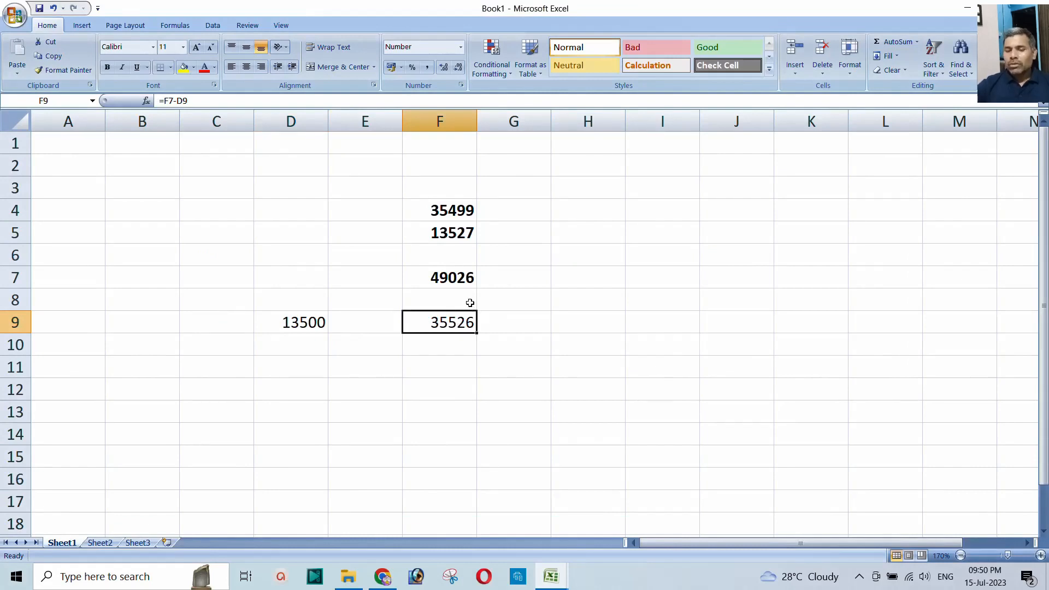
left_click(394, 580)
left_click(553, 276)
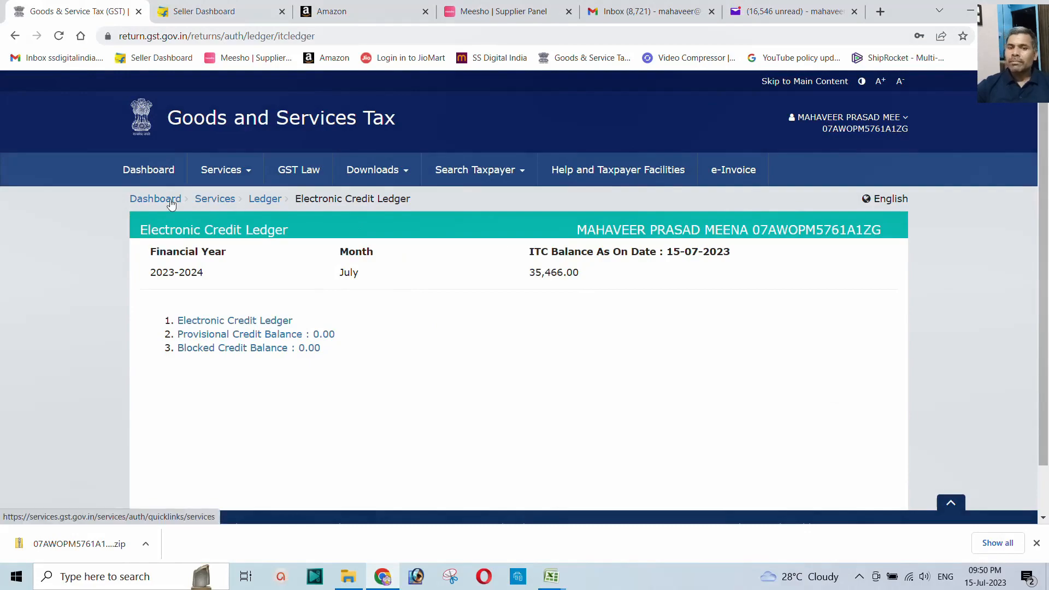
Go back to the dashboard to see 35466 SGST in the Electronic Credit Ledger balance
left_click(153, 202)
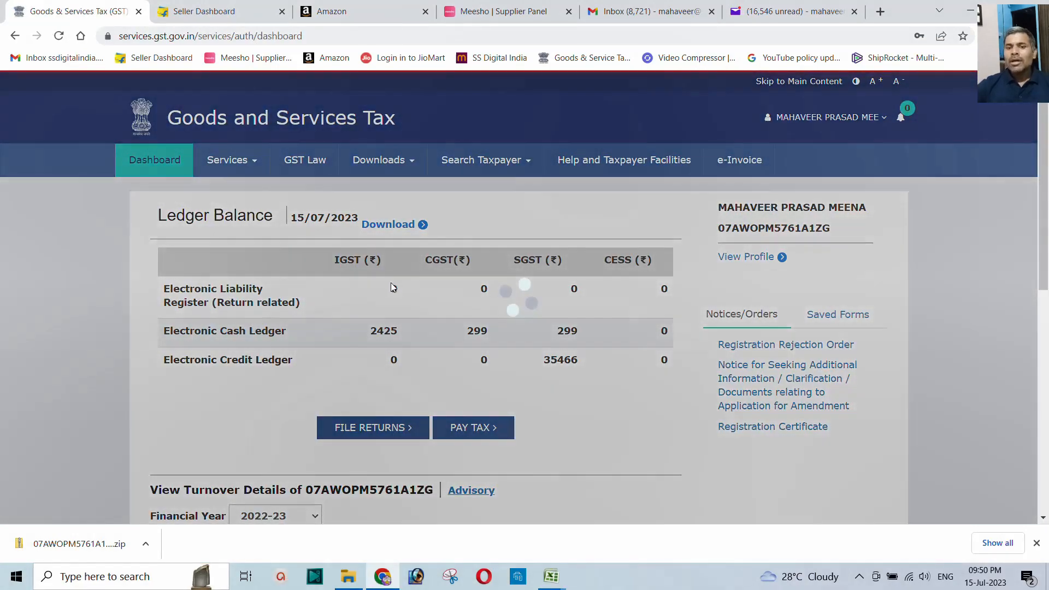